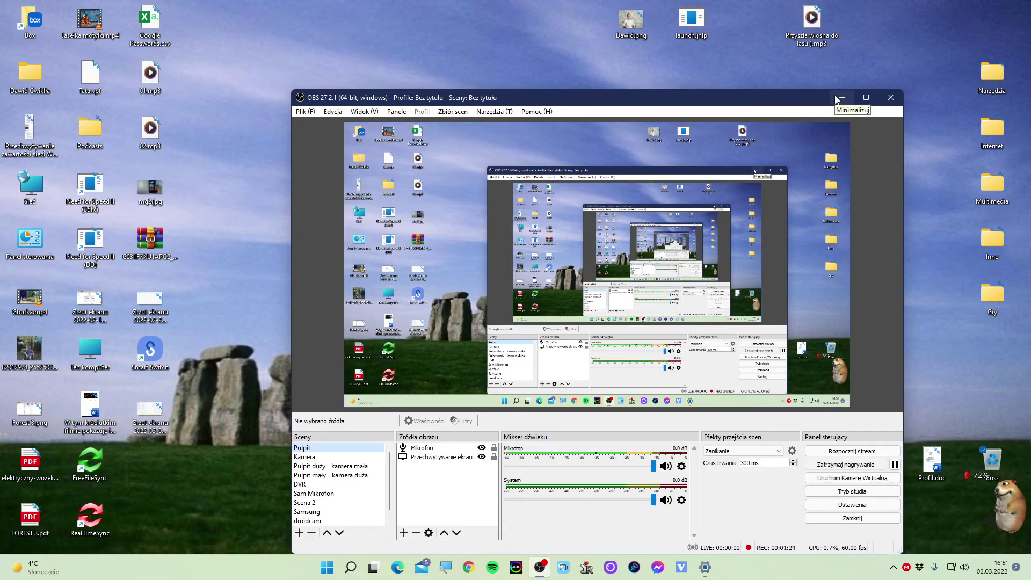
# - Minimize OBS Studio and open Microsoft Edge on a new tab
pyautogui.click(834, 95)
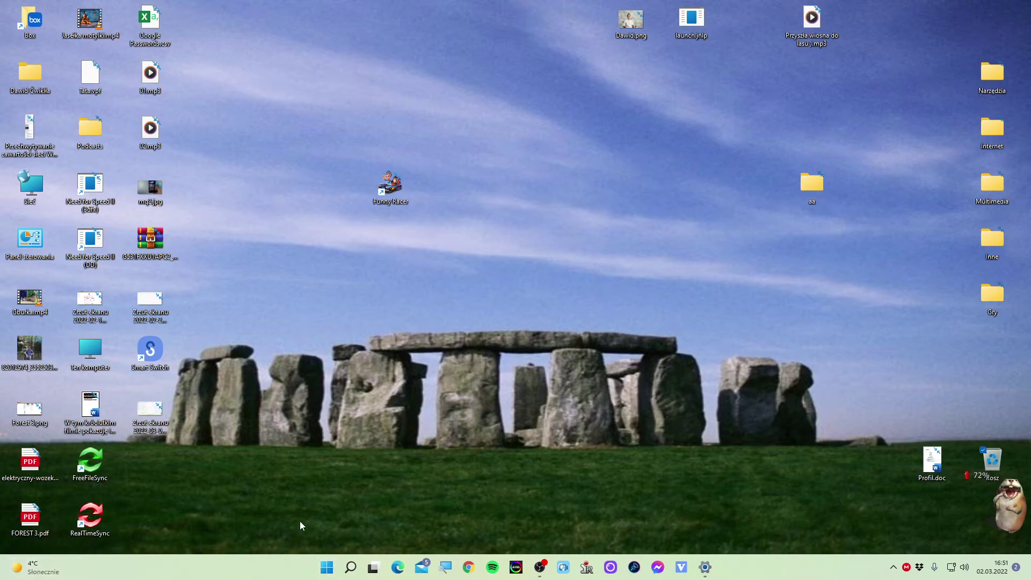
pyautogui.click(397, 567)
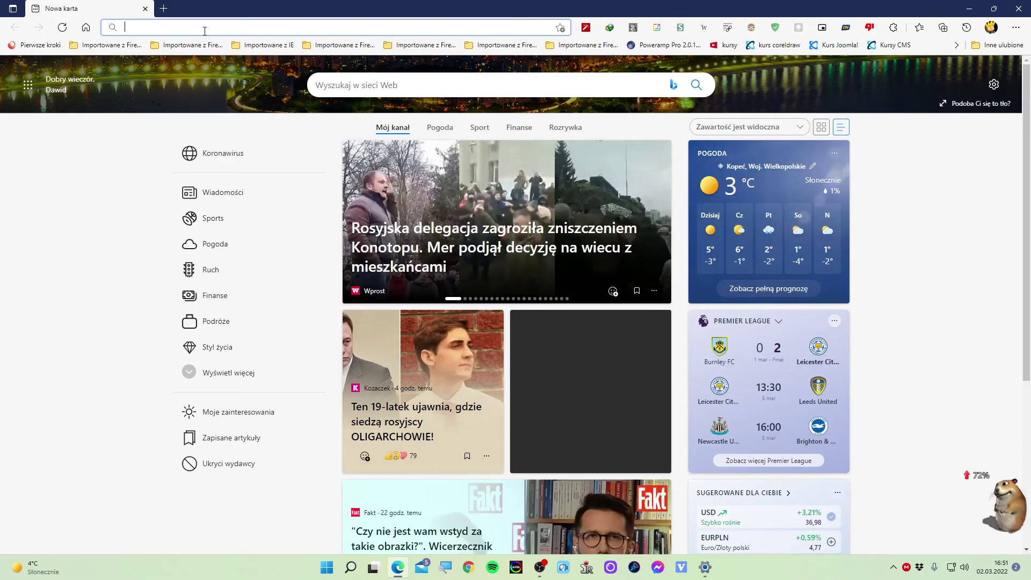
pyautogui.click(204, 31)
pyautogui.write('www.')
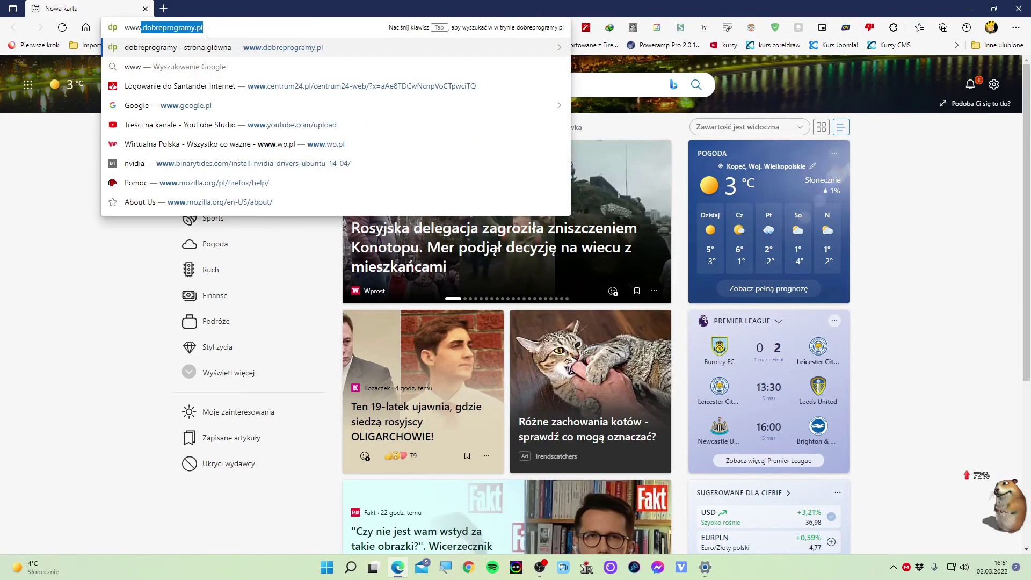
pyautogui.write('i')
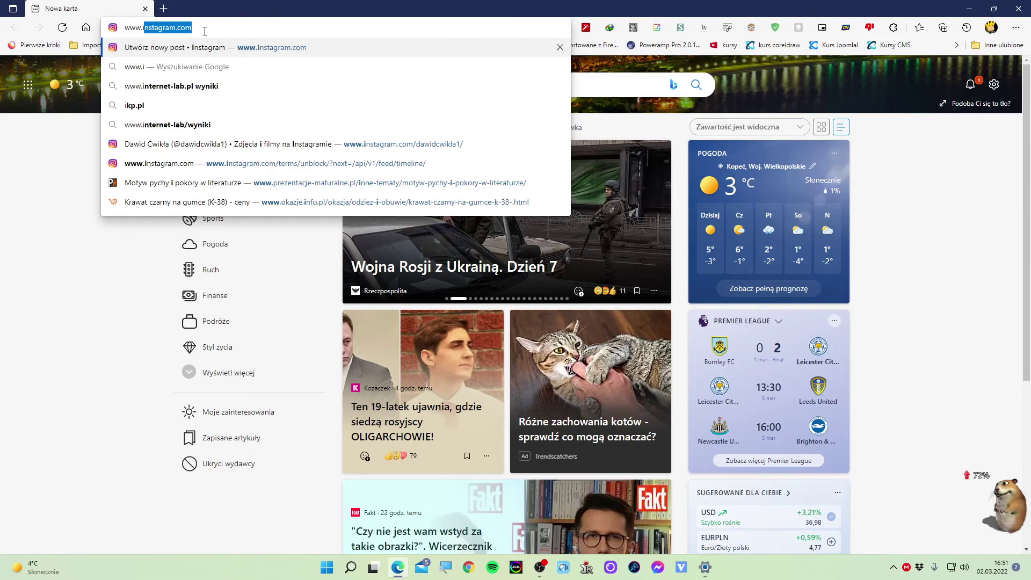
pyautogui.write('.mi')
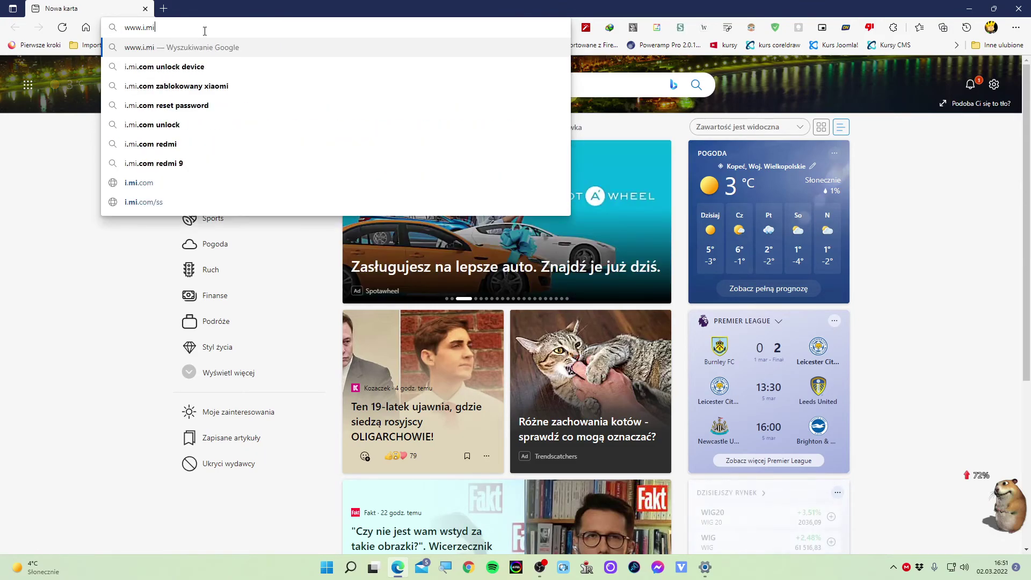
pyautogui.write('.com')
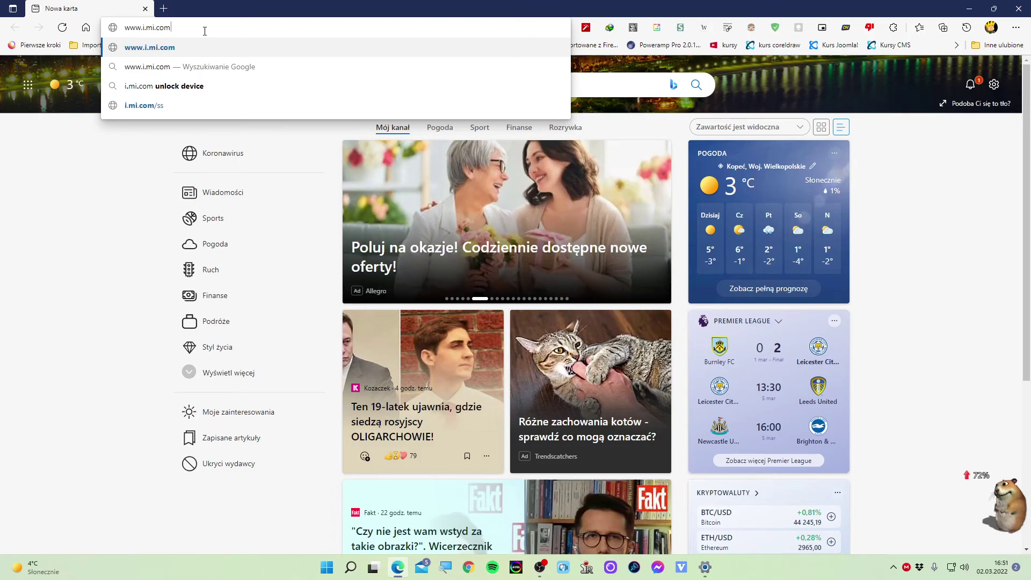
pyautogui.press('Return')
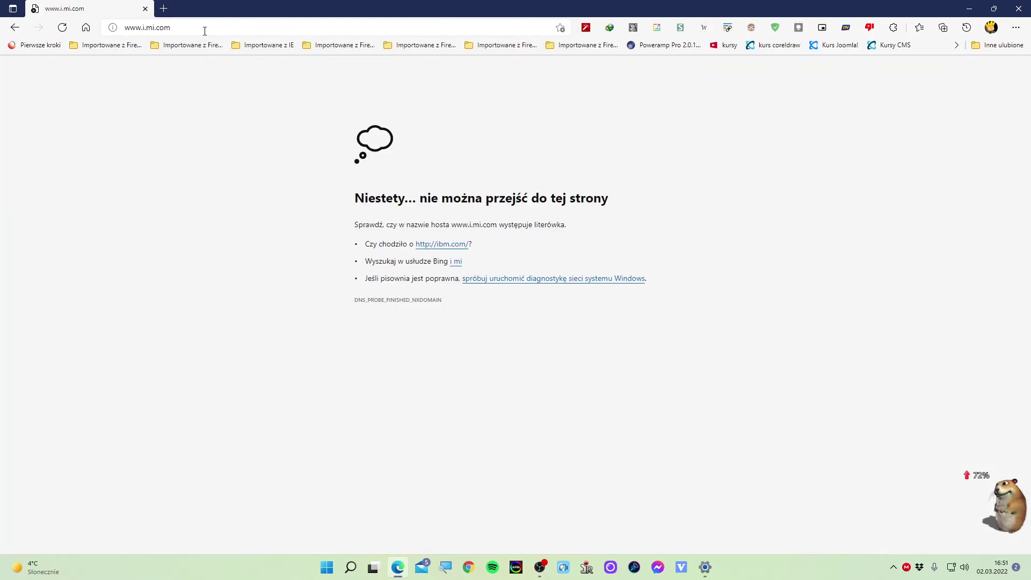
pyautogui.click(205, 31)
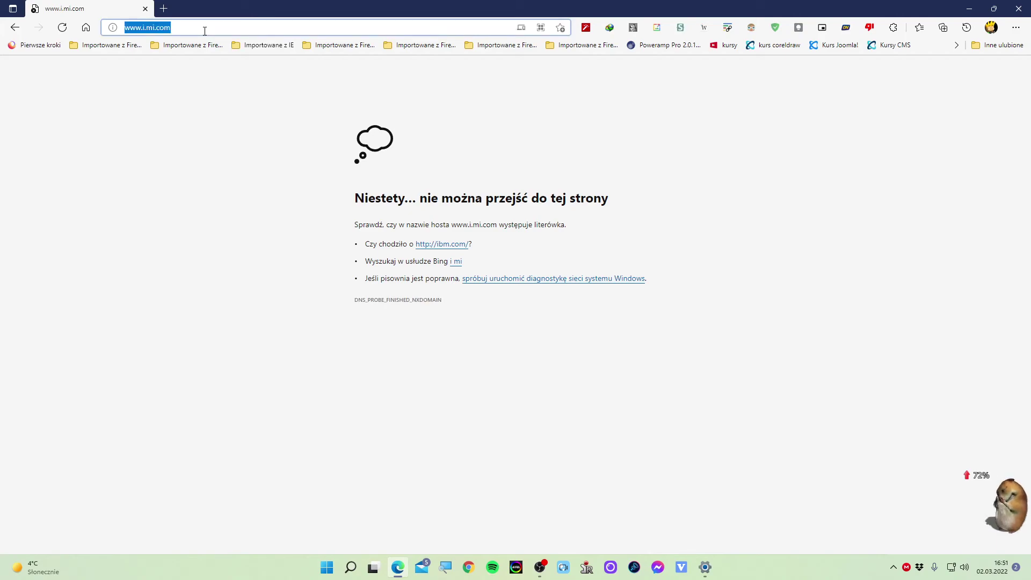
pyautogui.write('i.mi')
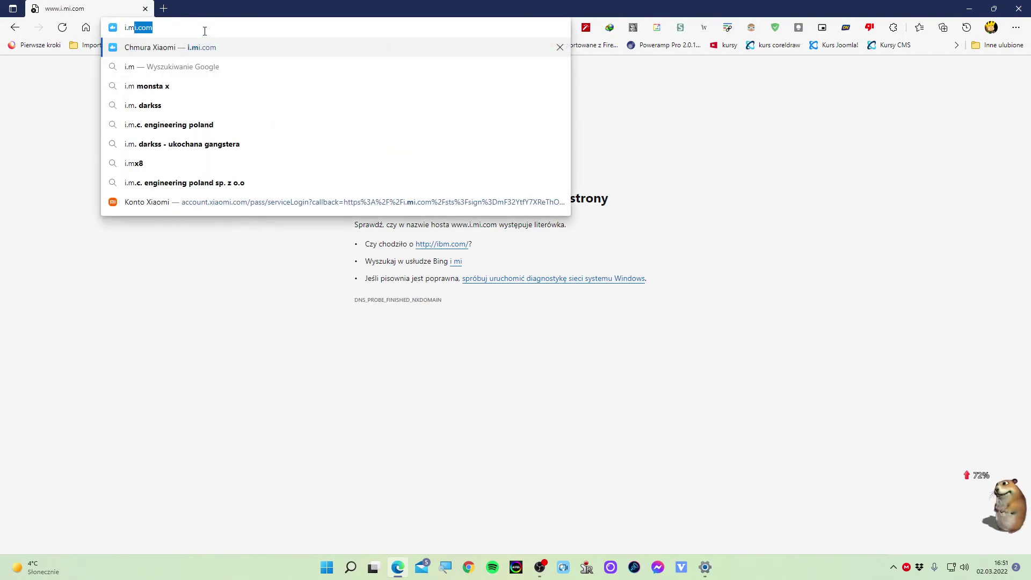
pyautogui.write('.com')
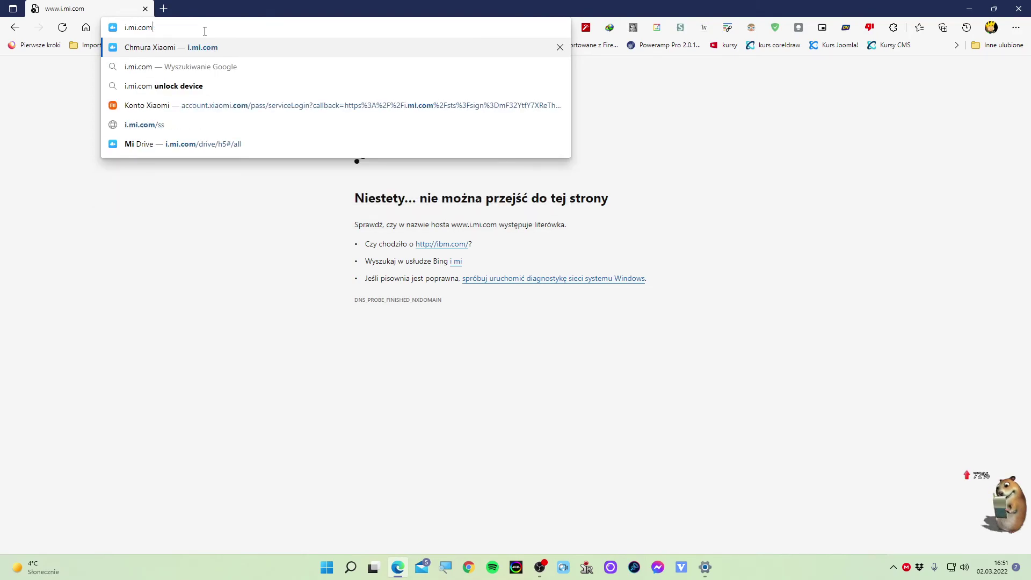
pyautogui.press('Return')
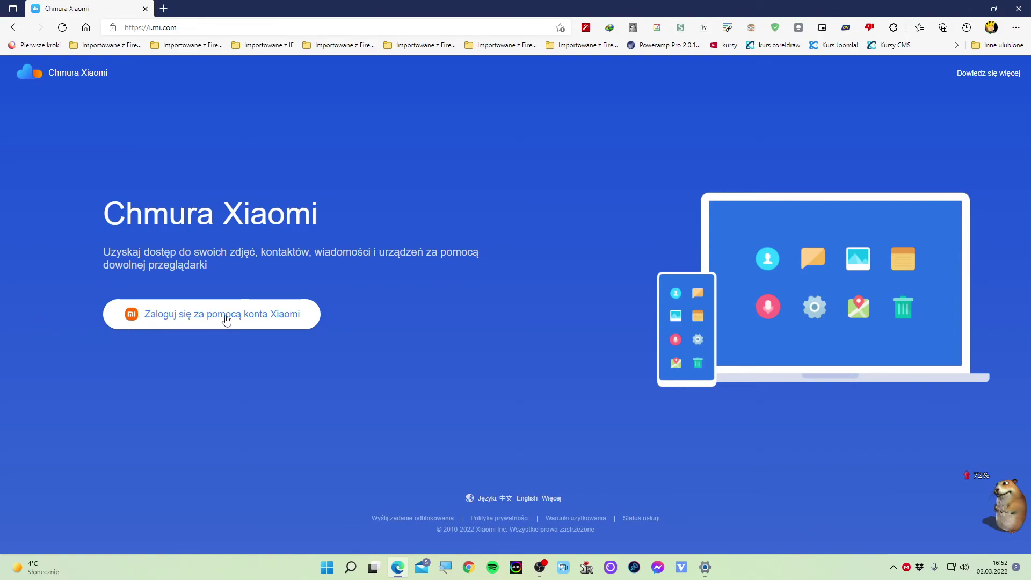
# - Start a new Xiaomi account for region Poland with a registration e-mail, accepting the terms
pyautogui.click(266, 321)
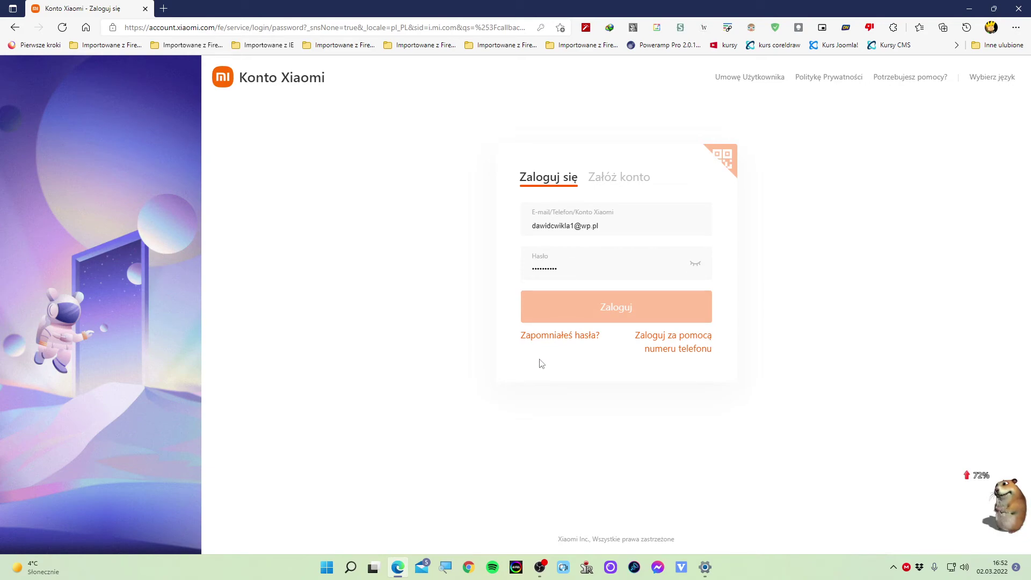
pyautogui.click(617, 178)
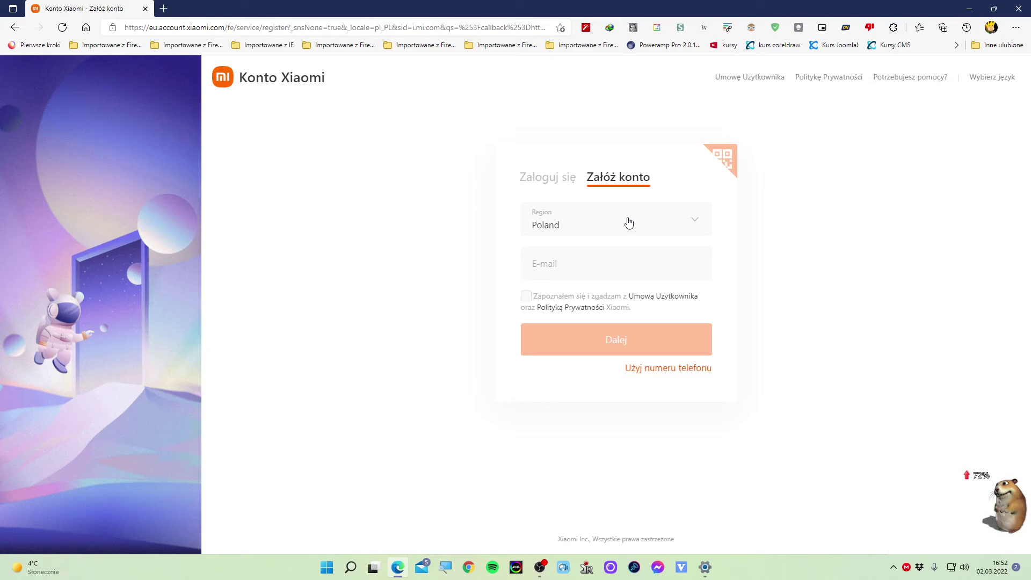
pyautogui.click(564, 276)
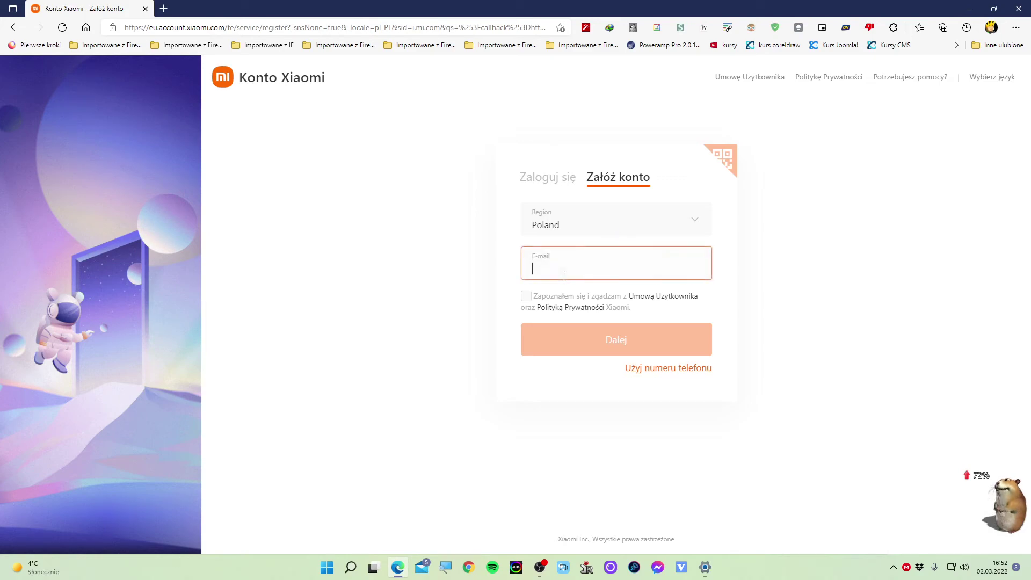
pyautogui.write('w')
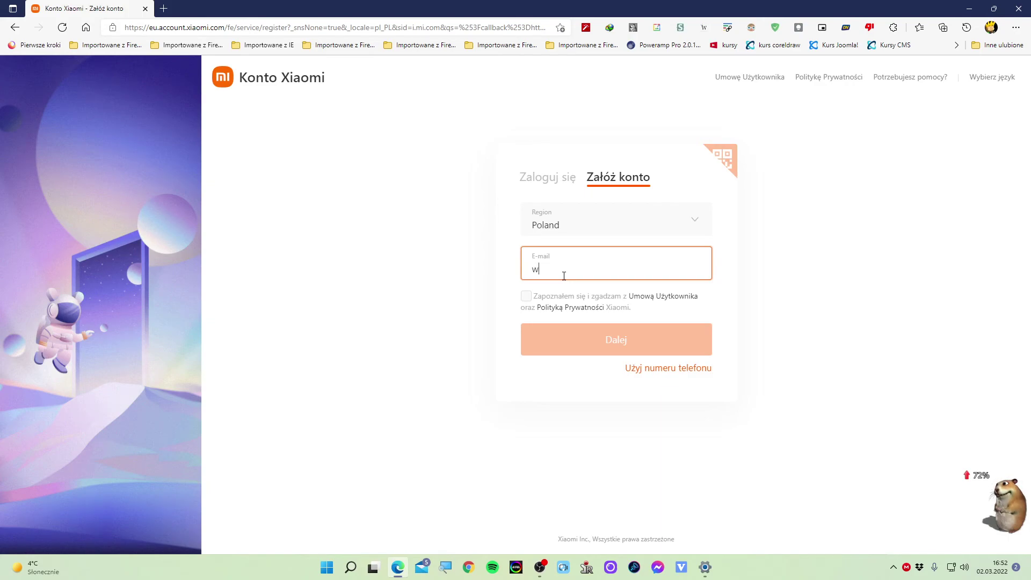
pyautogui.write('455ws45.opokl.pl')
pyautogui.press('BackSpace')
pyautogui.press('BackSpace')
pyautogui.press('BackSpace')
pyautogui.press('BackSpace')
pyautogui.press('BackSpace')
pyautogui.press('BackSpace')
pyautogui.press('BackSpace')
pyautogui.press('BackSpace')
pyautogui.press('BackSpace')
pyautogui.press('BackSpace')
pyautogui.press('BackSpace')
pyautogui.press('BackSpace')
pyautogui.press('BackSpace')
pyautogui.press('BackSpace')
pyautogui.press('BackSpace')
pyautogui.press('BackSpace')
pyautogui.press('BackSpace')
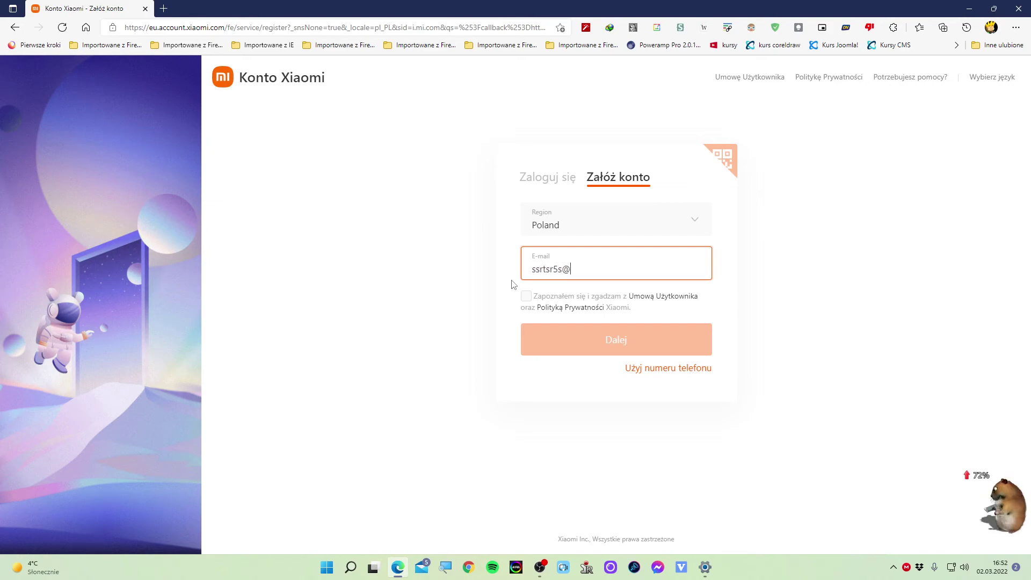
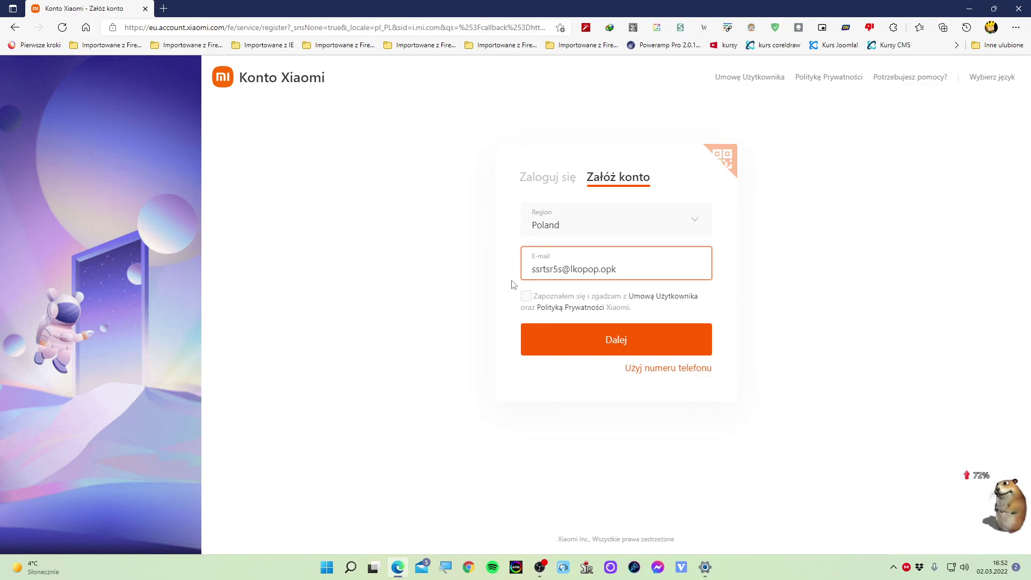
pyautogui.click(526, 297)
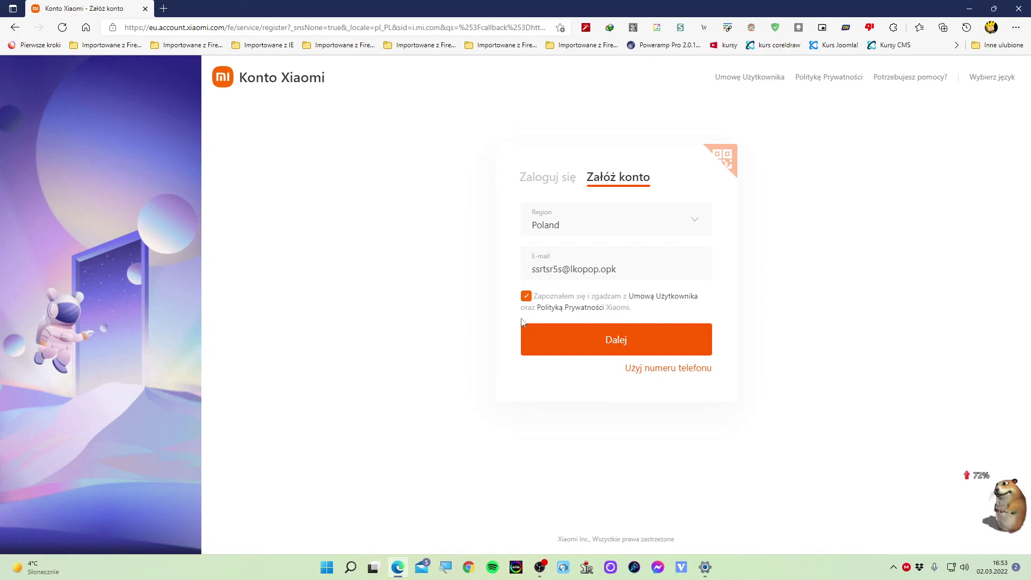
# - Pass the reCAPTCHA checks and resubmit registration with a different e-mail address
pyautogui.click(597, 335)
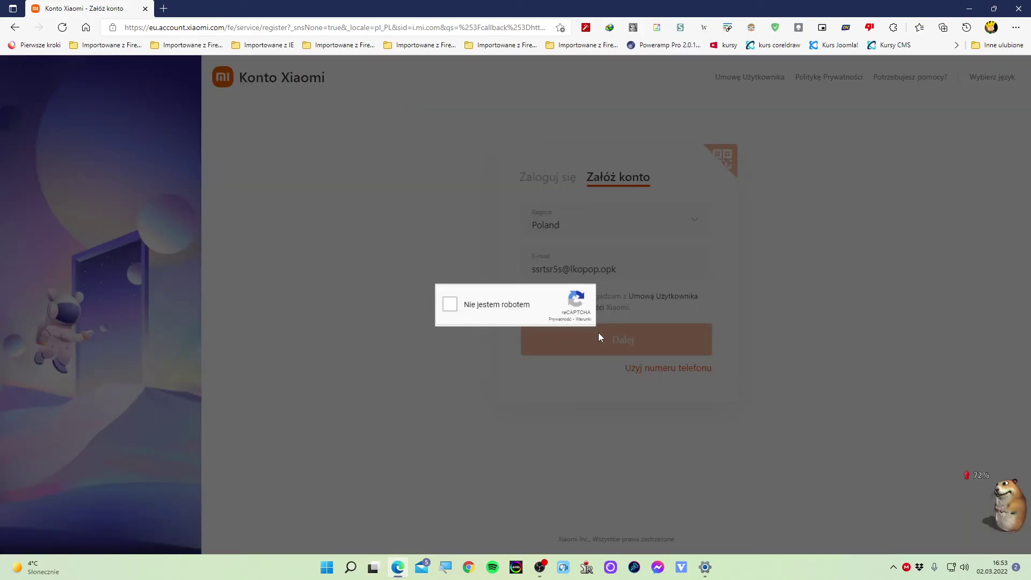
pyautogui.click(449, 308)
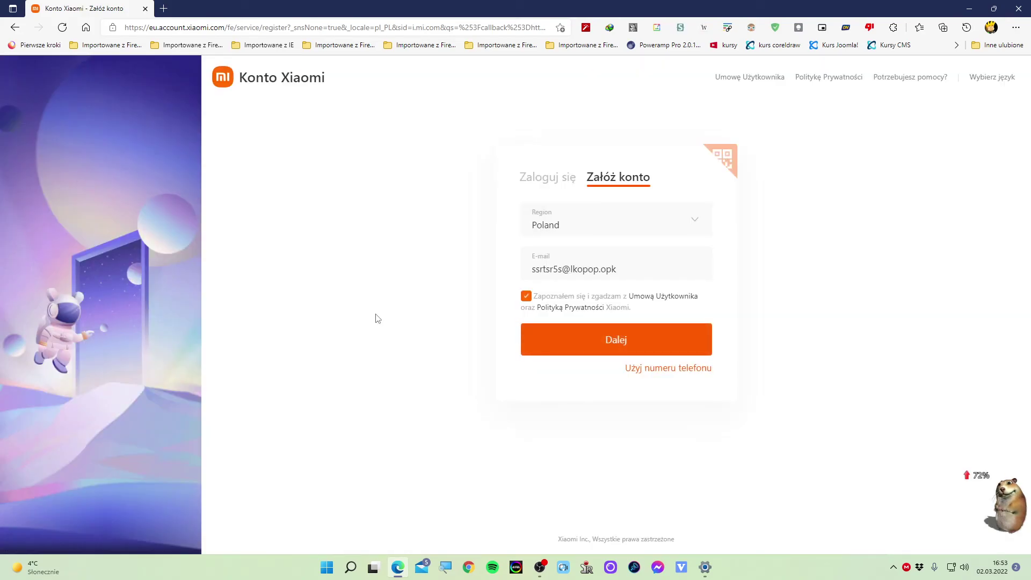
pyautogui.click(574, 351)
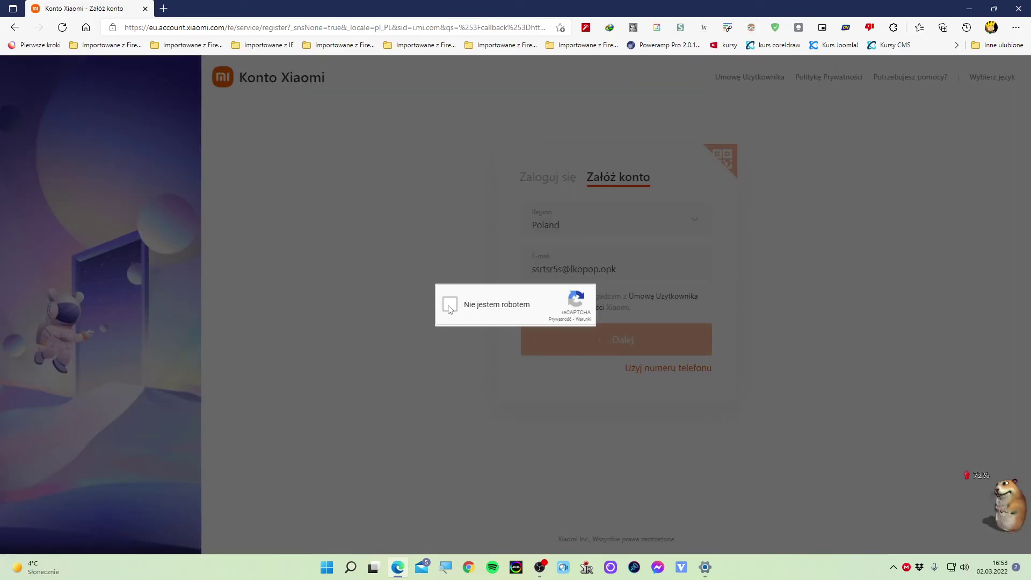
pyautogui.click(450, 306)
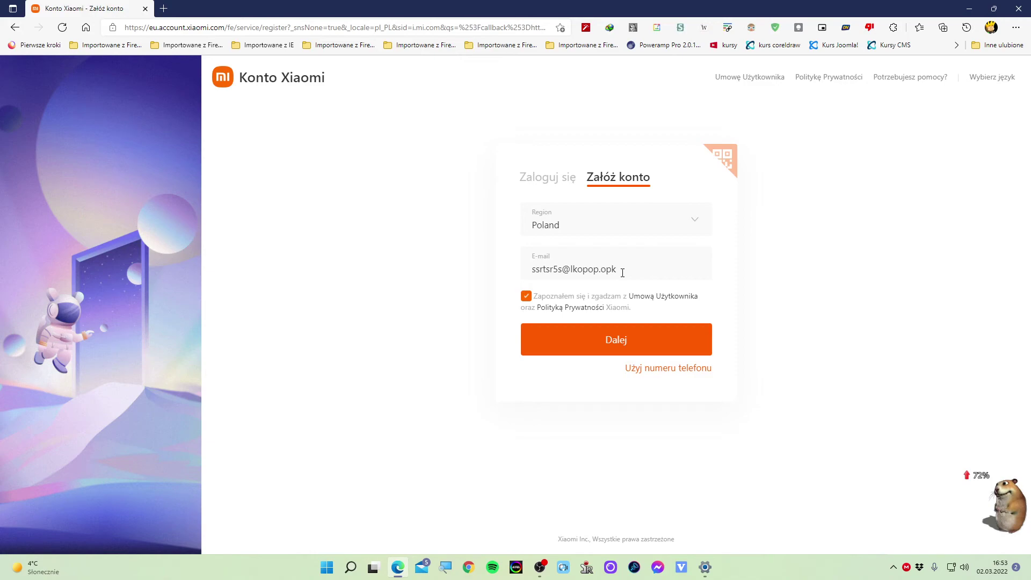
pyautogui.moveTo(623, 272); pyautogui.dragTo(483, 274)
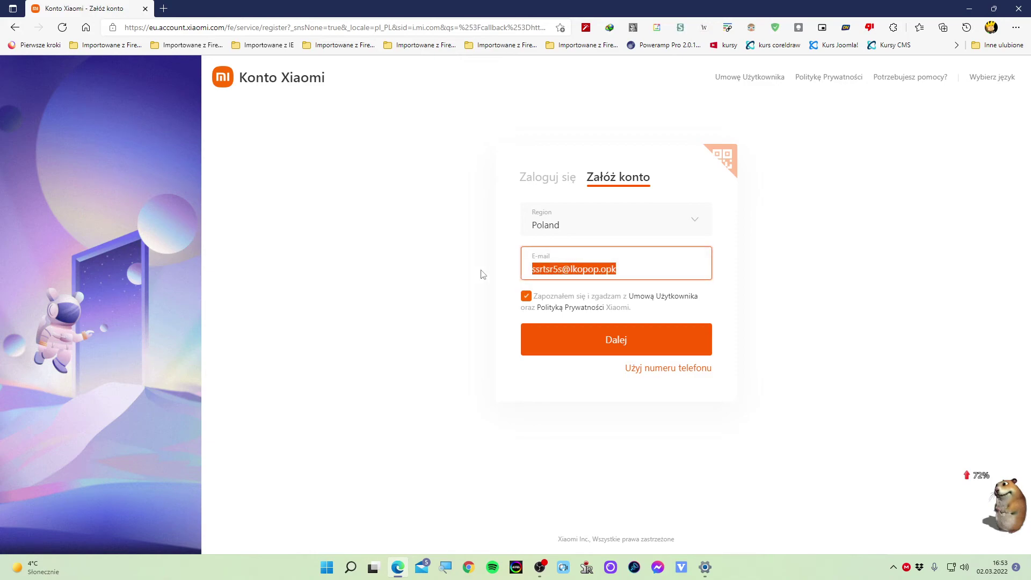
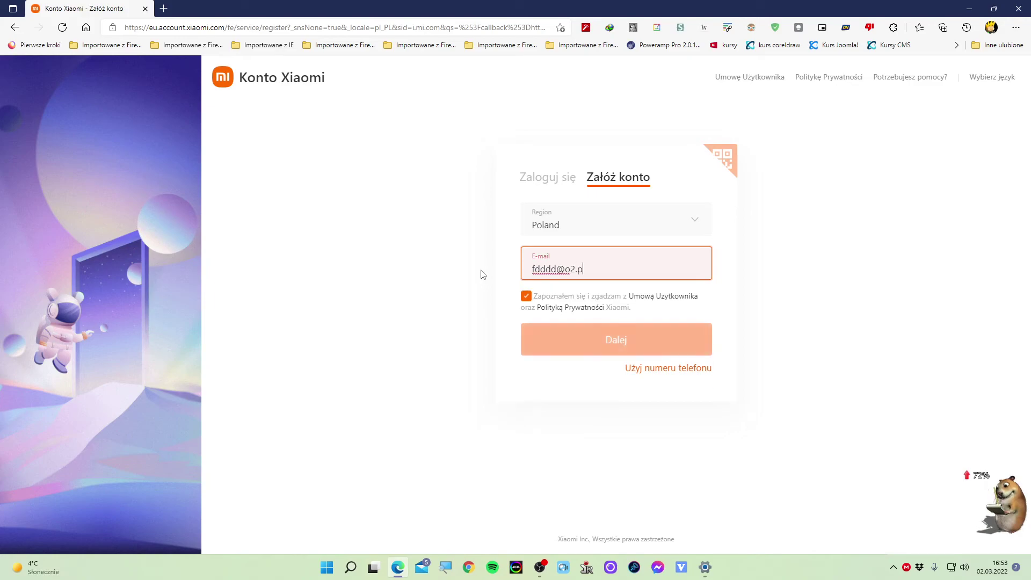
pyautogui.click(571, 335)
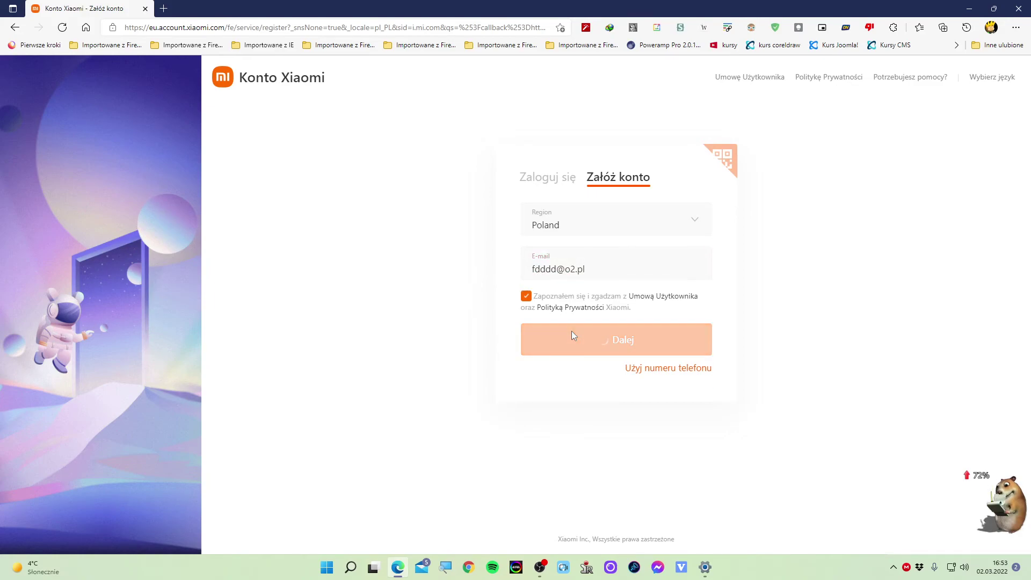
pyautogui.click(447, 306)
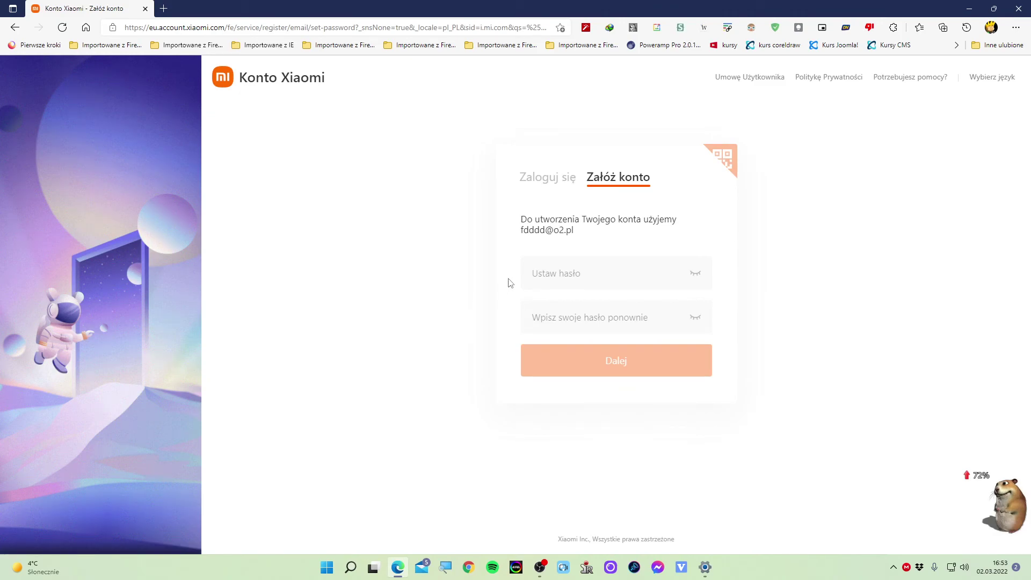
pyautogui.click(568, 274)
pyautogui.click(582, 315)
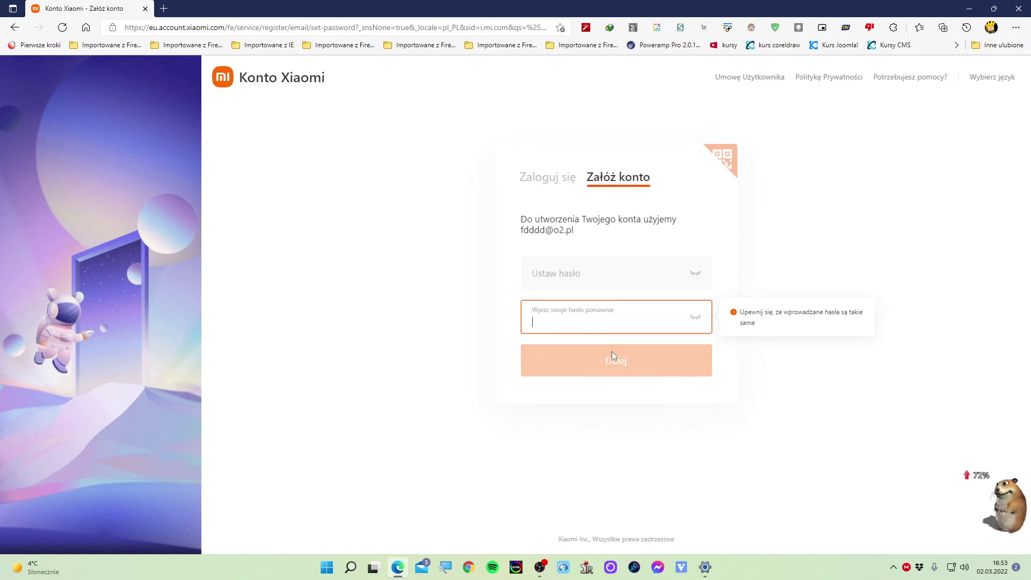
pyautogui.click(617, 295)
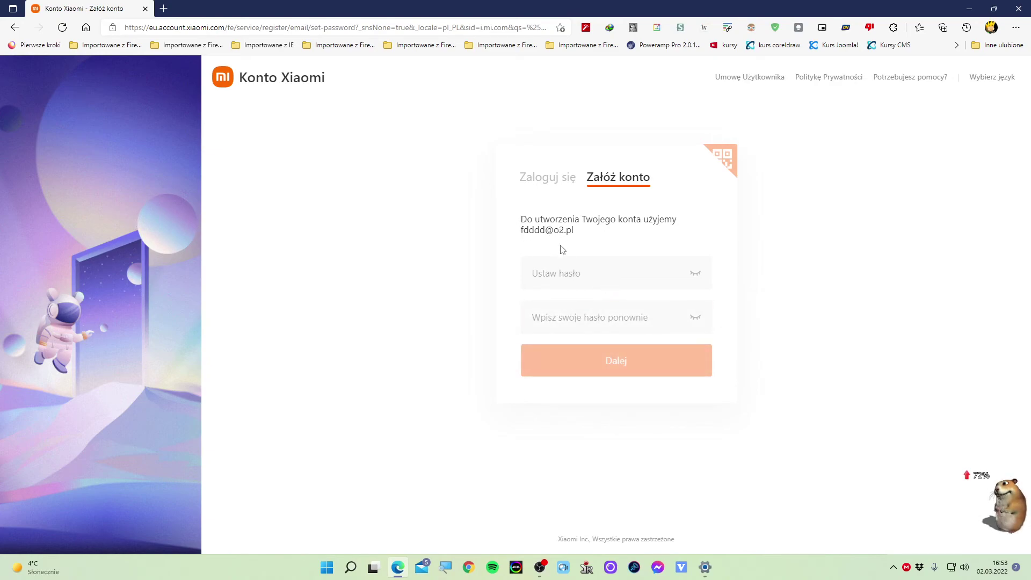
pyautogui.click(614, 285)
pyautogui.click(446, 298)
# - Switch Xiaomi Account to the 'Zaloguj się' sign-in form and bring OBS to the front
pyautogui.click(543, 179)
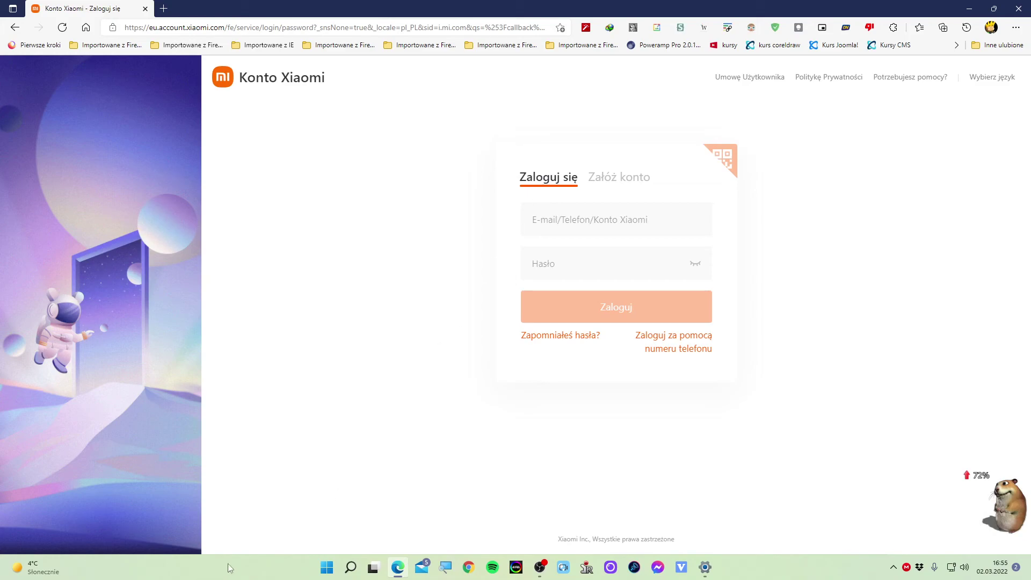
pyautogui.click(540, 567)
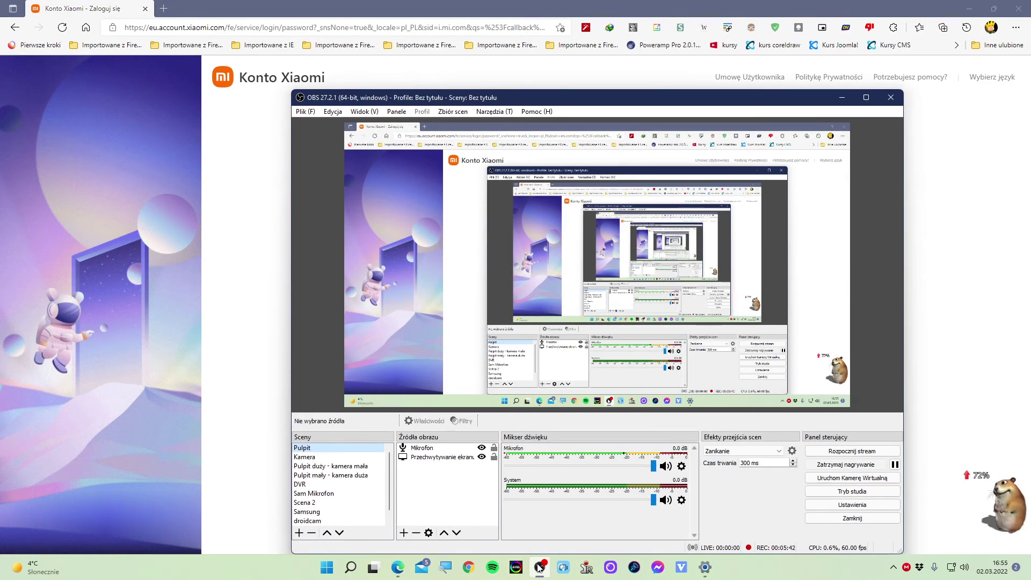
# - Minimize OBS Studio to reveal the signed-in Xiaomi Cloud services dashboard
pyautogui.moveTo(541, 567)
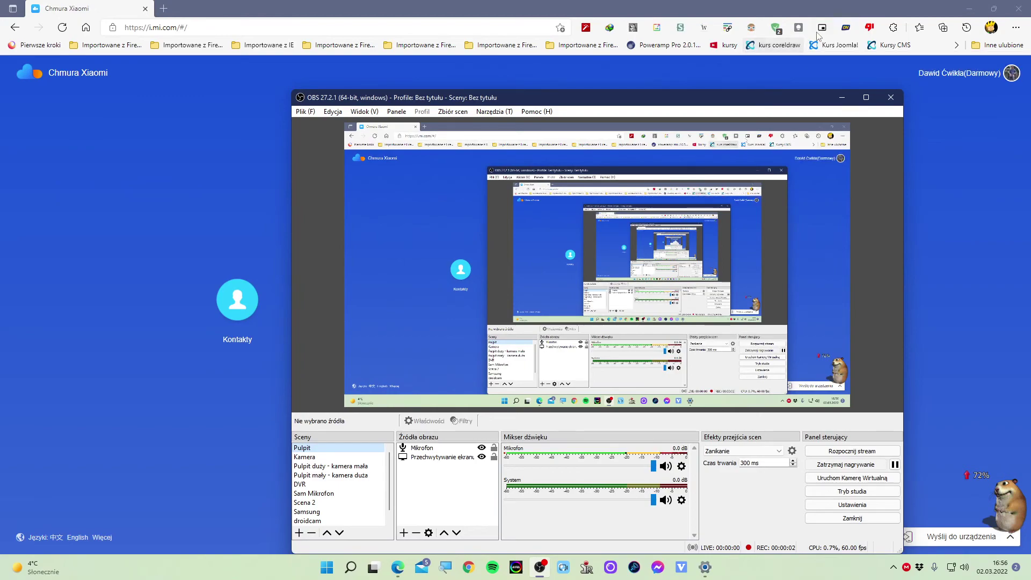
pyautogui.click(842, 97)
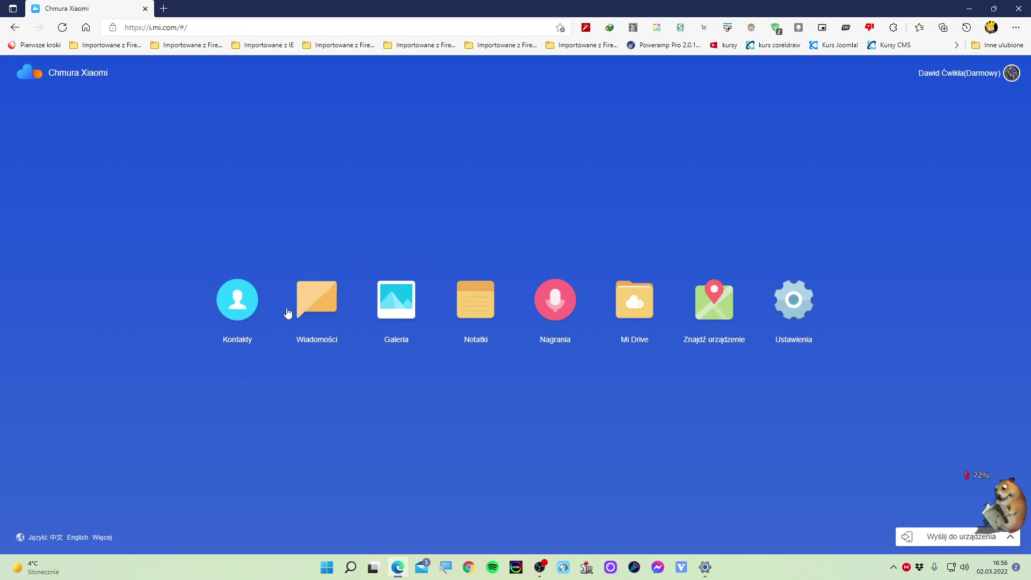
# - Open Kontakty from the Chmura Xiaomi dashboard
pyautogui.click(248, 314)
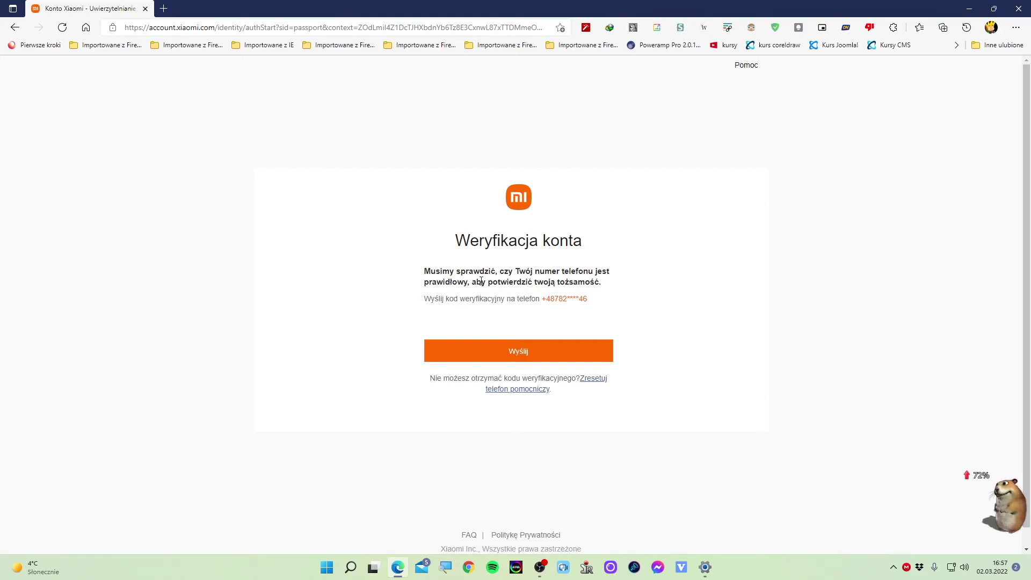
# - Request a verification code to the account's phone number with 'Wyślij'
pyautogui.click(522, 354)
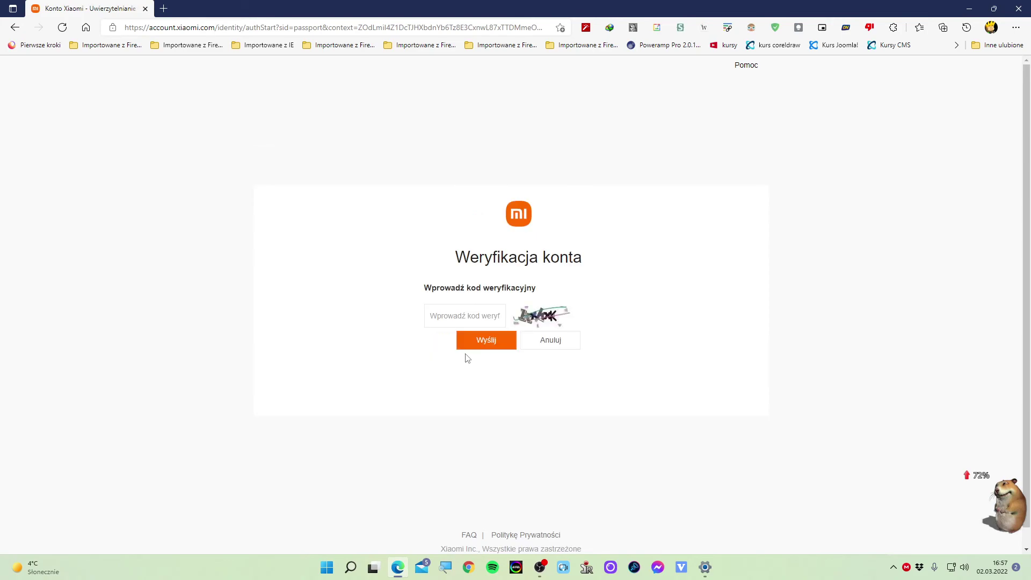
# - Submit the picture captcha code, then type the new captcha shown after rejection
pyautogui.click(465, 321)
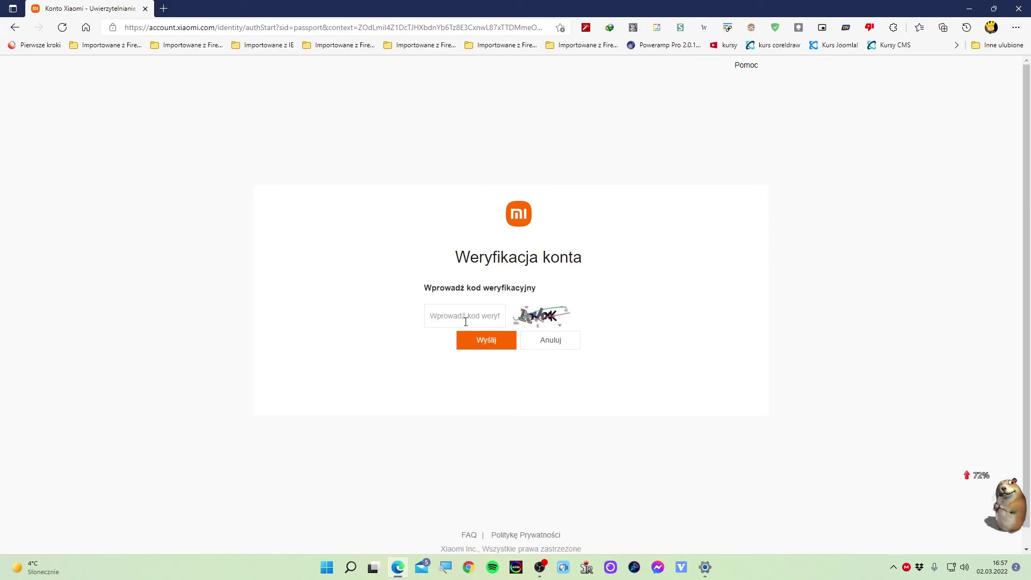
pyautogui.write('KX')
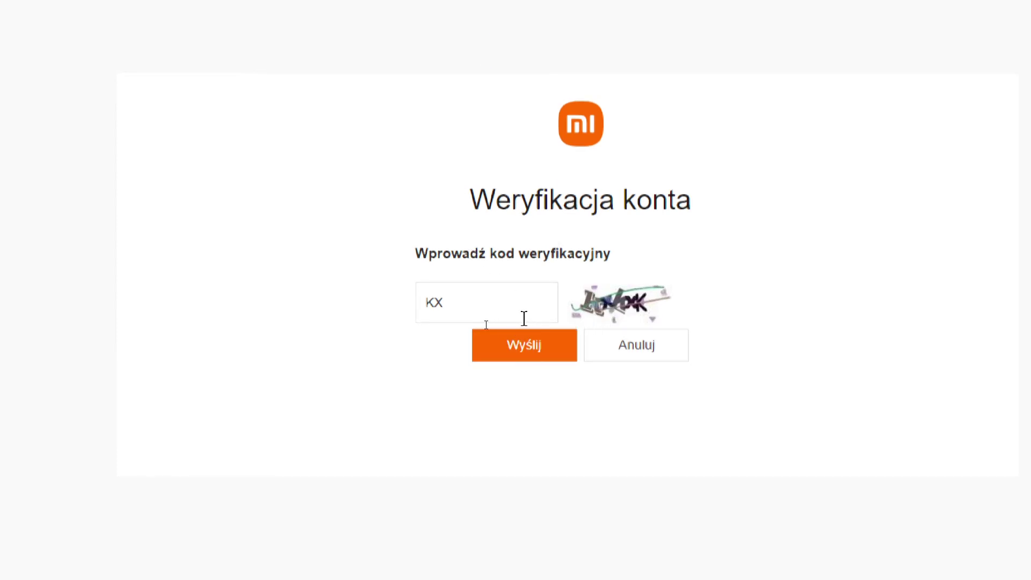
pyautogui.click(489, 304)
pyautogui.write('K')
pyautogui.write('OK')
pyautogui.click(532, 350)
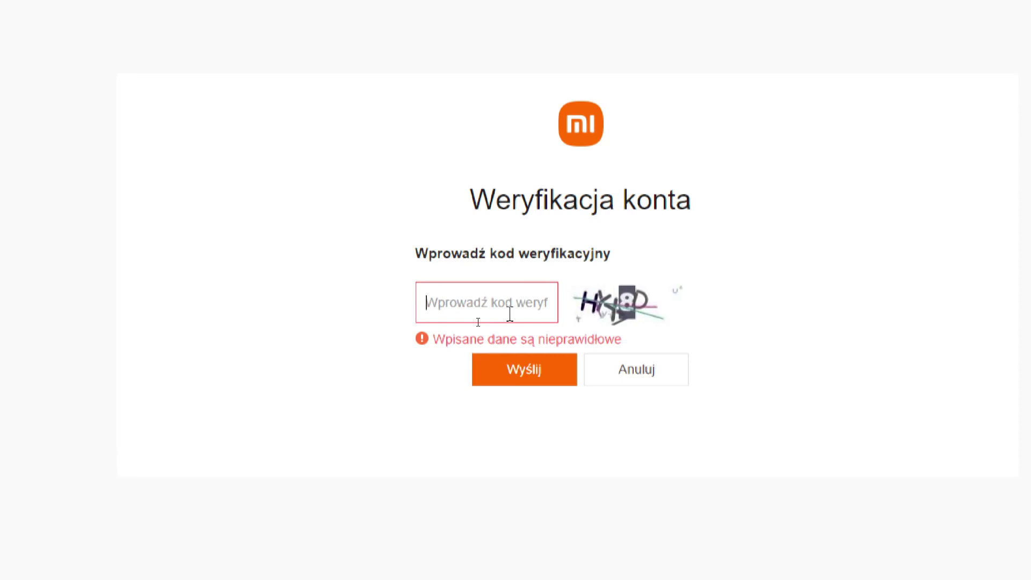
pyautogui.write('HY')
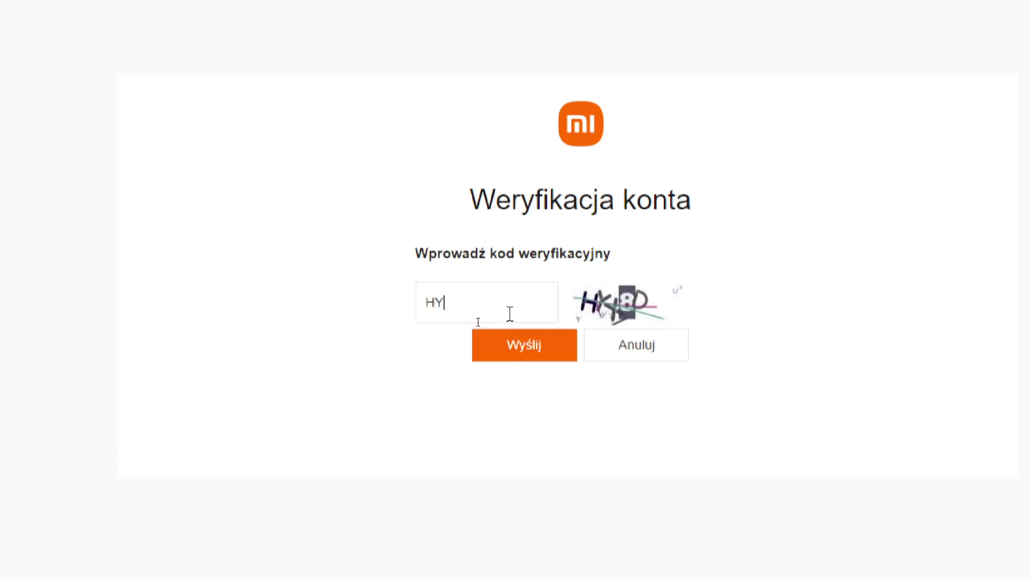
pyautogui.write('X8D')
# - Submit the new captcha and the SMS code from the phone to reach Contacts
pyautogui.click(536, 355)
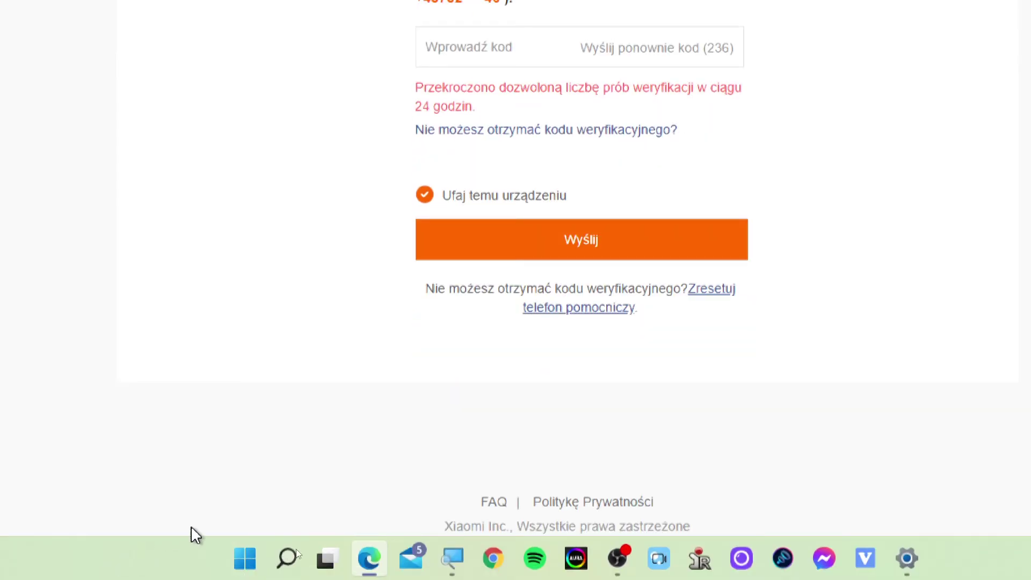
pyautogui.moveTo(611, 553)
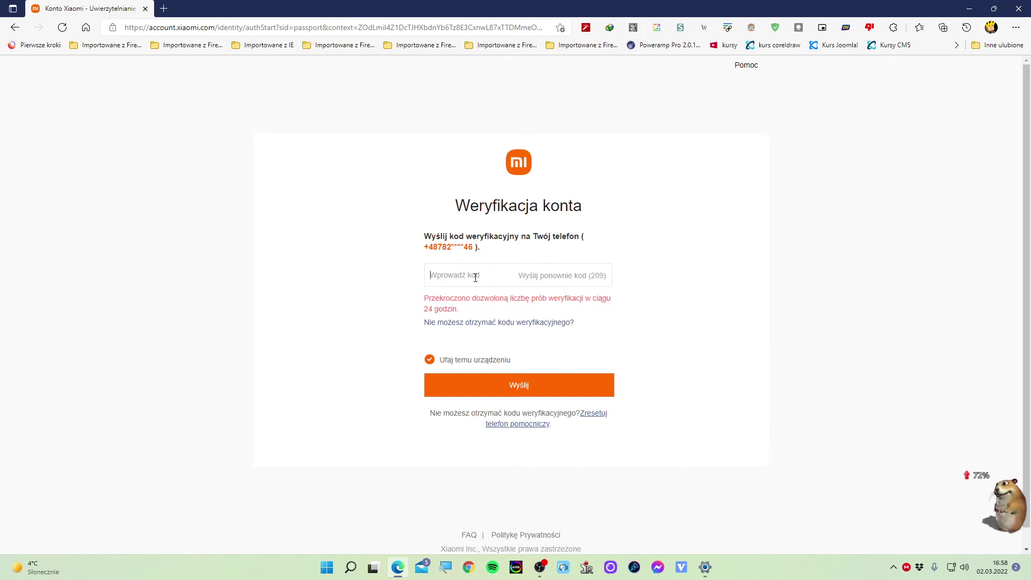
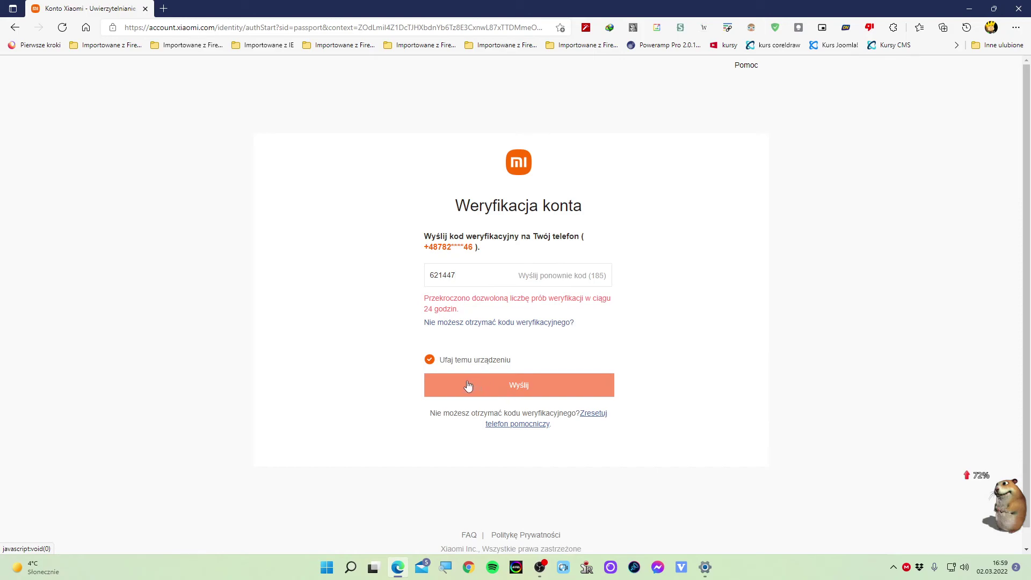
pyautogui.click(495, 389)
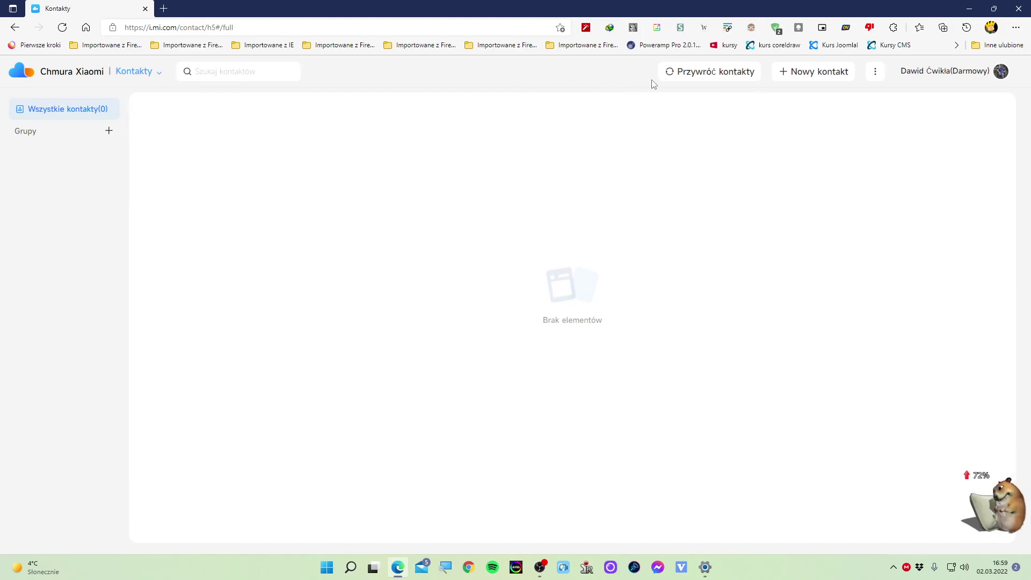
# - Start a new contact named test with company rtfd6rtse5 and phone 123456789
pyautogui.click(801, 71)
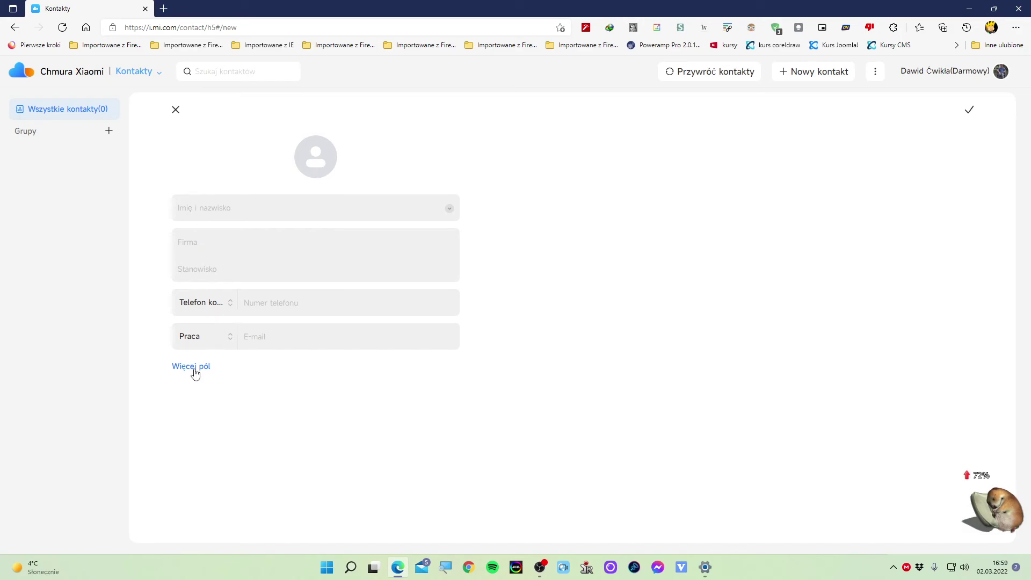
pyautogui.click(194, 212)
pyautogui.write('test')
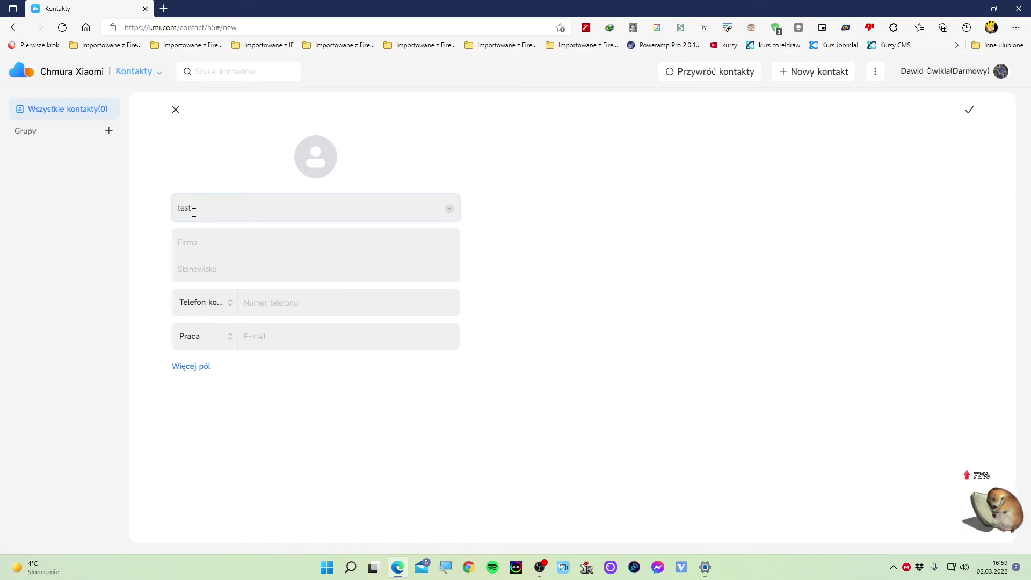
pyautogui.click(202, 243)
pyautogui.write('rtfd6rtse5')
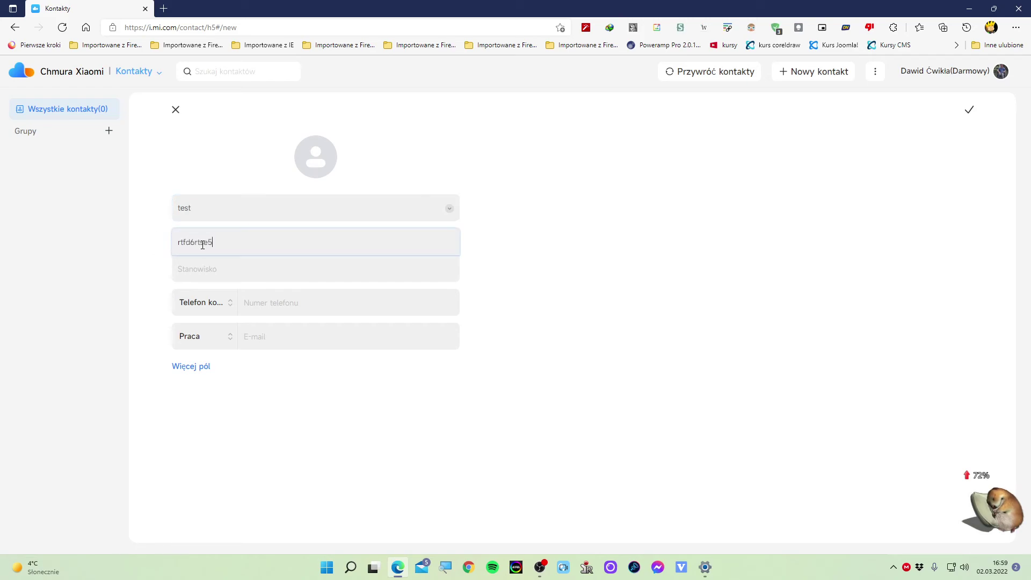
pyautogui.click(284, 302)
pyautogui.write('000000000')
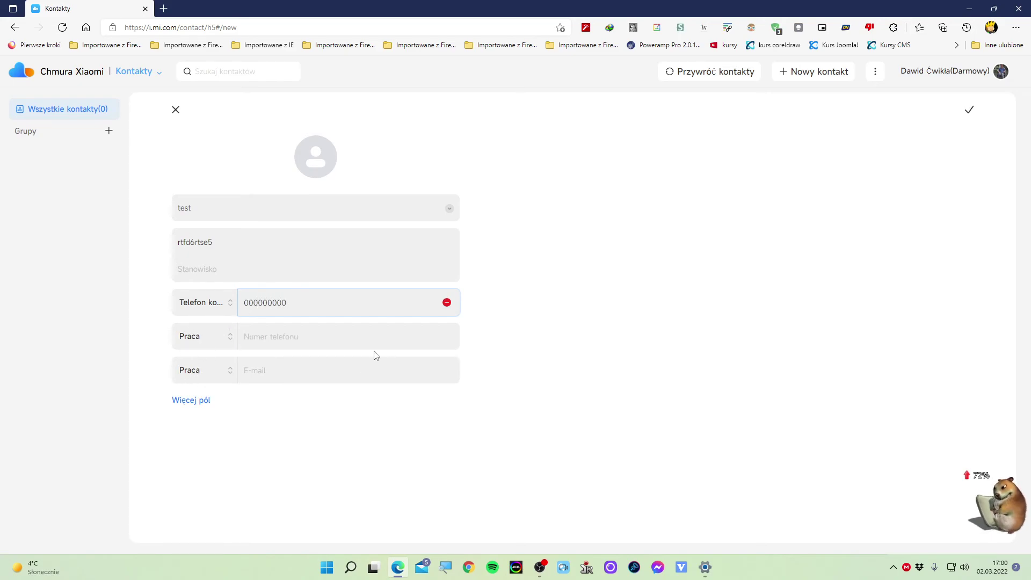
pyautogui.press('BackSpace')
pyautogui.press('BackSpace')
pyautogui.press('BackSpace')
pyautogui.press('BackSpace')
pyautogui.press('BackSpace')
pyautogui.press('BackSpace')
pyautogui.press('BackSpace')
pyautogui.press('BackSpace')
pyautogui.press('BackSpace')
pyautogui.write('12')
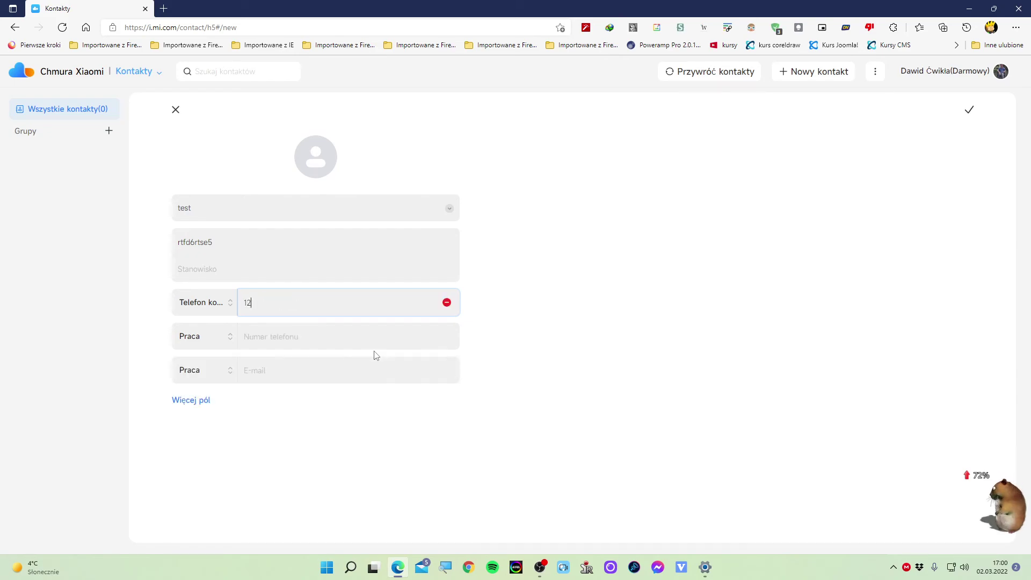
pyautogui.write('3456789')
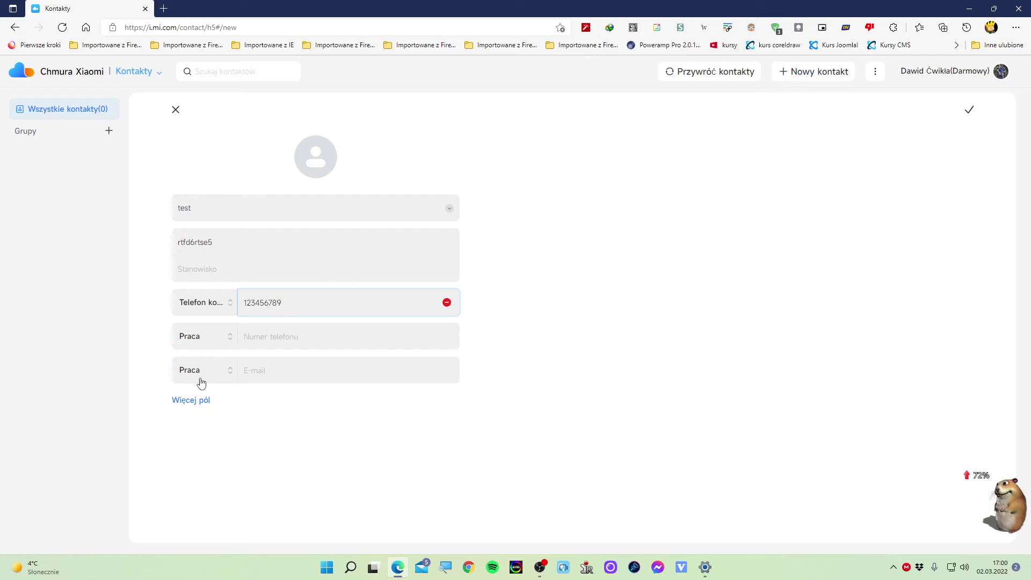
# - Look through the 'Więcej pól' extra field types and close the list without adding one
pyautogui.click(202, 400)
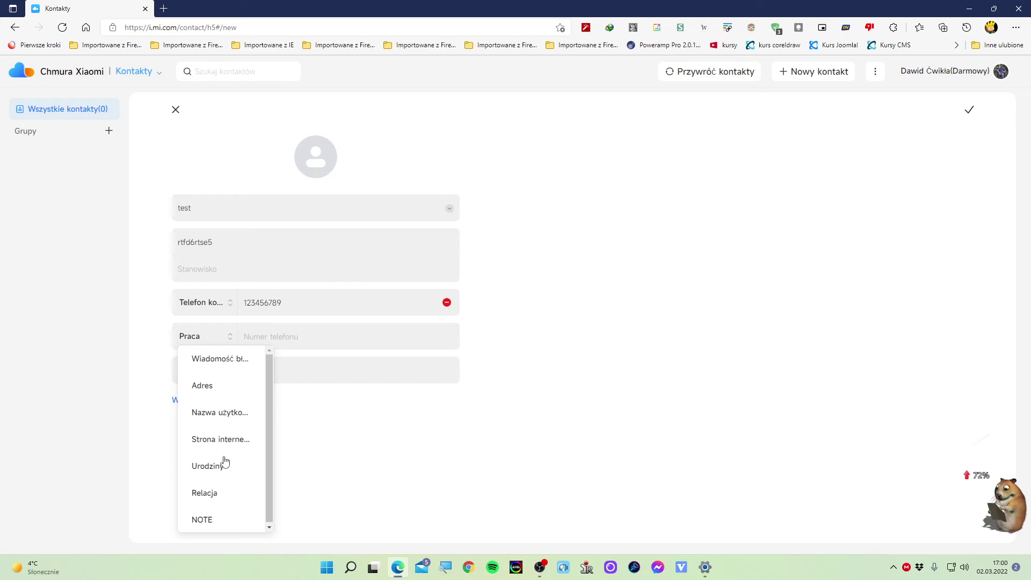
pyautogui.scroll(-1, 209, 520)
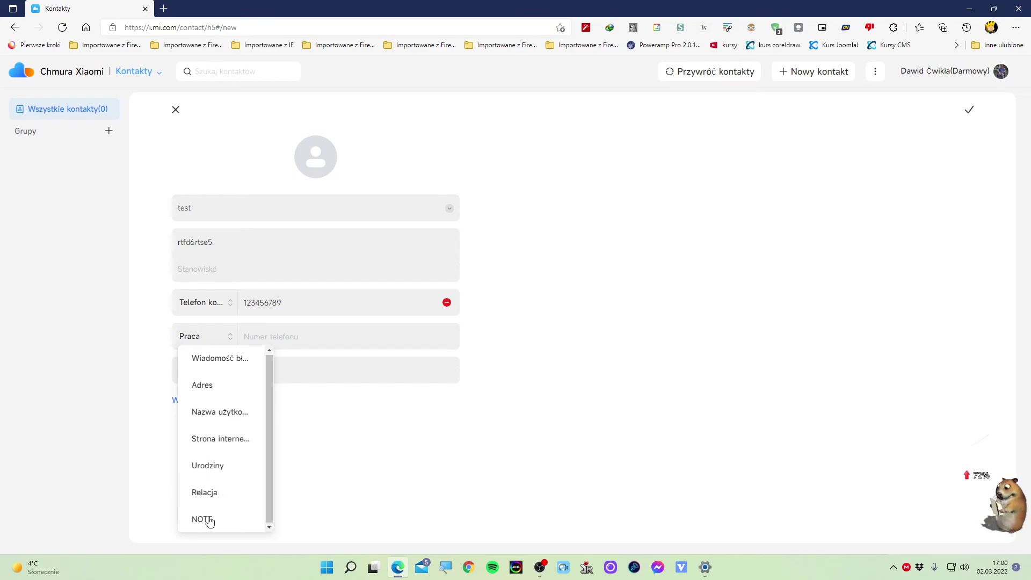
pyautogui.click(305, 487)
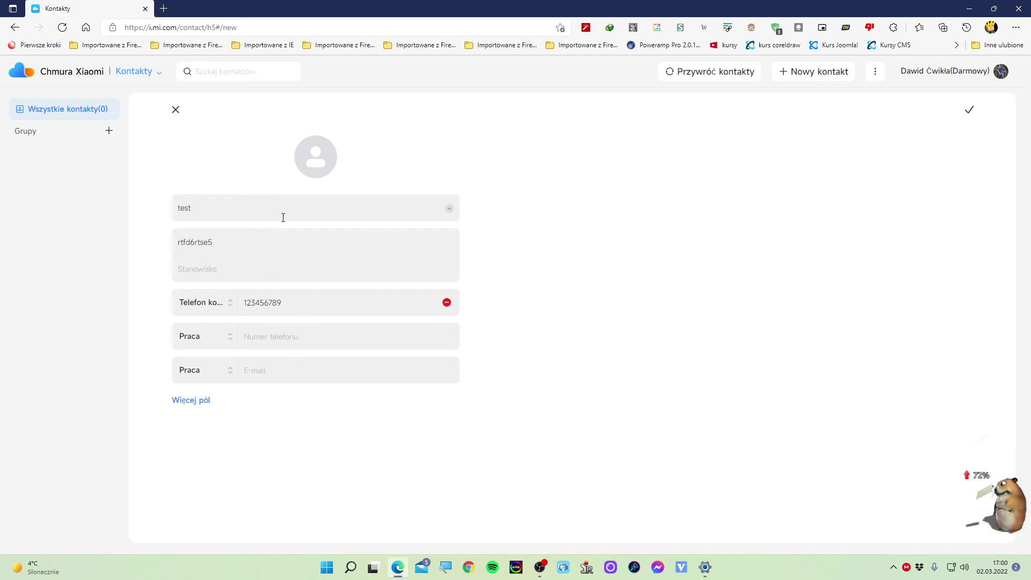
# - Try the contact photo and e-mail options, cancelling without adding either
pyautogui.click(318, 159)
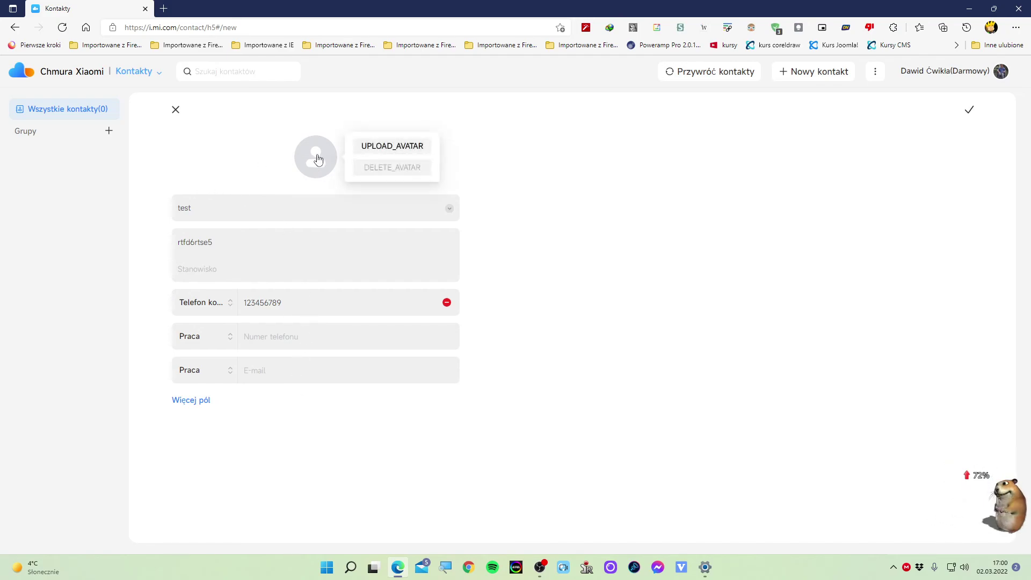
pyautogui.click(375, 154)
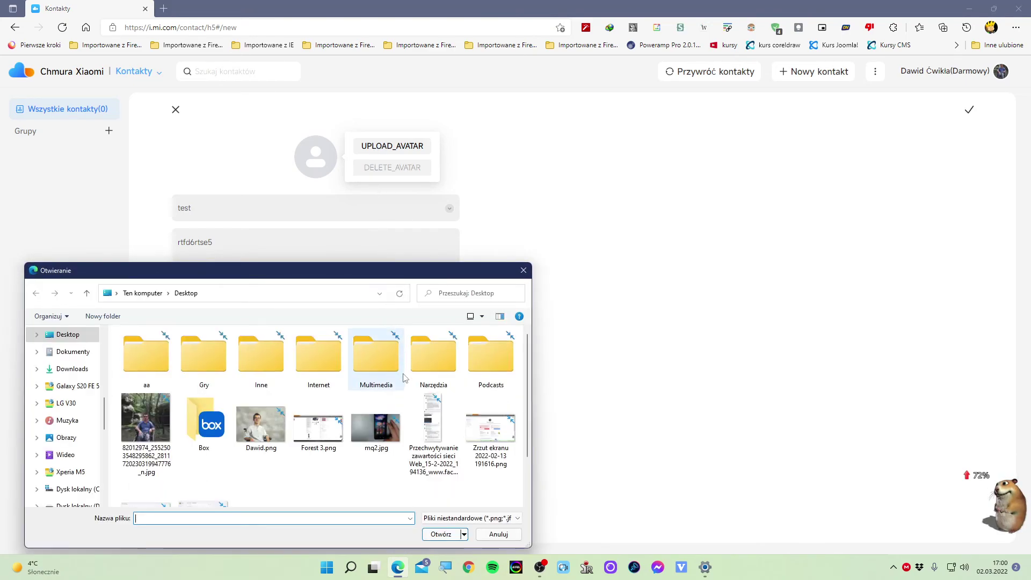
pyautogui.click(498, 535)
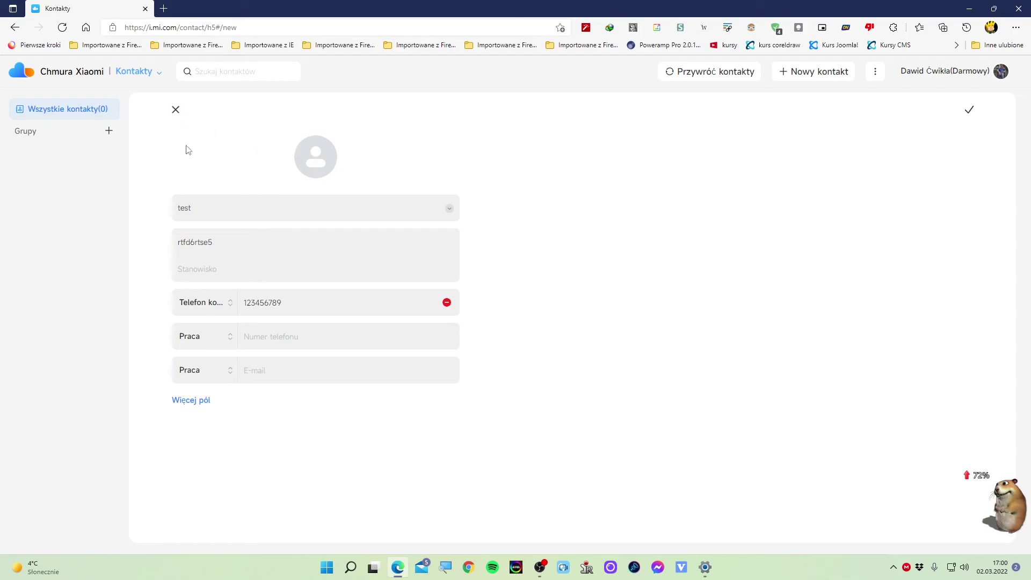
pyautogui.click(296, 371)
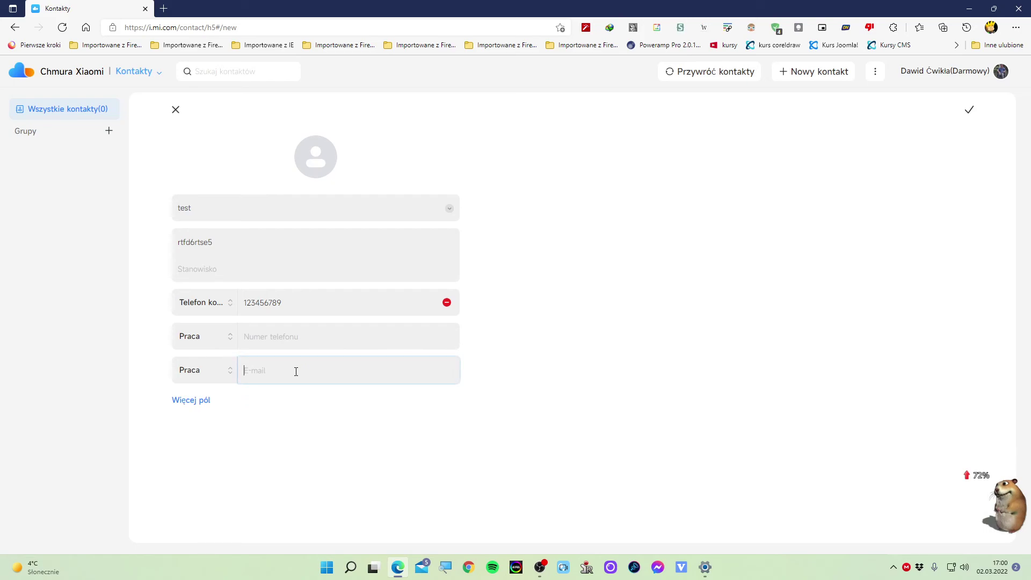
pyautogui.click(787, 79)
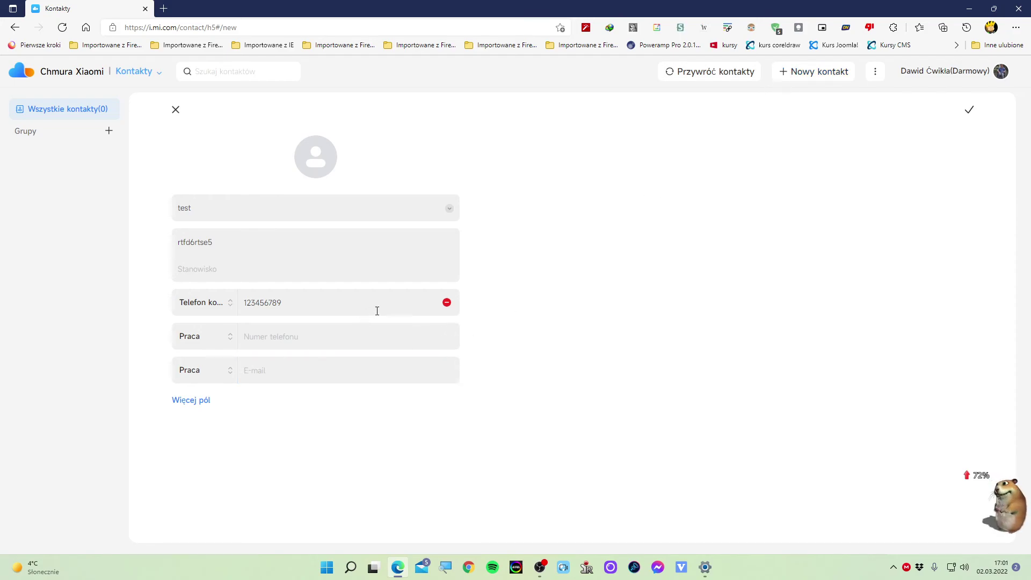
# - Remove the existing phone row and re-enter the number 123456789
pyautogui.click(447, 304)
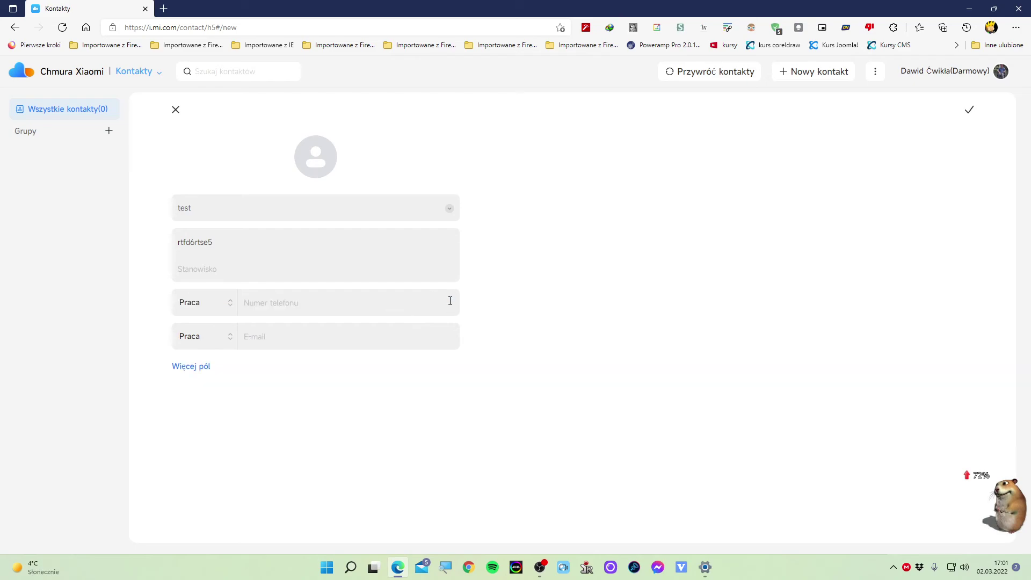
pyautogui.click(306, 304)
pyautogui.write('5')
pyautogui.press('BackSpace')
pyautogui.write('123456789')
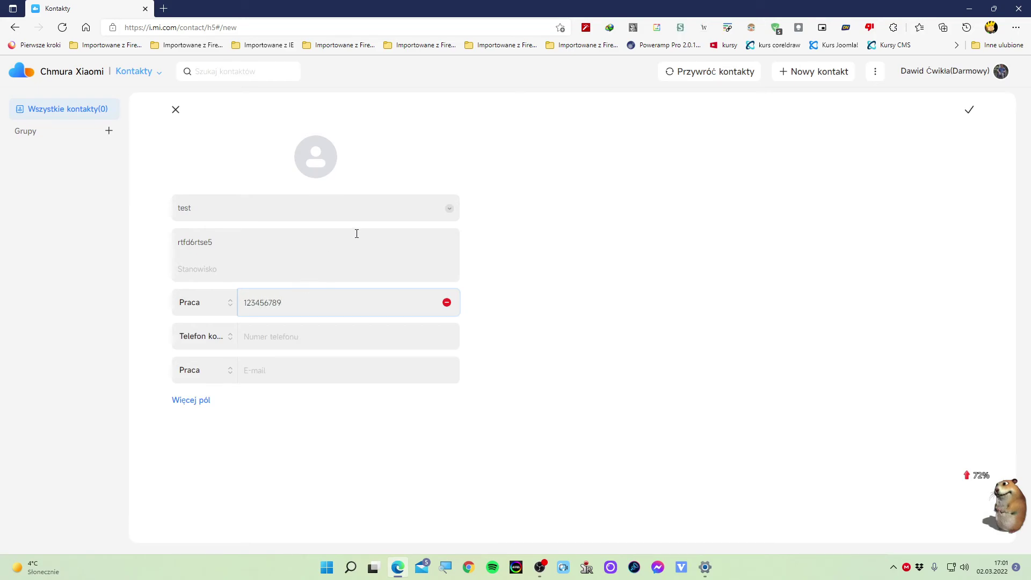
# - Discard the draft and start a fresh contact named test with phone 123456789
pyautogui.click(176, 111)
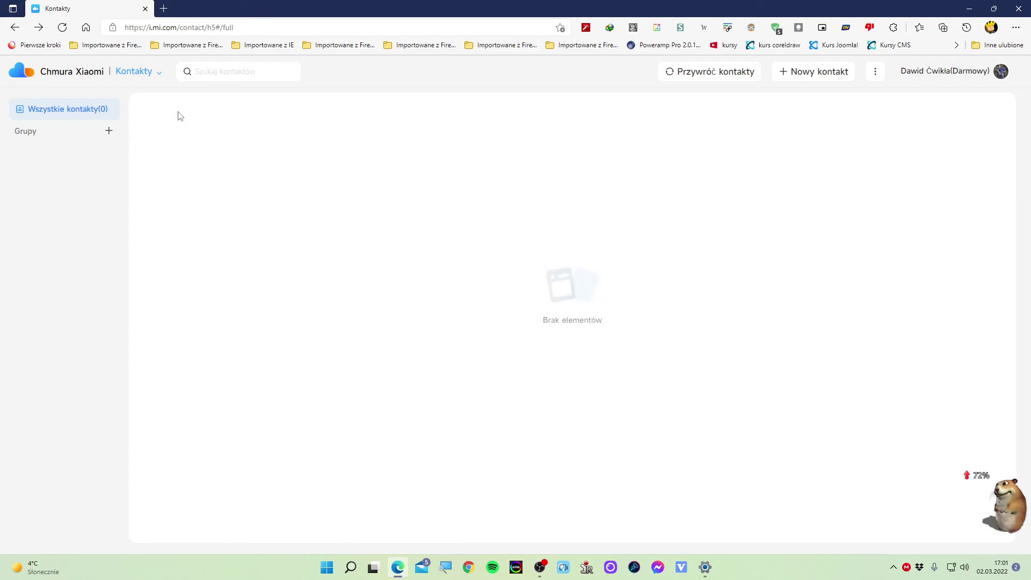
pyautogui.click(800, 75)
pyautogui.click(200, 212)
pyautogui.write('test')
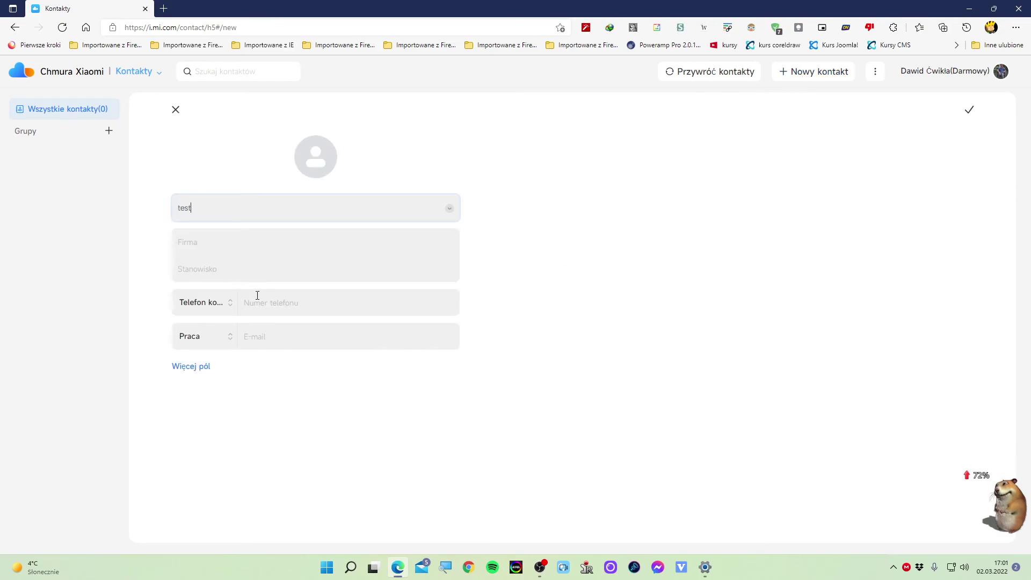
pyautogui.click(298, 297)
pyautogui.write('1')
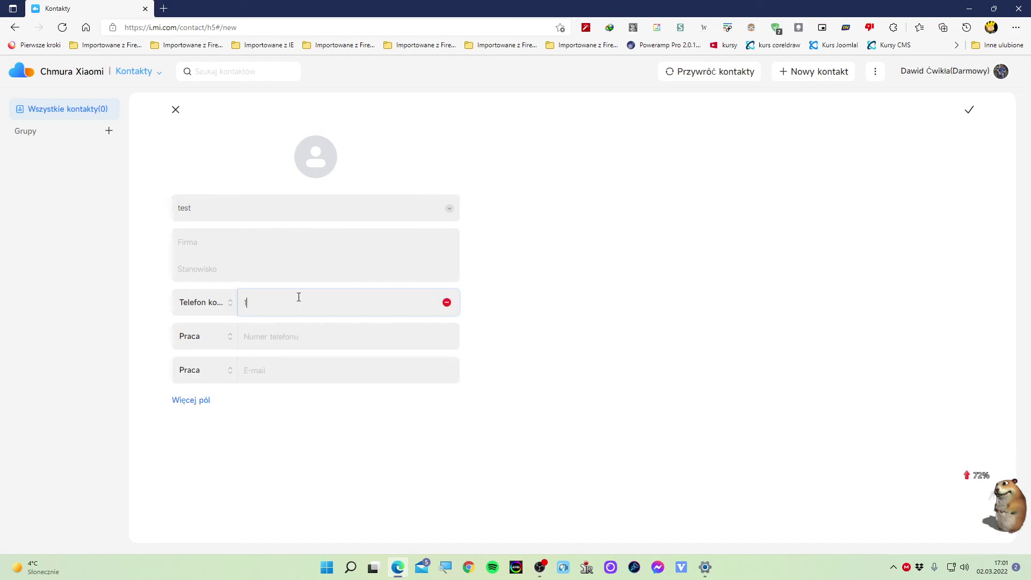
pyautogui.write('23456789')
# - Expand and collapse the detailed name fields, then save the contact
pyautogui.click(449, 209)
pyautogui.click(447, 211)
pyautogui.click(448, 210)
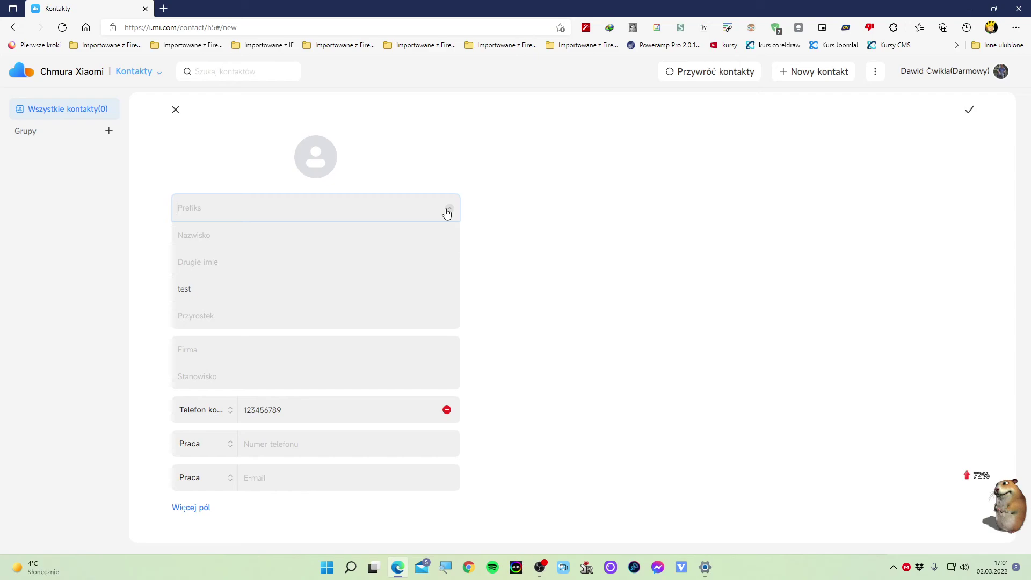
pyautogui.click(448, 210)
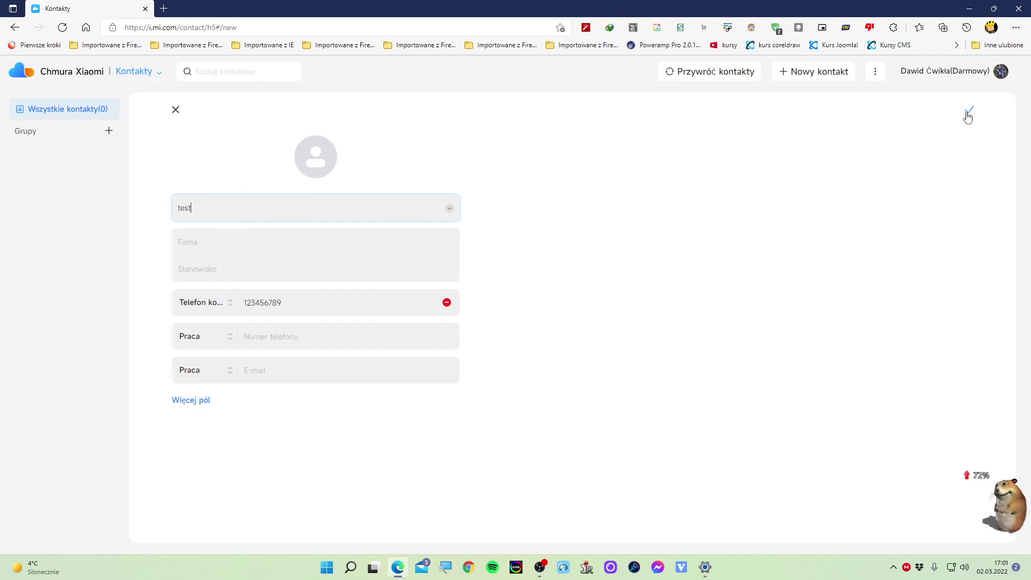
pyautogui.click(967, 116)
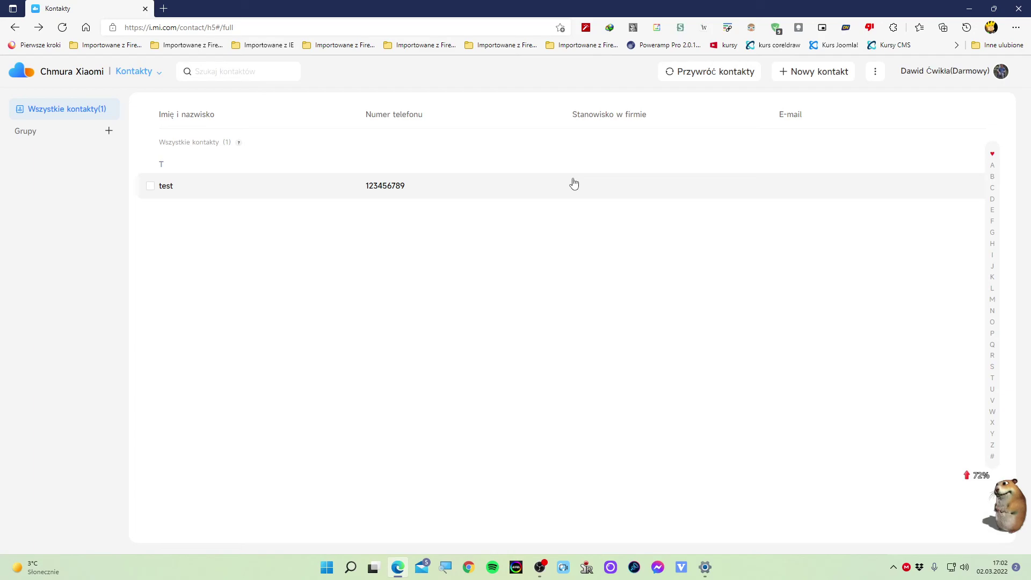
# - Select contact test, open and cancel the Utwórz grupę dialog, then deselect it
pyautogui.click(150, 185)
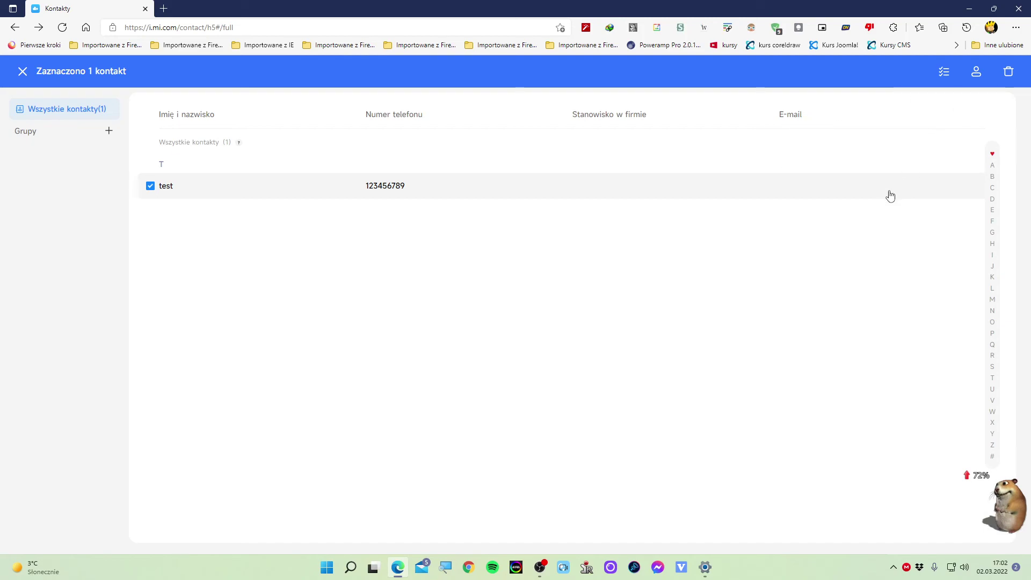
pyautogui.click(109, 135)
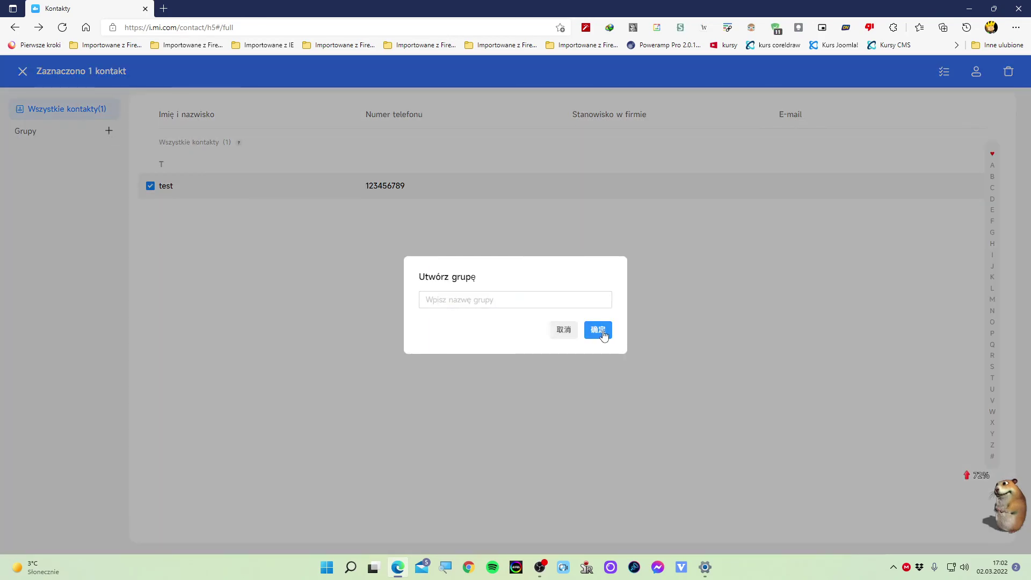
pyautogui.click(669, 285)
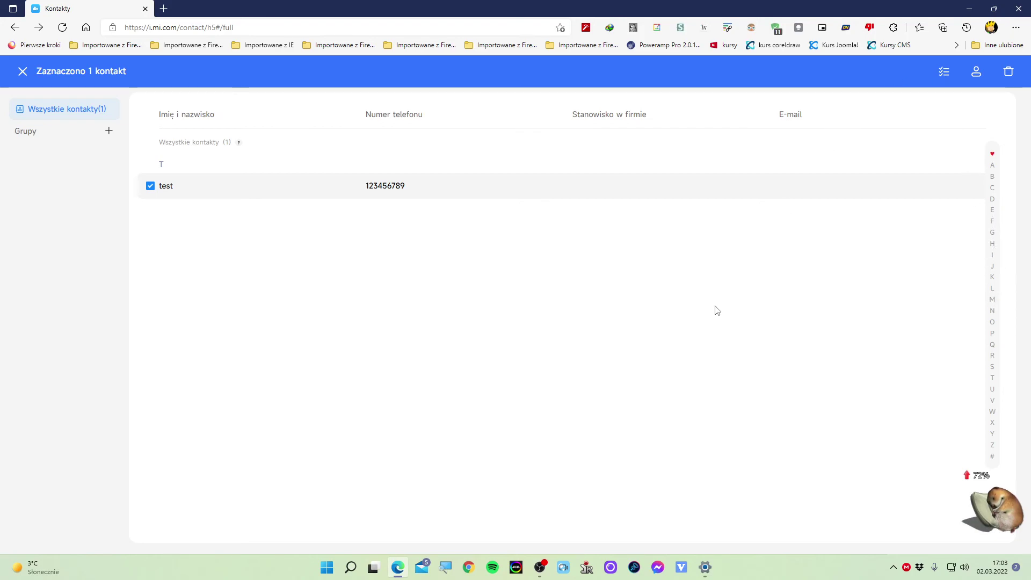
pyautogui.click(151, 188)
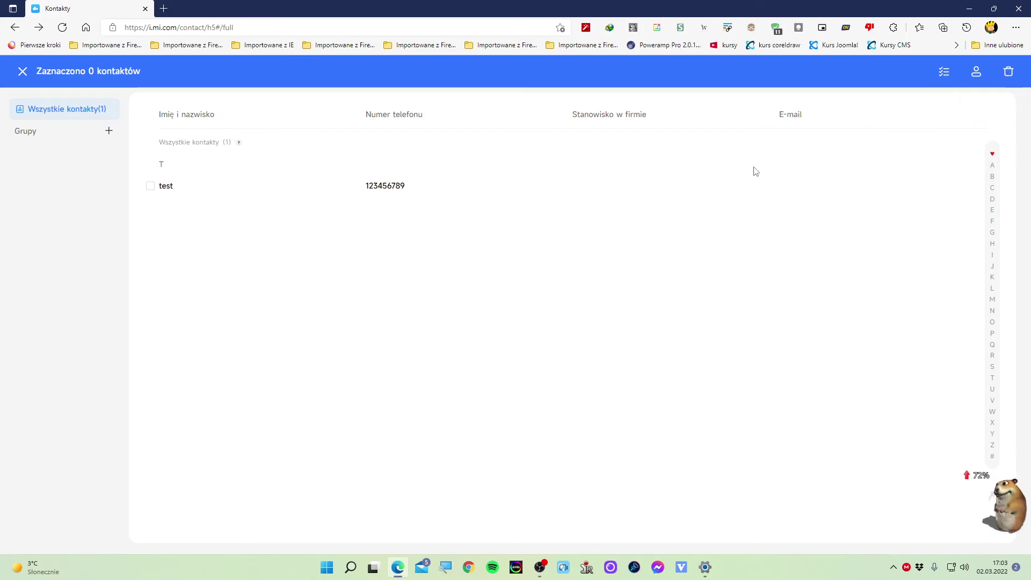
# - Leave selection mode and open Przywróć kontakty, showing the 2022/3/2 17:01 backup
pyautogui.click(79, 109)
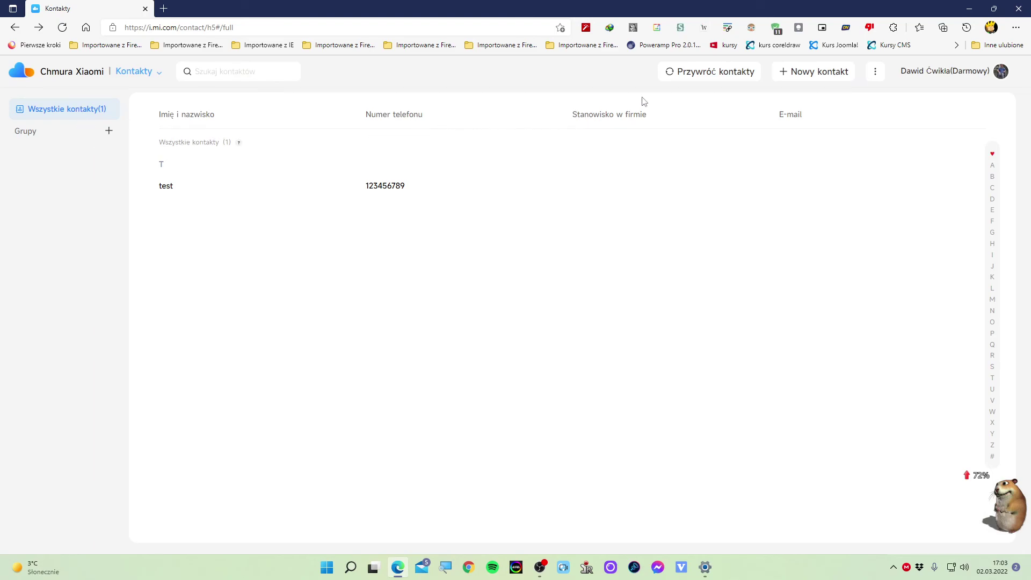
pyautogui.click(701, 81)
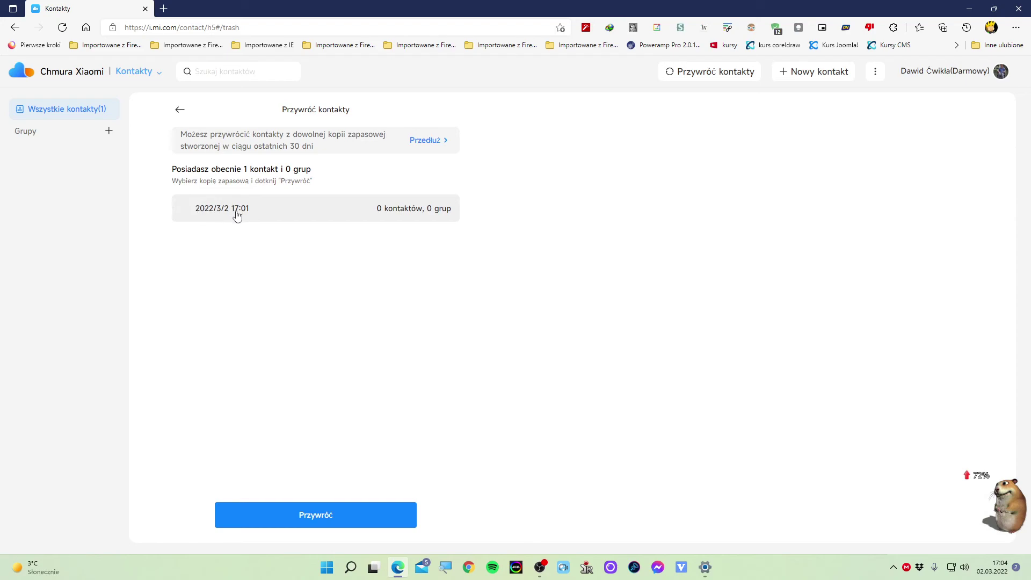
# - Return to the contacts list and choose Importuj kontakty from the three-dot menu
pyautogui.click(181, 110)
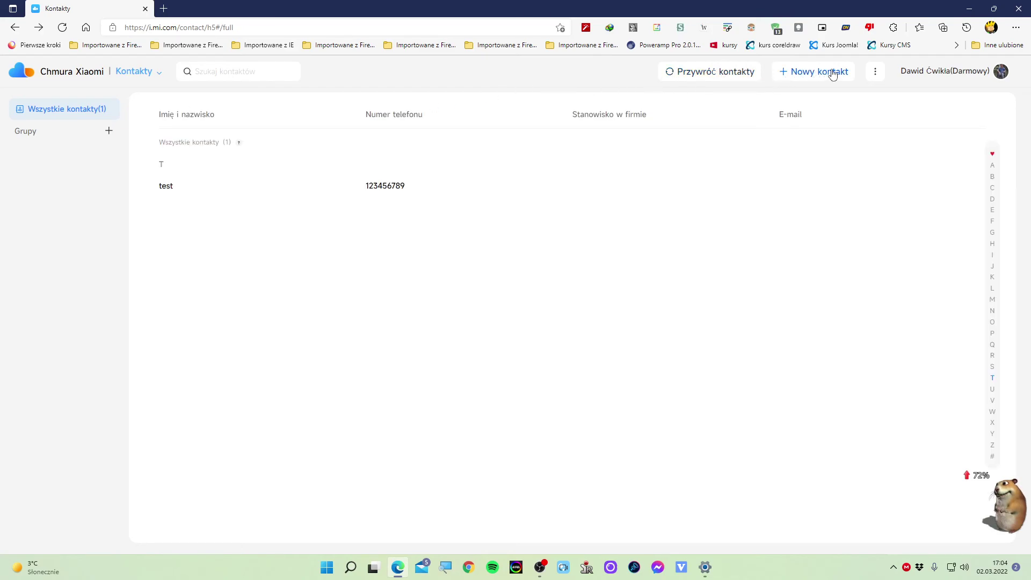
pyautogui.click(869, 71)
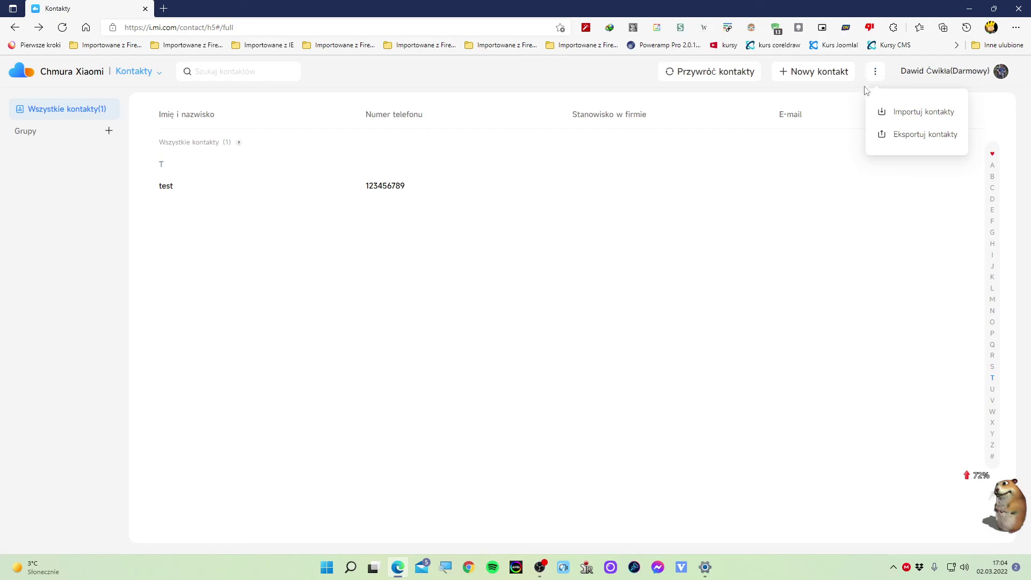
pyautogui.click(876, 80)
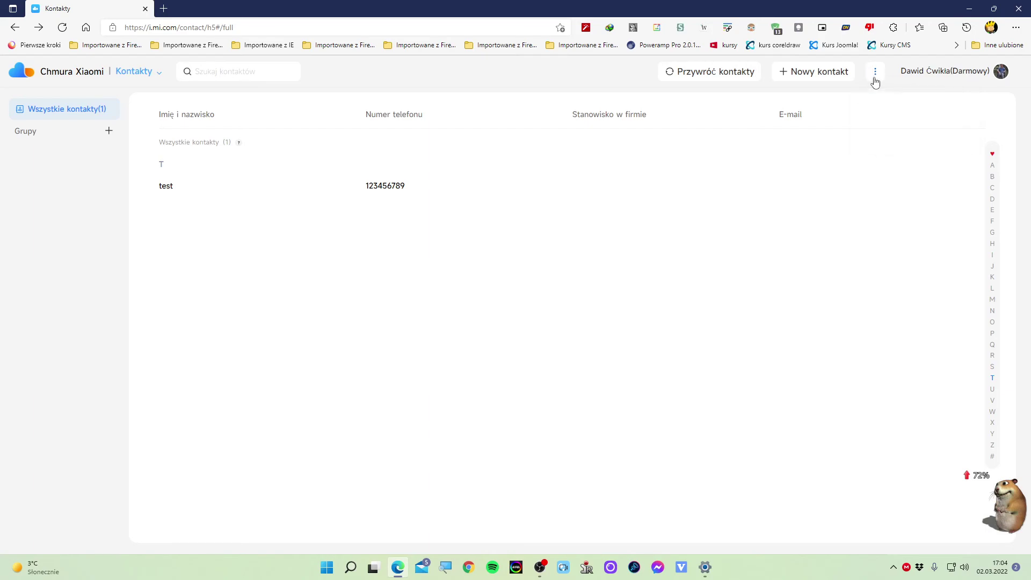
pyautogui.click(877, 75)
pyautogui.click(884, 107)
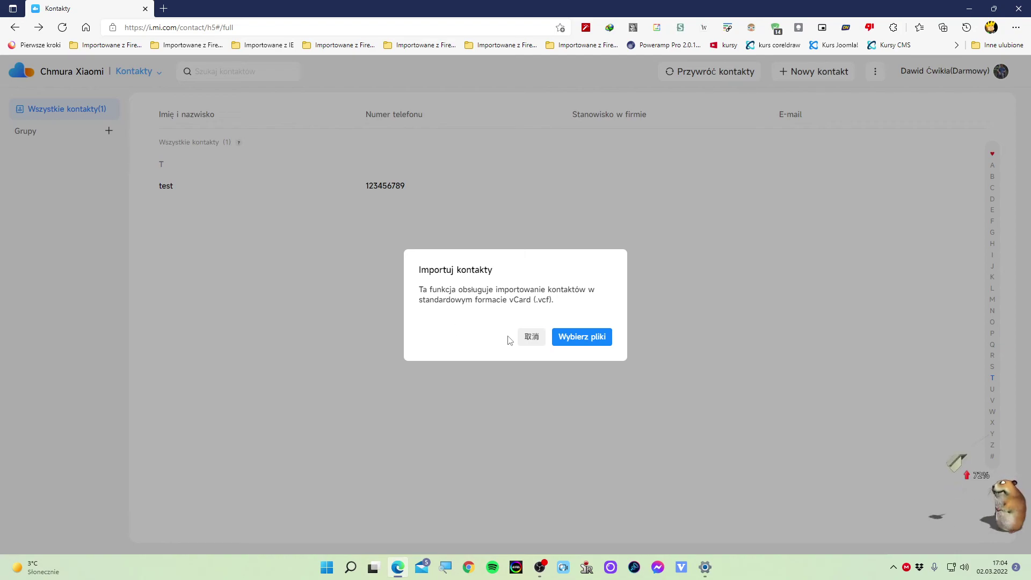
# - Import contacts from do poradnika.vcf in the ADATA (H:) Kontakty folder
pyautogui.click(579, 341)
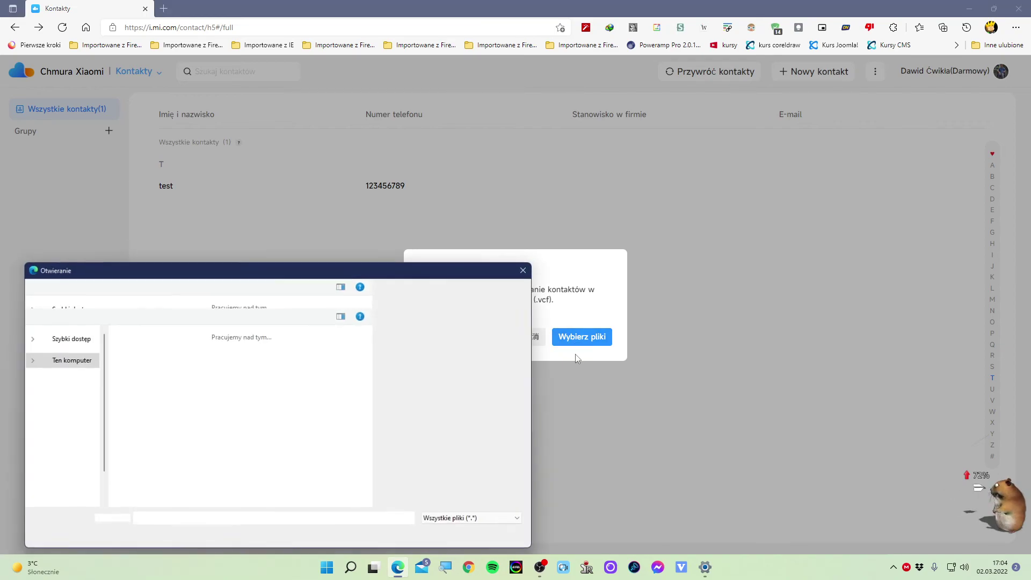
pyautogui.scroll(-3, 64, 481)
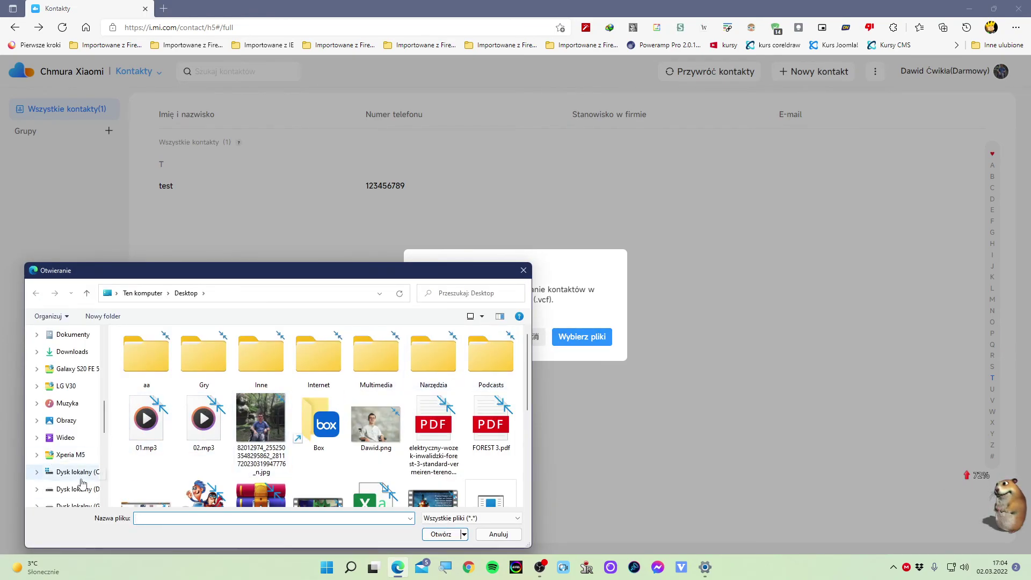
pyautogui.click(69, 489)
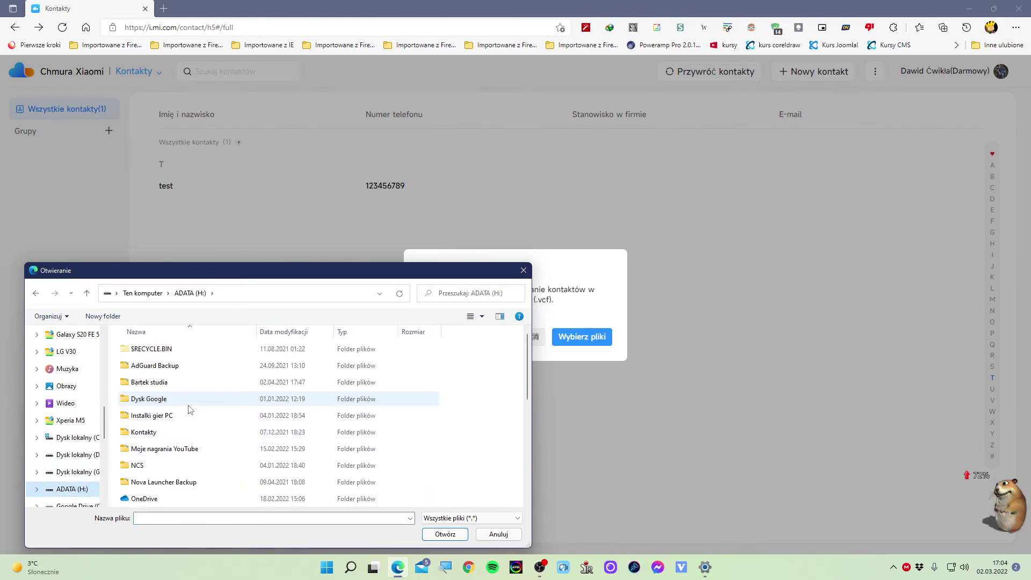
pyautogui.scroll(-1, 193, 403)
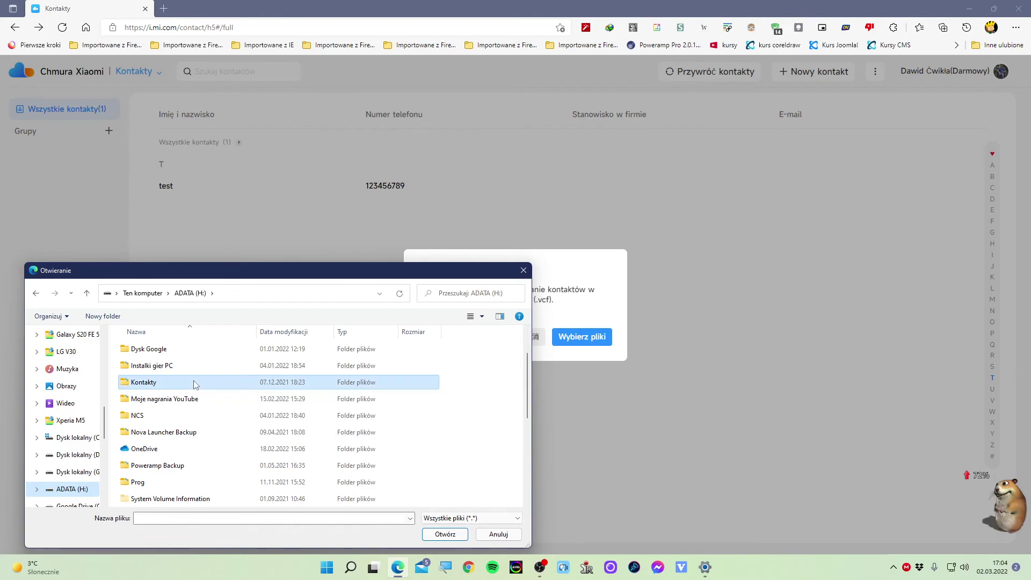
pyautogui.doubleClick(195, 384)
pyautogui.scroll(-1, 186, 411)
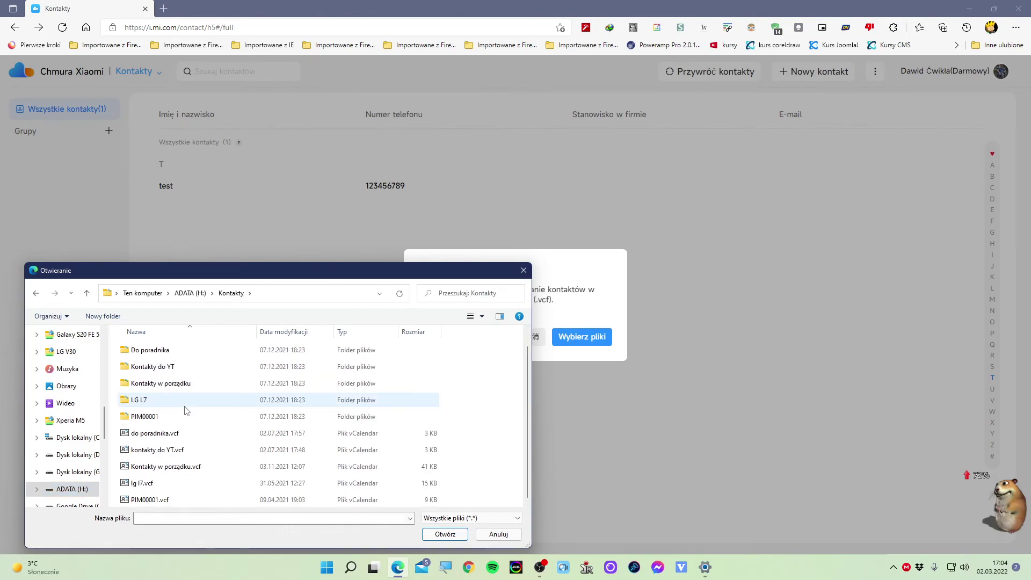
pyautogui.click(140, 436)
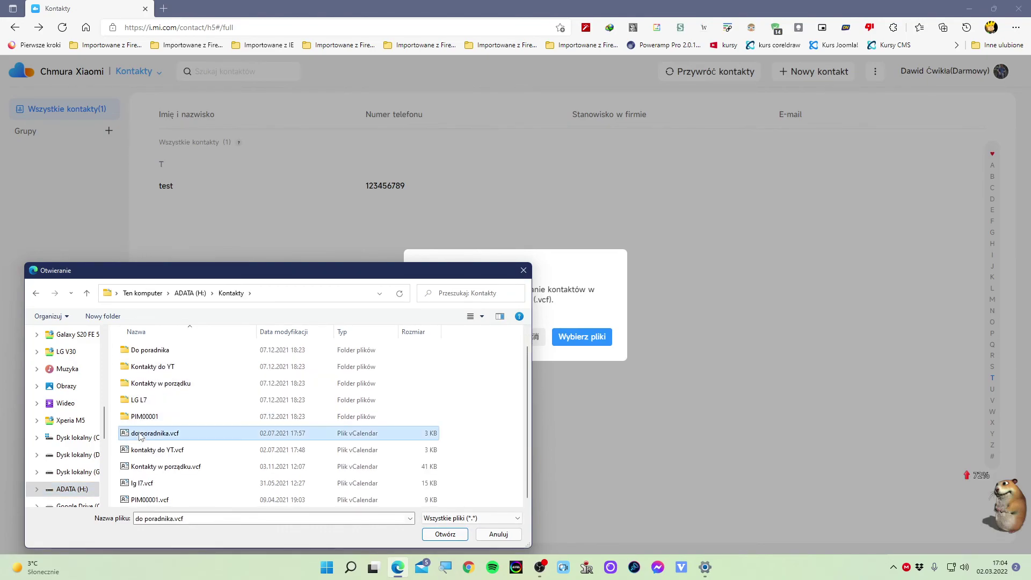
pyautogui.doubleClick(140, 434)
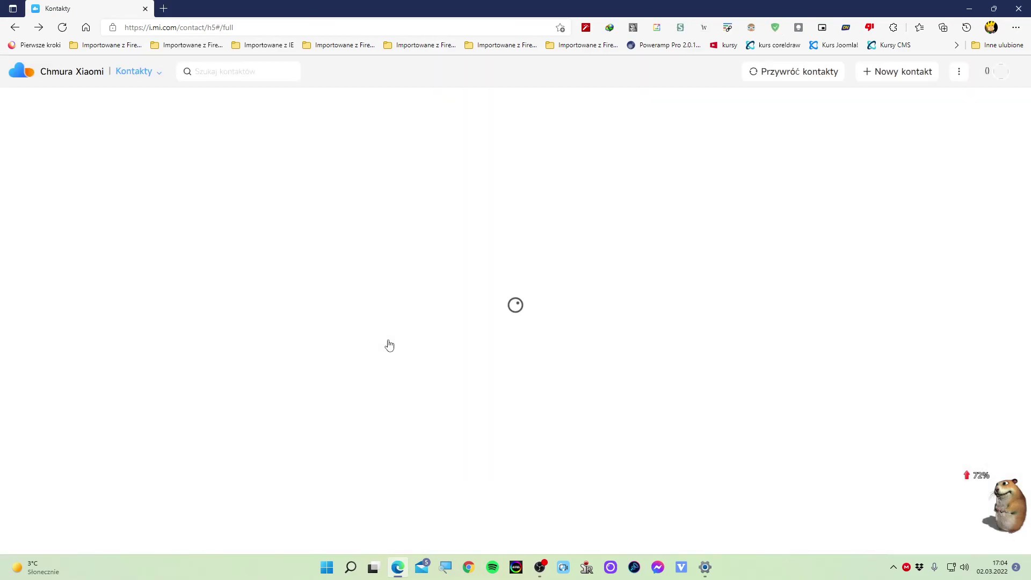
# - Scroll through the 25 contacts, toggle alarmowy112 Nr, and go back to the dashboard
pyautogui.scroll(-8, 390, 344)
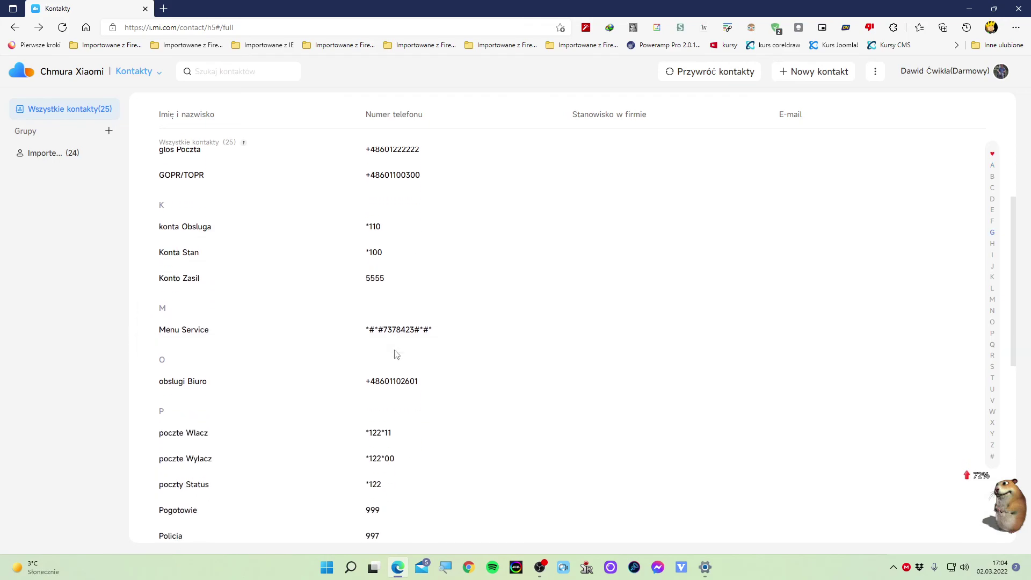
pyautogui.scroll(8, 396, 354)
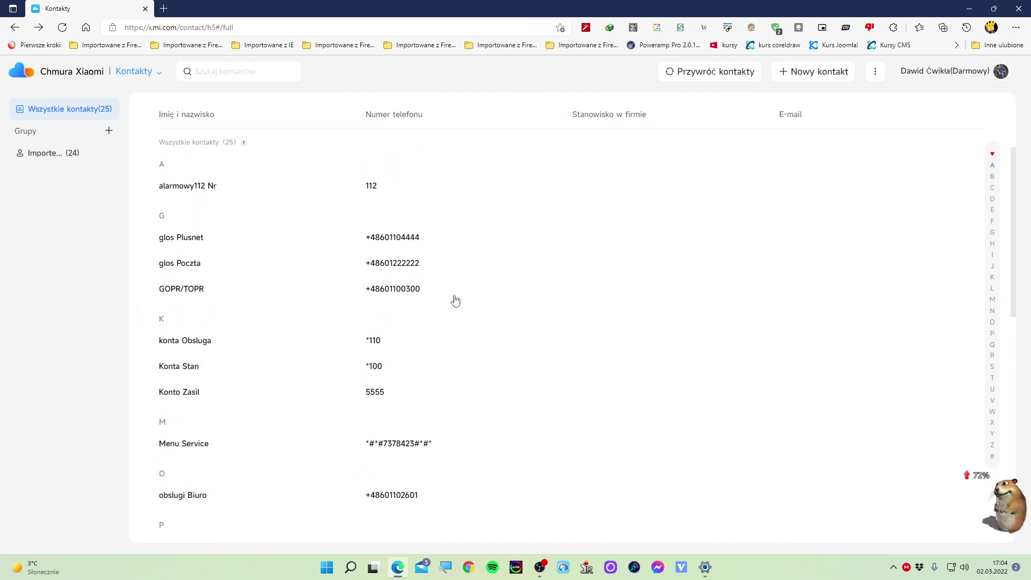
pyautogui.click(150, 188)
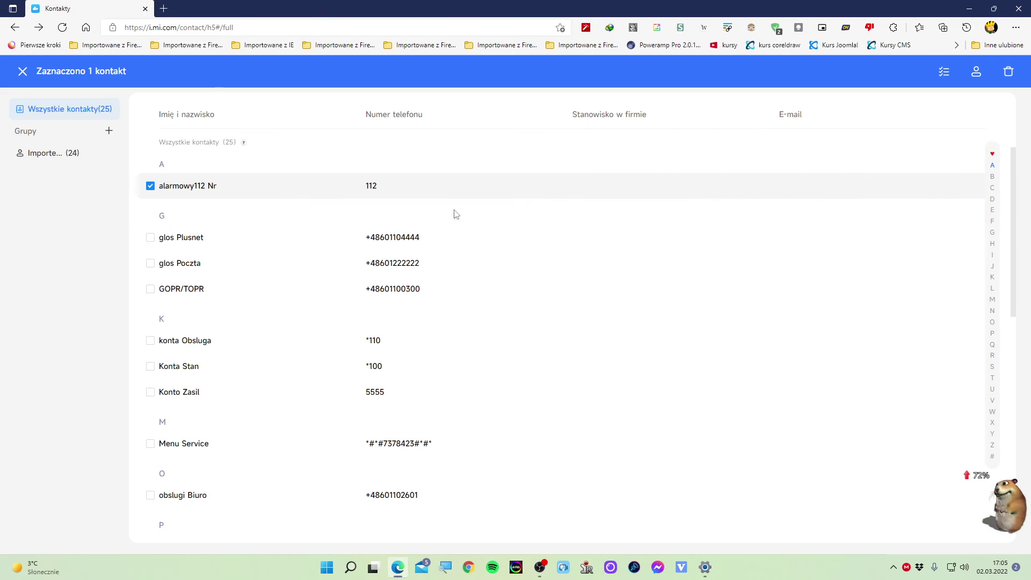
pyautogui.click(463, 194)
pyautogui.click(463, 193)
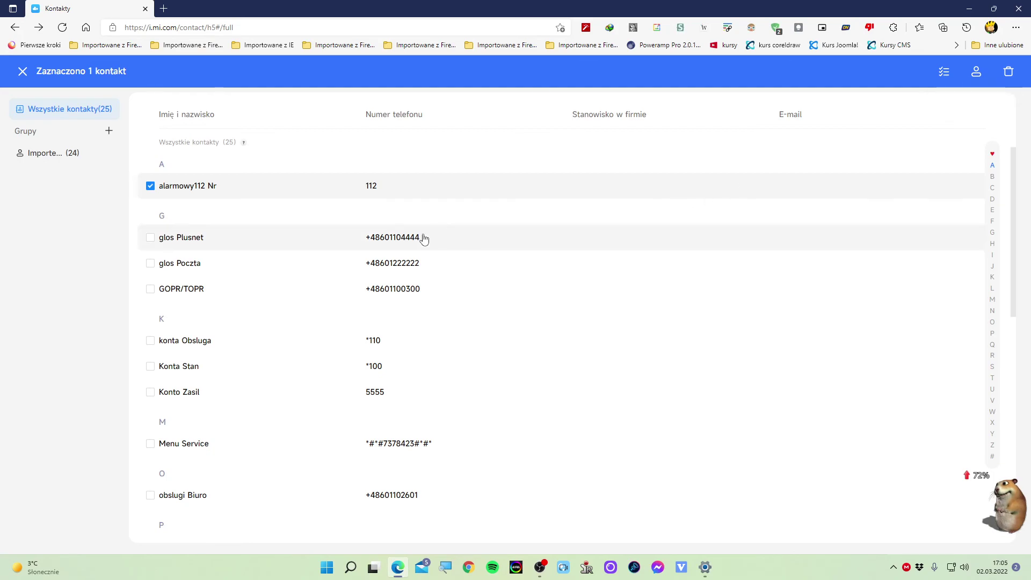
pyautogui.scroll(-9, 352, 275)
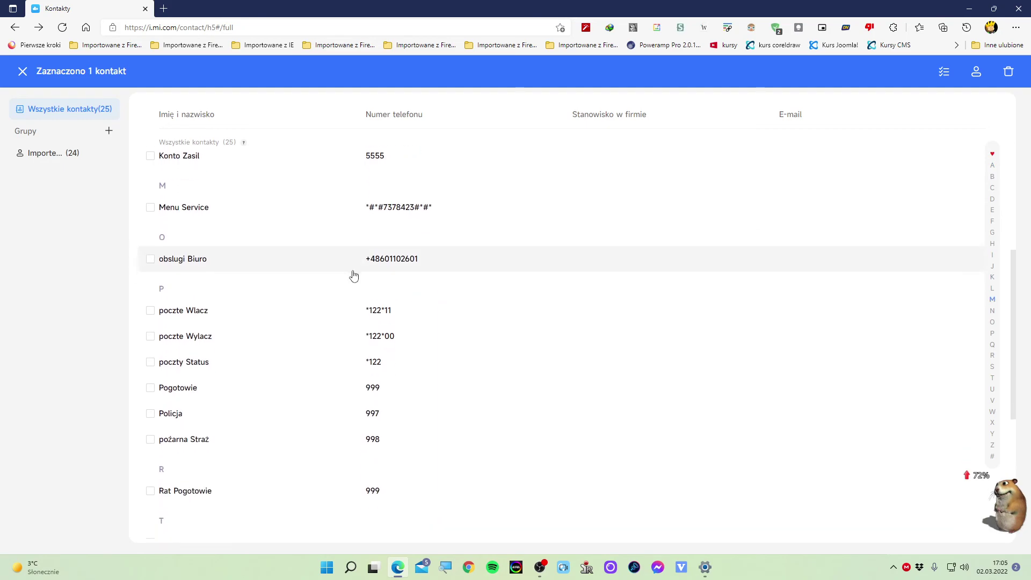
pyautogui.click(352, 275)
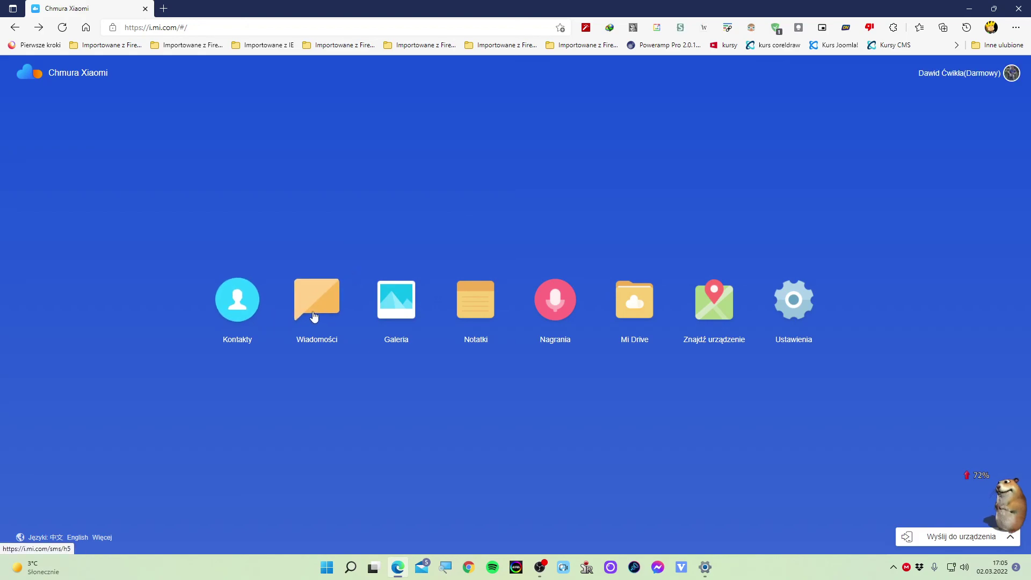
# - Open the synced text messages, then go back to the services dashboard
pyautogui.click(326, 307)
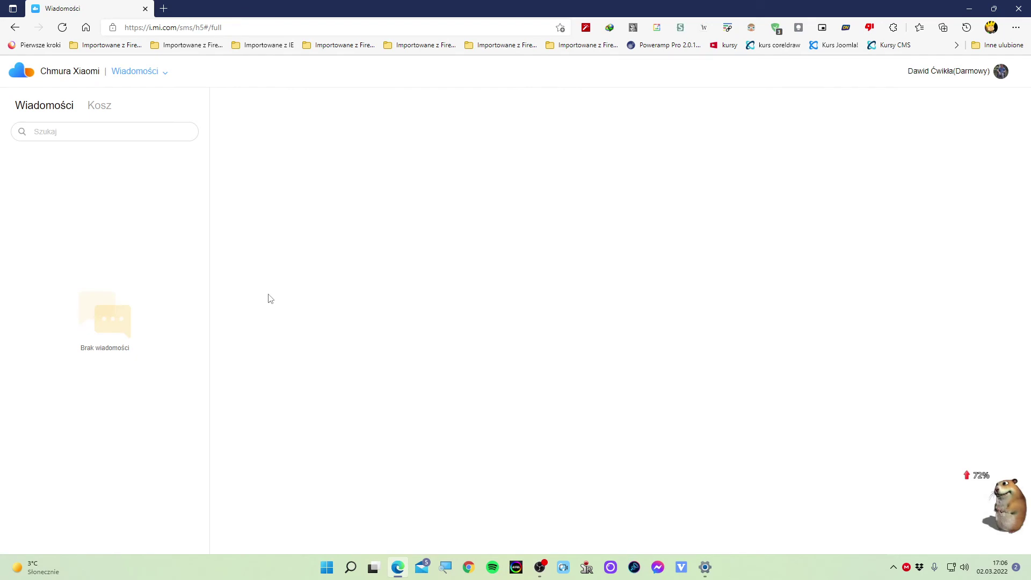
pyautogui.hotkey('alt', 'Left')
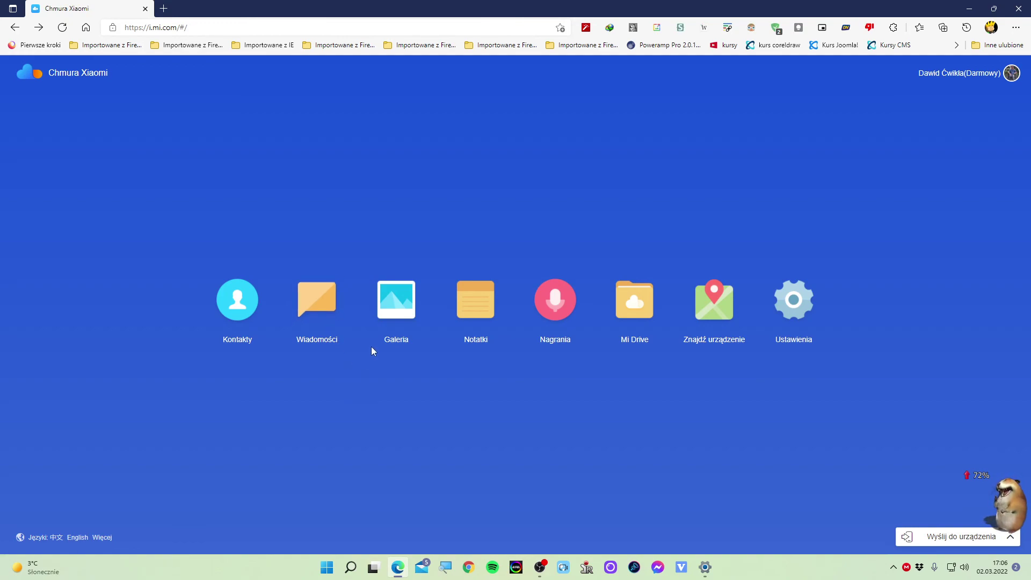
# - Open the empty Galeria and start Prześlij zdjęcia to upload photos
pyautogui.click(408, 314)
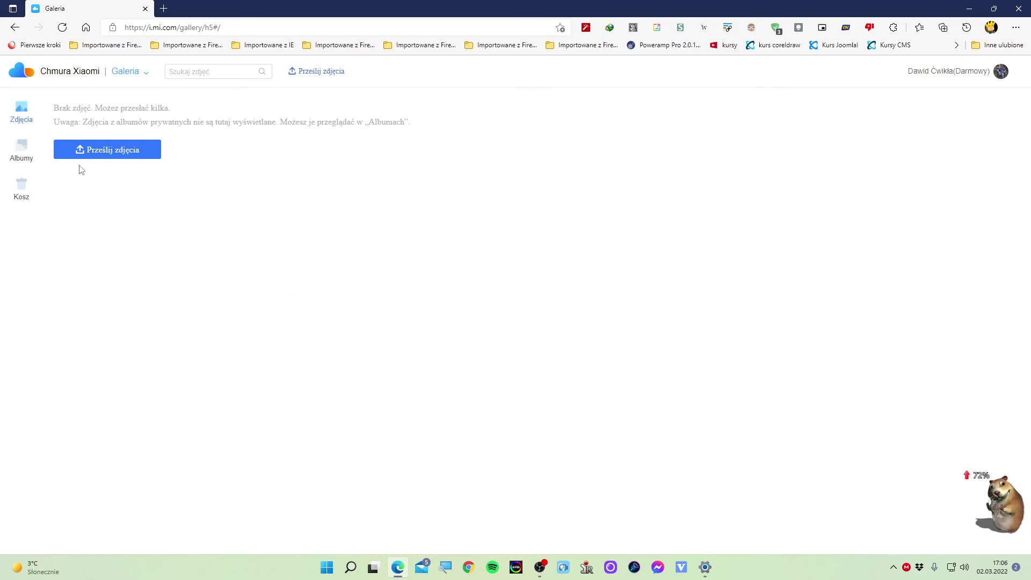
pyautogui.click(105, 149)
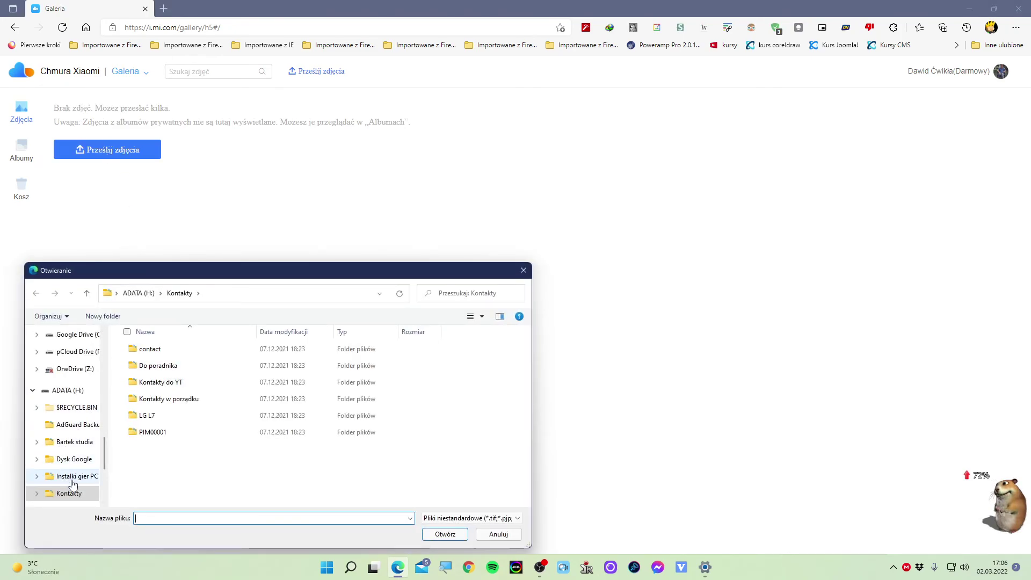
pyautogui.scroll(-3, 84, 442)
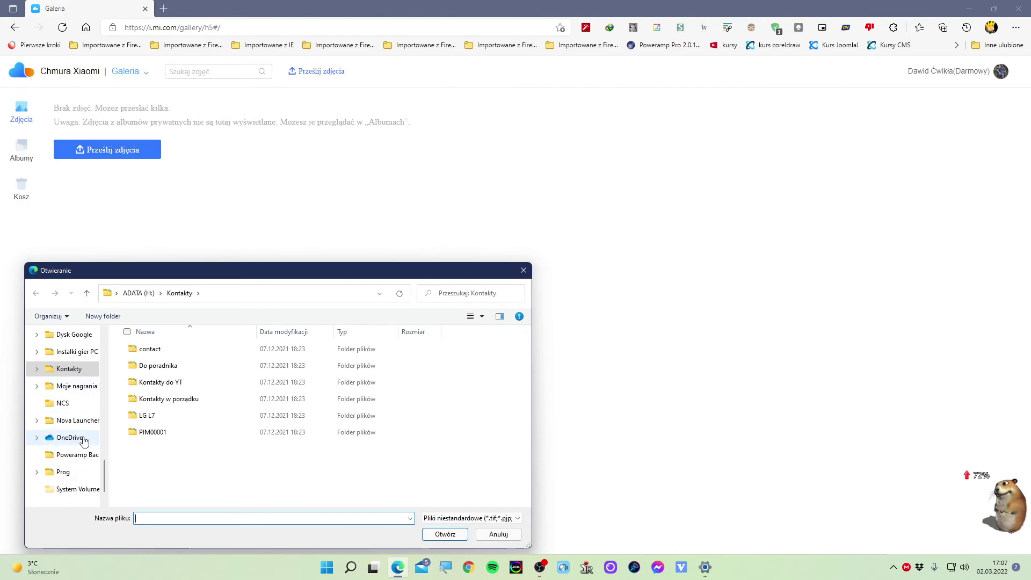
pyautogui.scroll(1, 84, 441)
pyautogui.scroll(3, 84, 440)
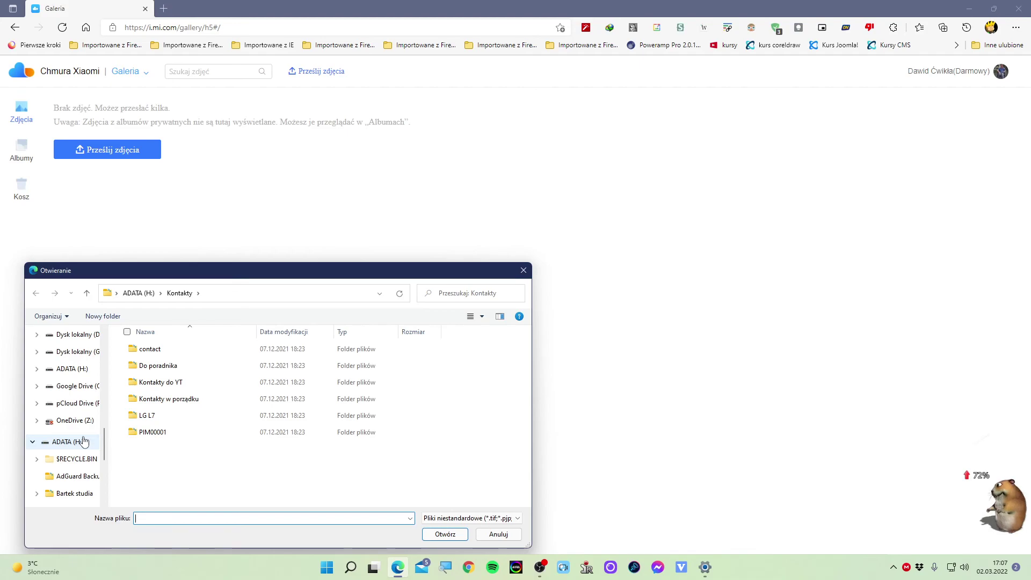
# - Browse the upload dialog to Dysk lokalny (D:) > tapety > Windows XP
pyautogui.click(84, 441)
pyautogui.scroll(1, 81, 440)
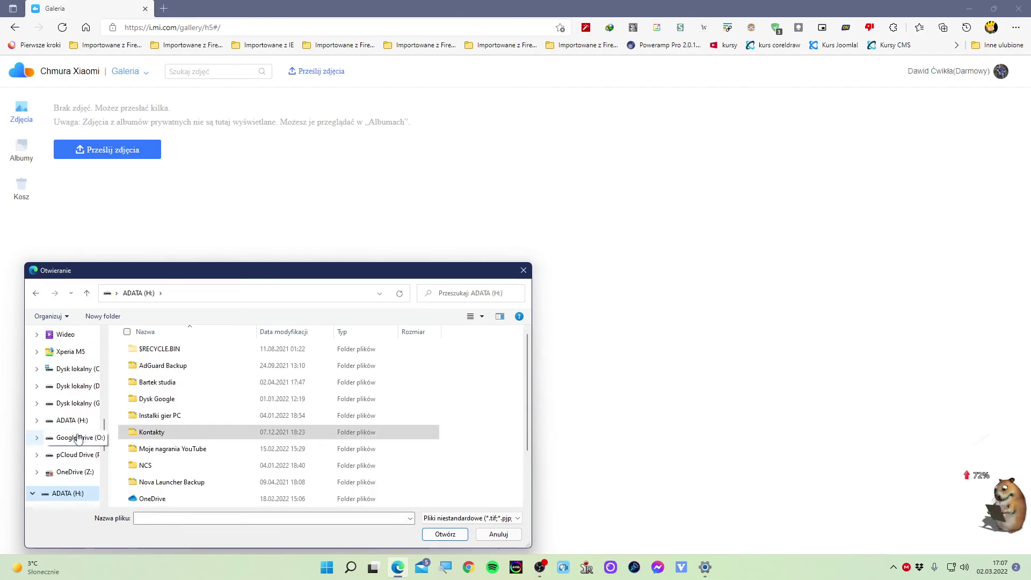
pyautogui.scroll(-2, 157, 429)
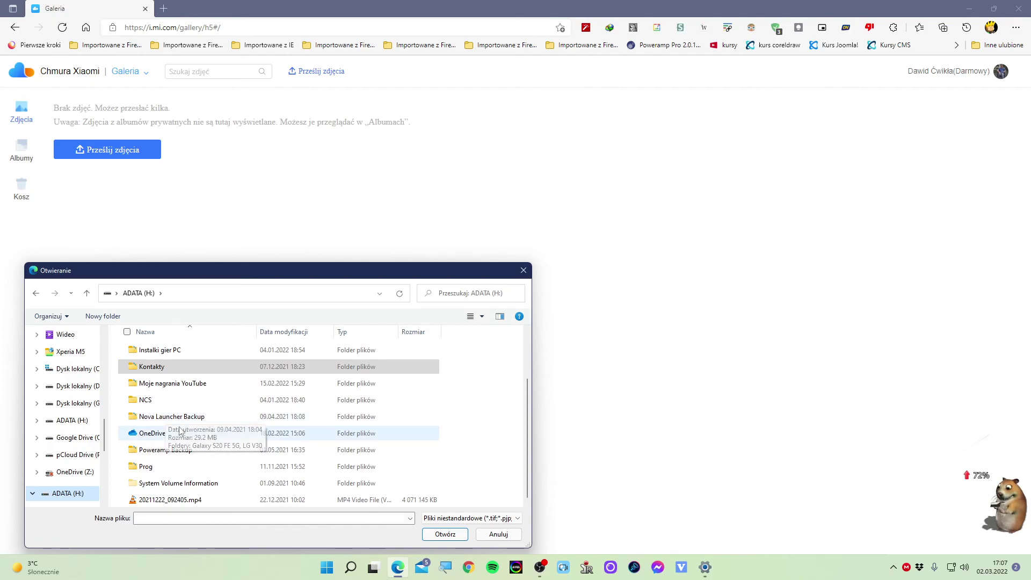
pyautogui.scroll(2, 179, 450)
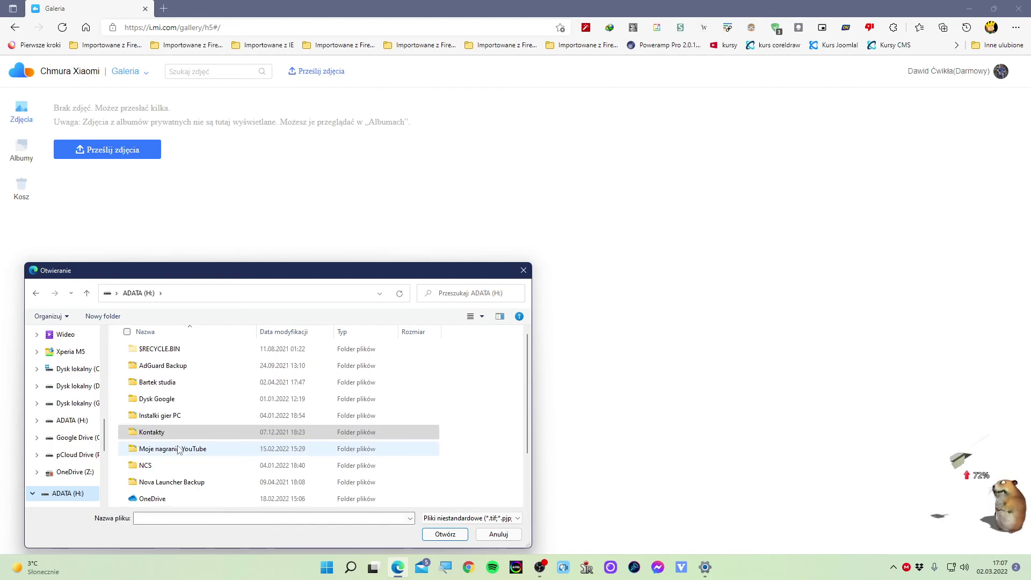
pyautogui.scroll(-1, 175, 446)
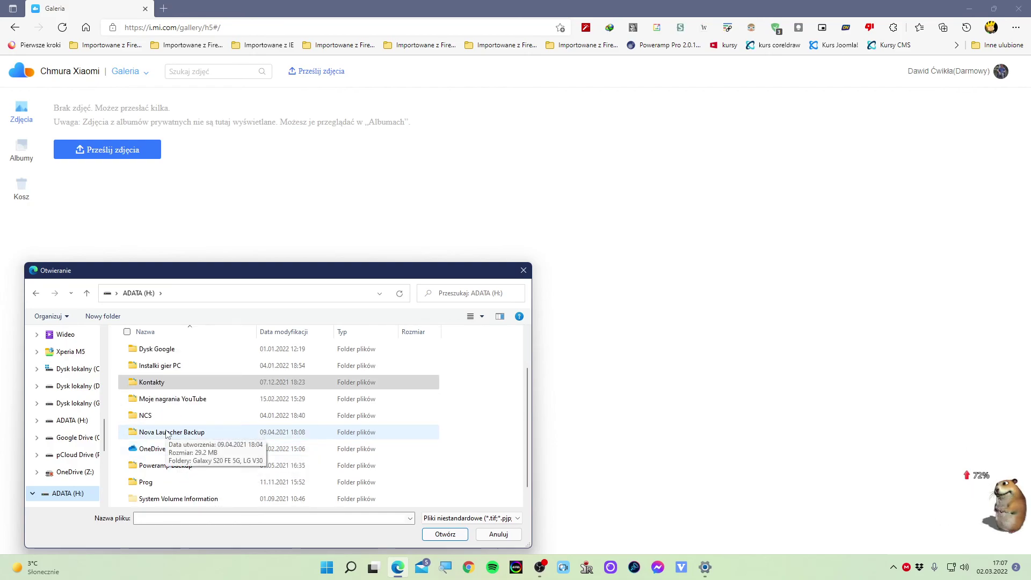
pyautogui.scroll(-1, 134, 451)
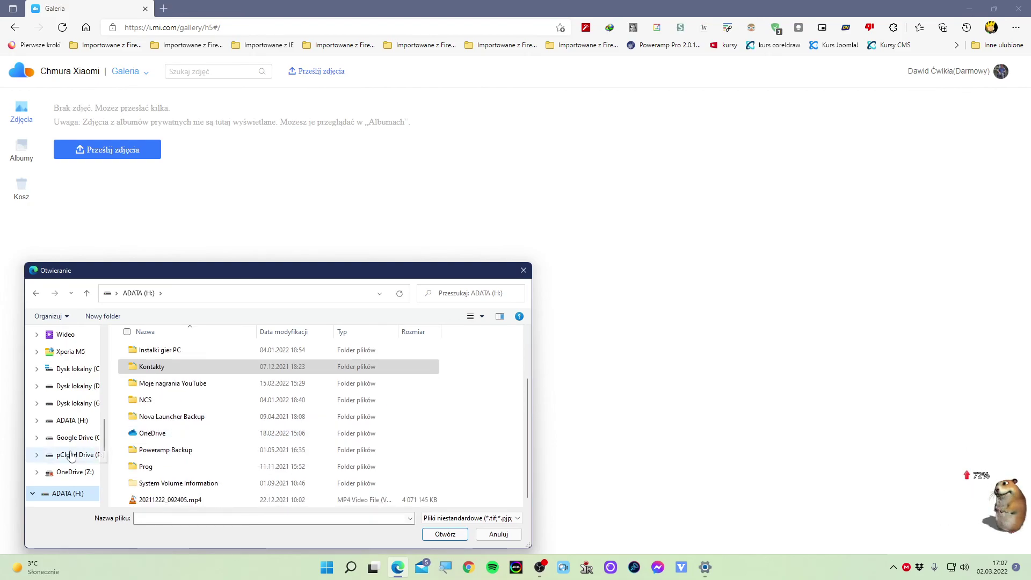
pyautogui.click(60, 391)
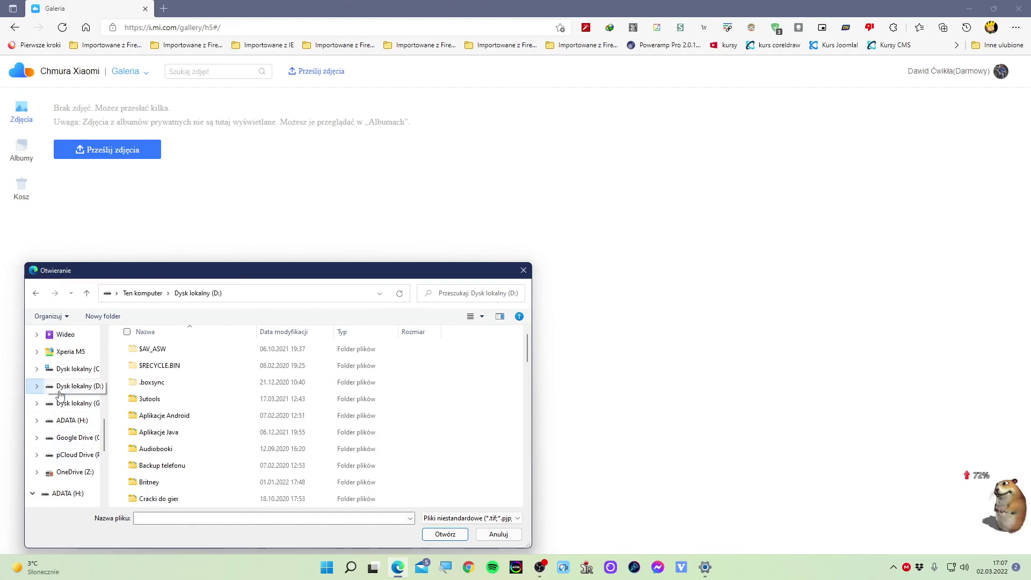
pyautogui.scroll(-10, 185, 438)
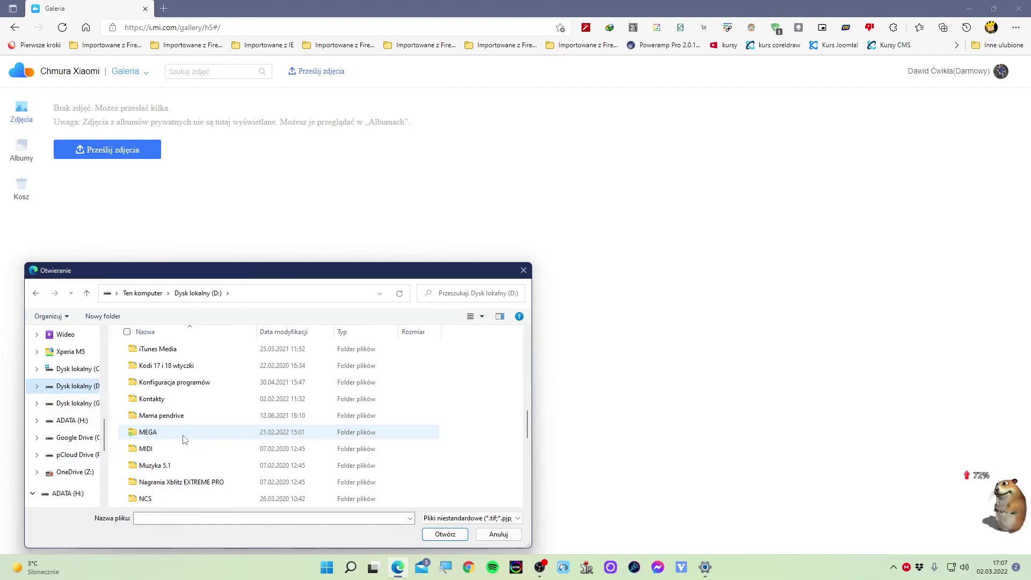
pyautogui.scroll(-4, 184, 439)
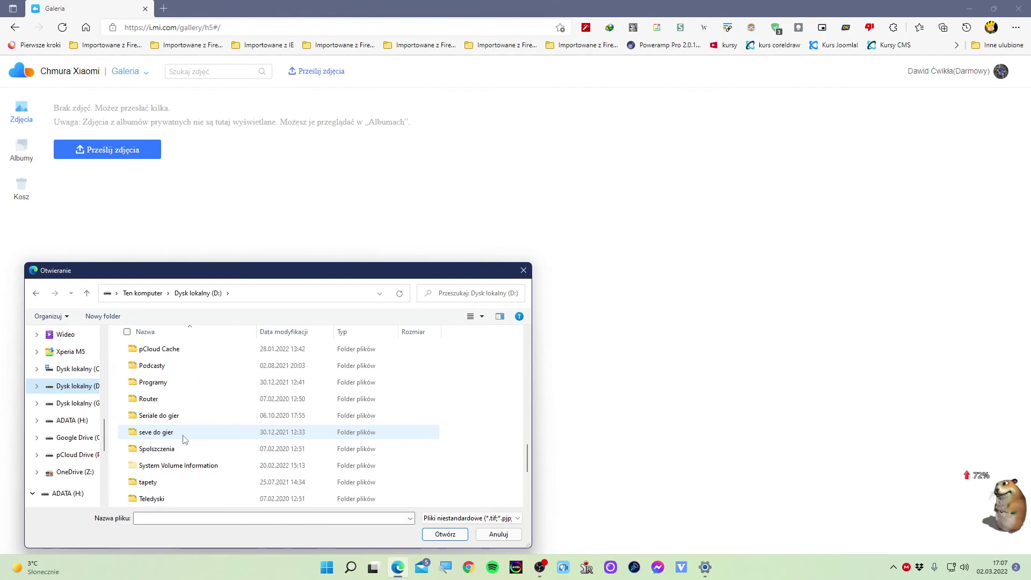
pyautogui.doubleClick(161, 484)
pyautogui.scroll(-5, 163, 487)
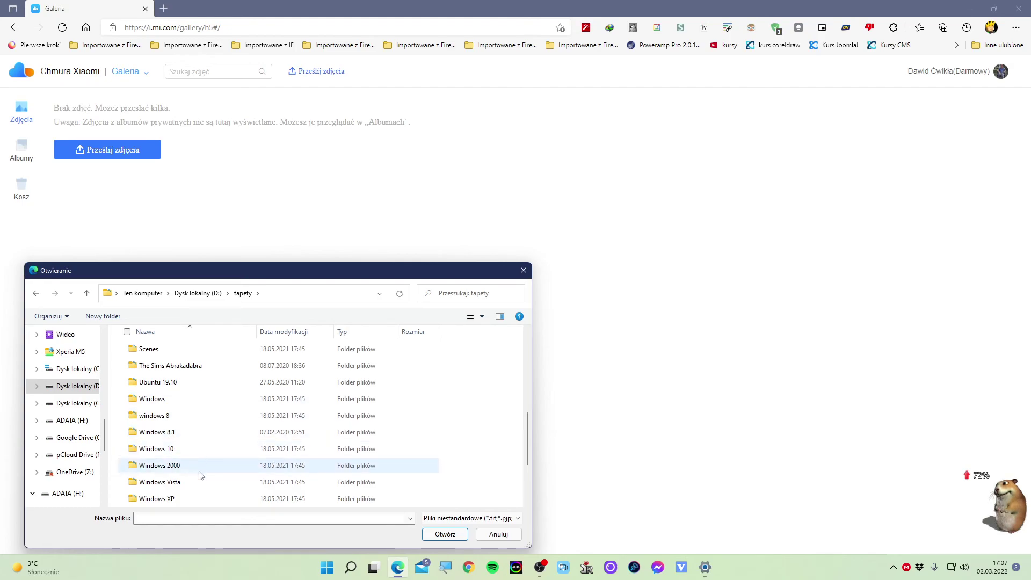
pyautogui.doubleClick(199, 498)
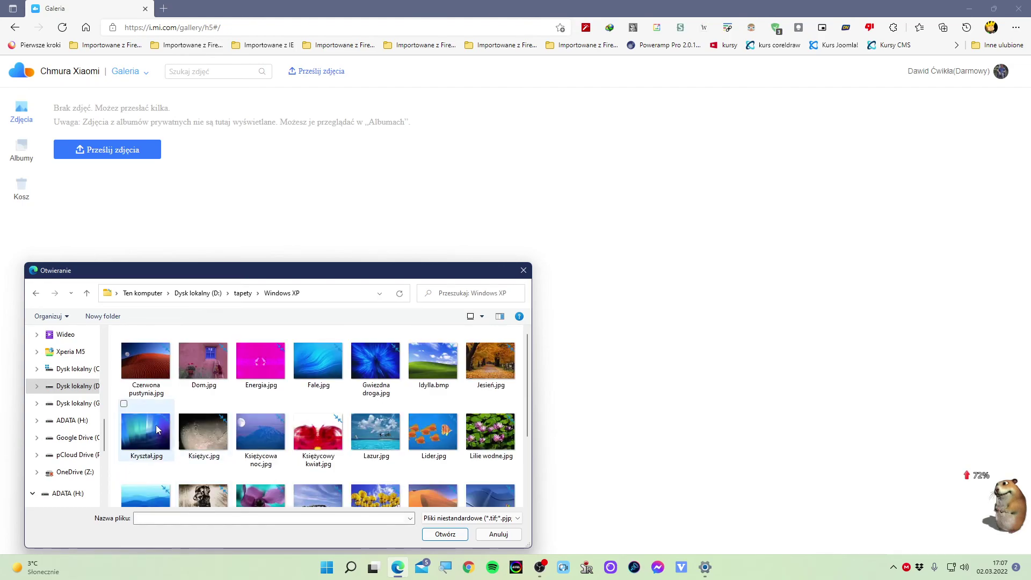
# - Select all the Windows XP folder wallpapers and confirm them for upload with Otwórz
pyautogui.click(146, 377)
pyautogui.hotkey('ctrl', 'a')
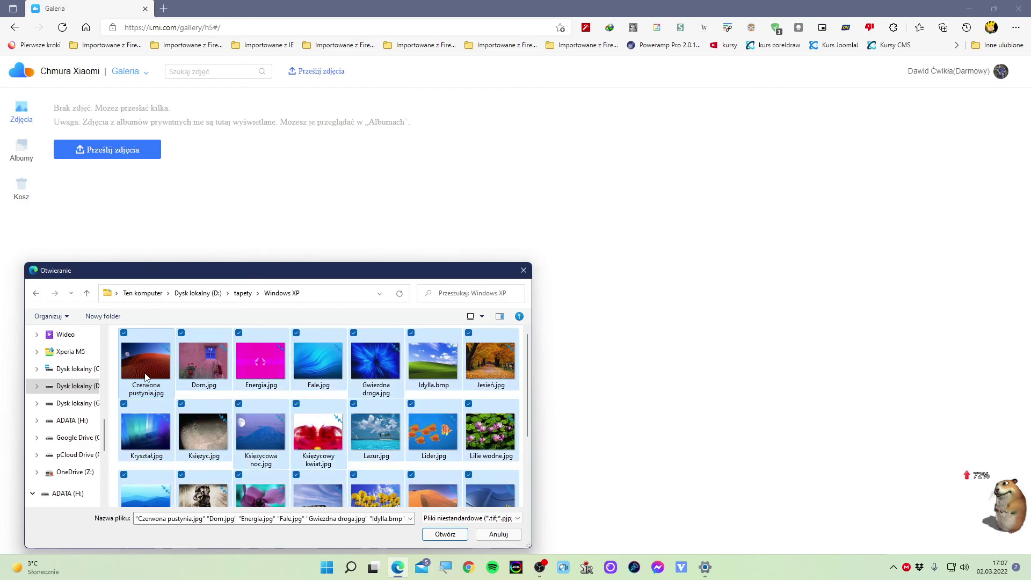
pyautogui.click(463, 532)
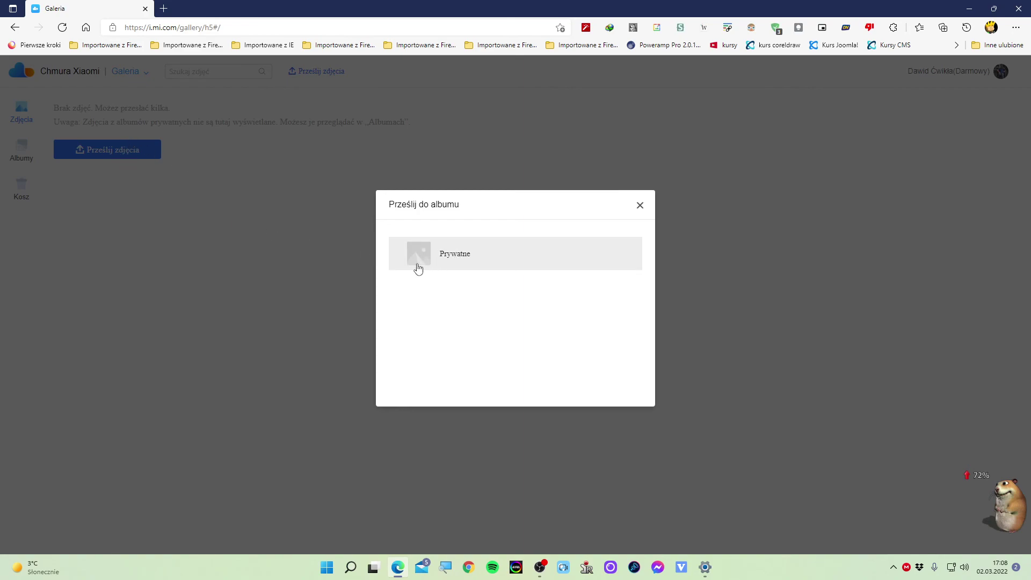
# - Send the wallpapers to the Prywatne album and close the ChomikBox file-adding window
pyautogui.click(457, 262)
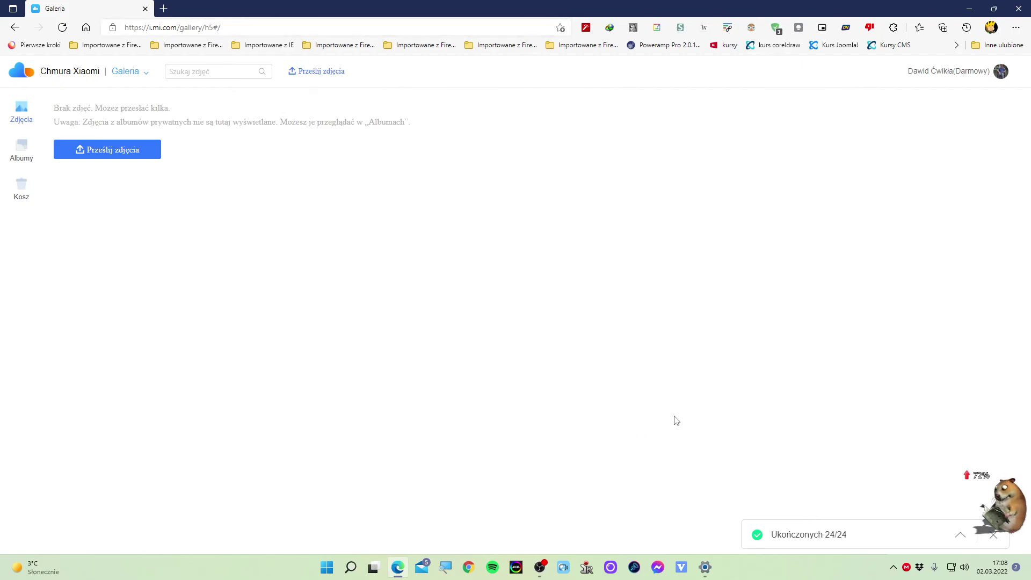
pyautogui.click(1009, 513)
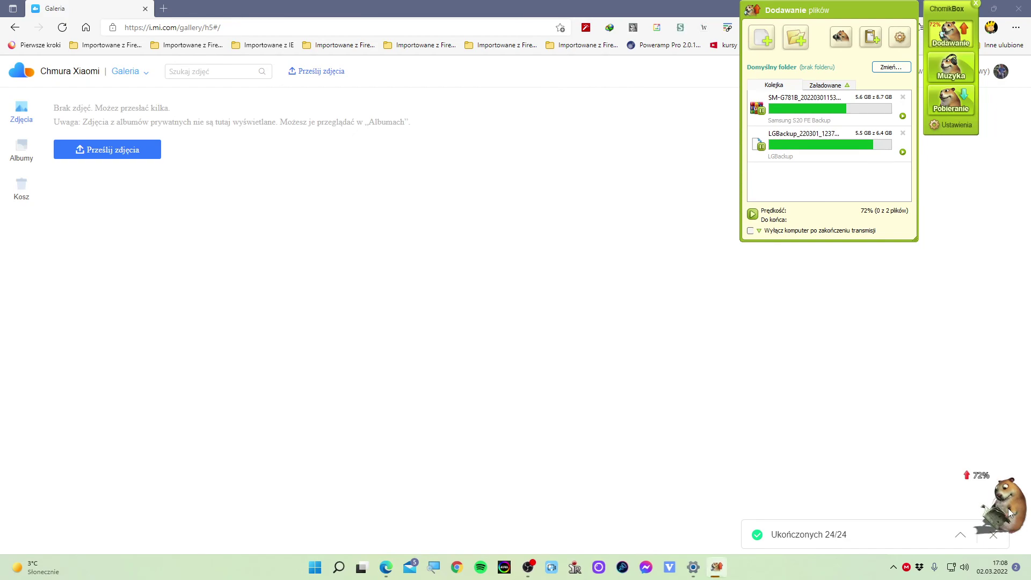
pyautogui.click(1009, 513)
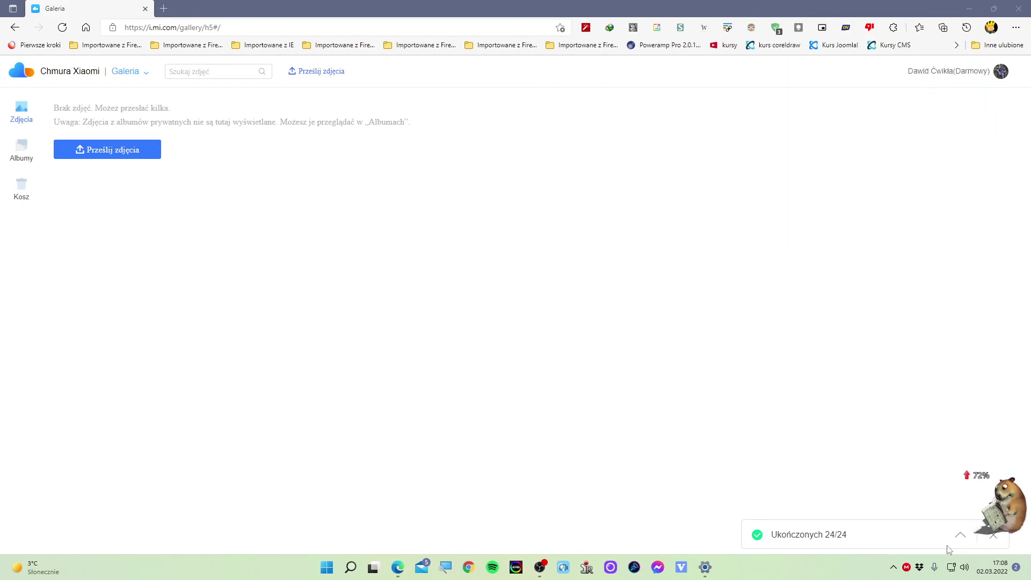
# - Verify all 24 uploads under Ukończono (24), then reload the gallery with Odśwież
pyautogui.click(961, 536)
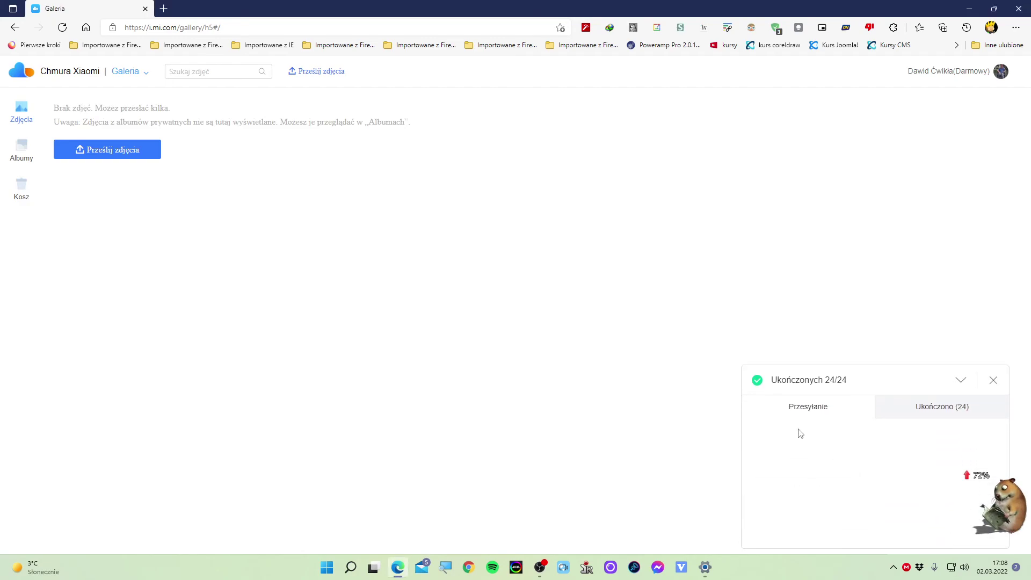
pyautogui.click(917, 408)
pyautogui.scroll(-5, 901, 448)
pyautogui.scroll(-3, 901, 448)
pyautogui.scroll(8, 901, 448)
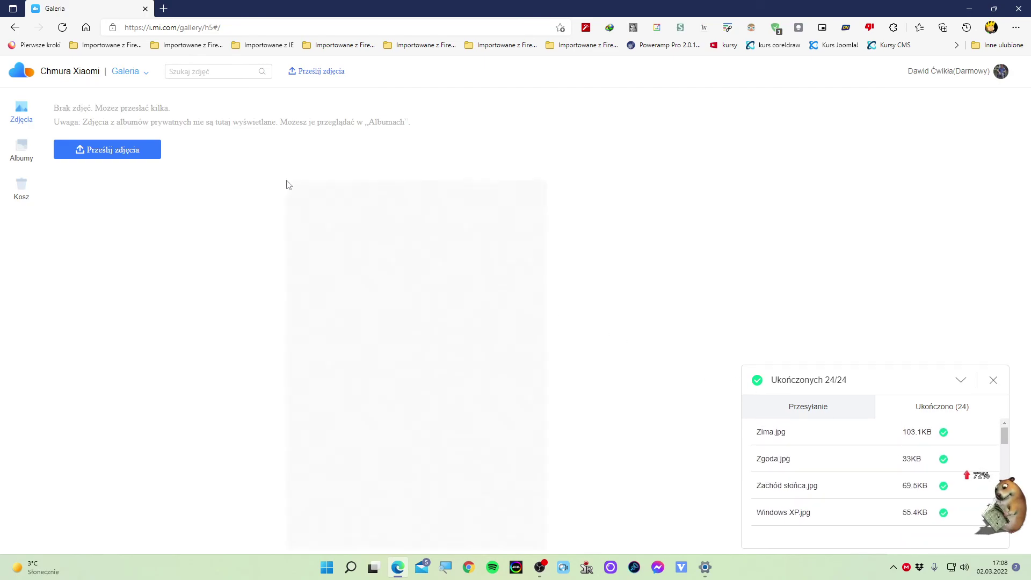
pyautogui.rightClick(286, 182)
pyautogui.click(299, 223)
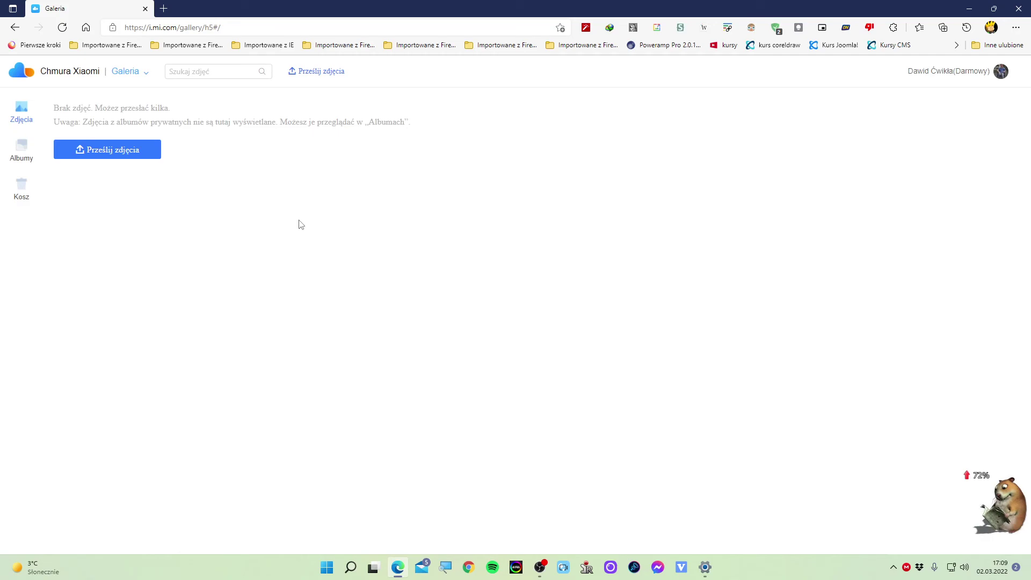
# - Open the Prywatne album from Albumy and handle the account ID on the Xiaomi sign-in page
pyautogui.click(20, 148)
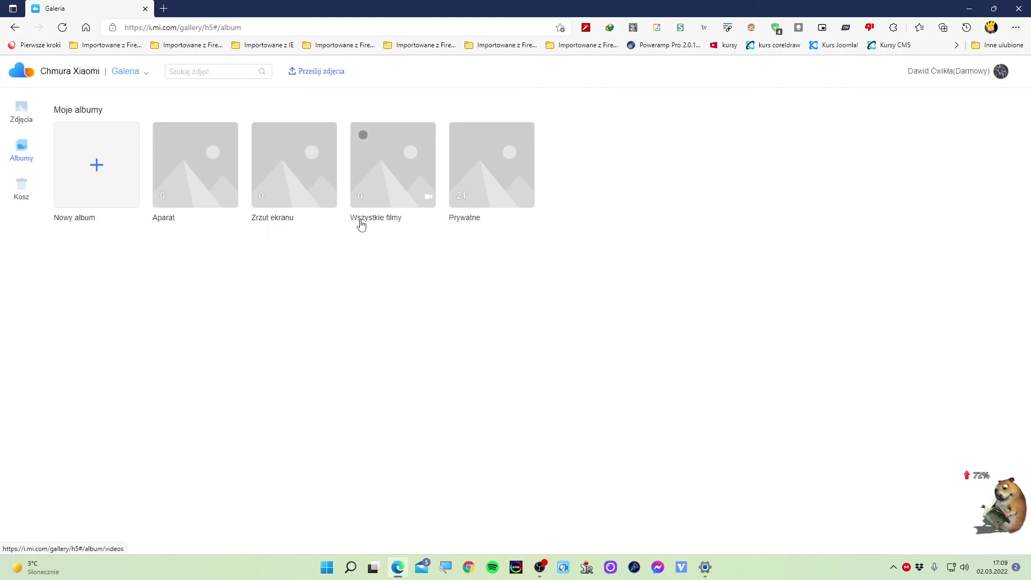
pyautogui.click(463, 197)
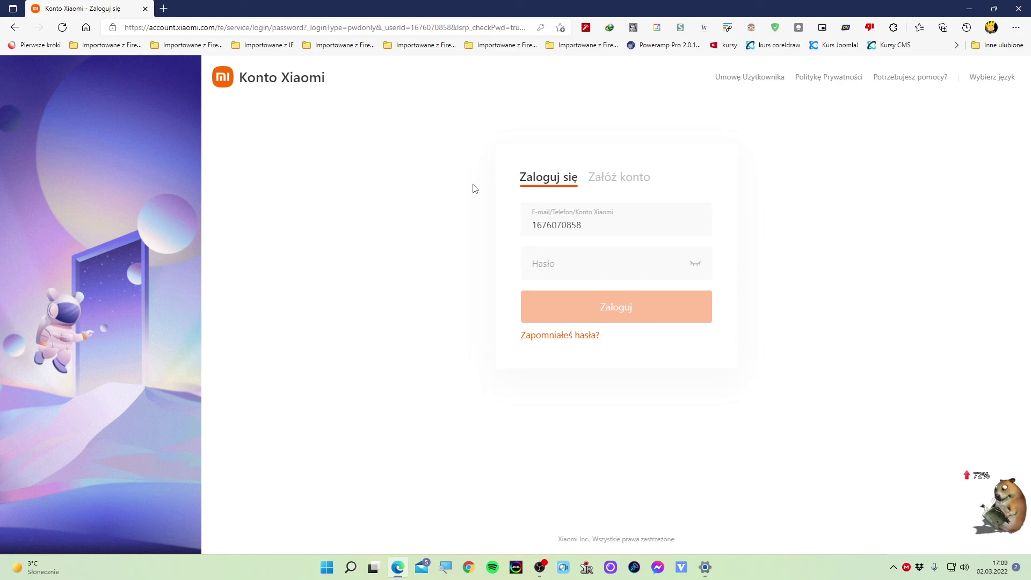
pyautogui.moveTo(603, 225); pyautogui.dragTo(526, 222)
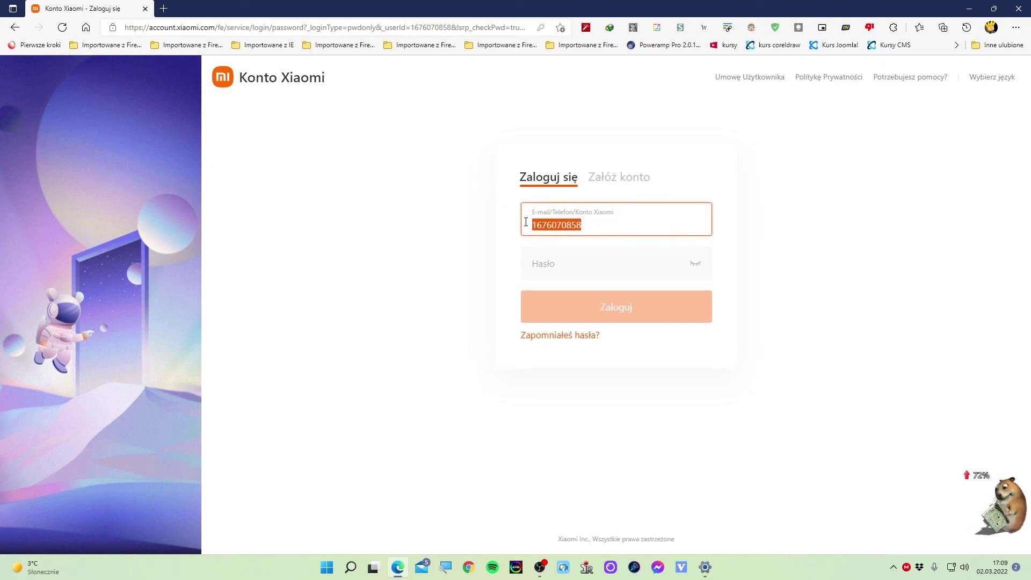
pyautogui.click(535, 229)
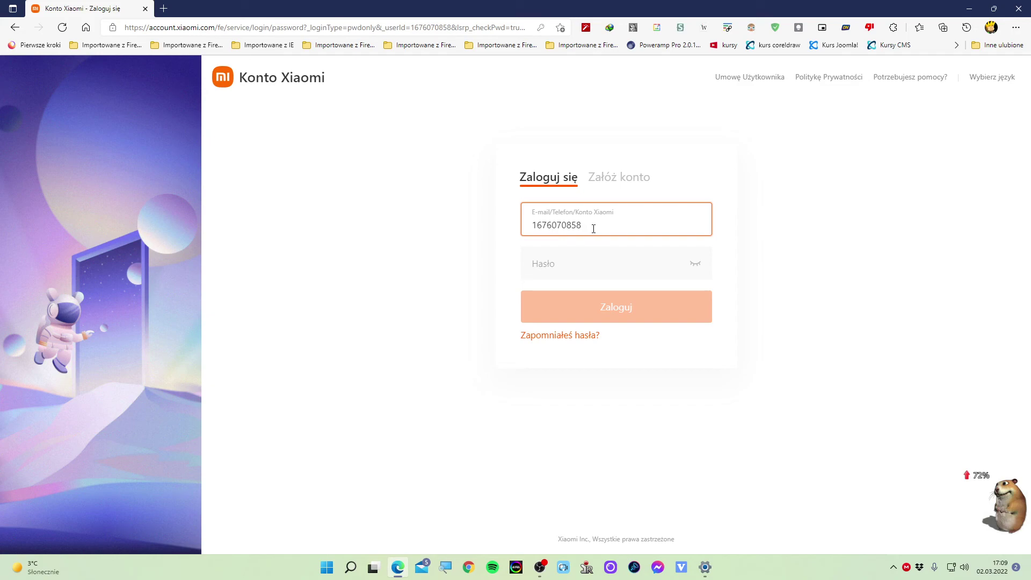
pyautogui.moveTo(593, 228); pyautogui.dragTo(485, 226)
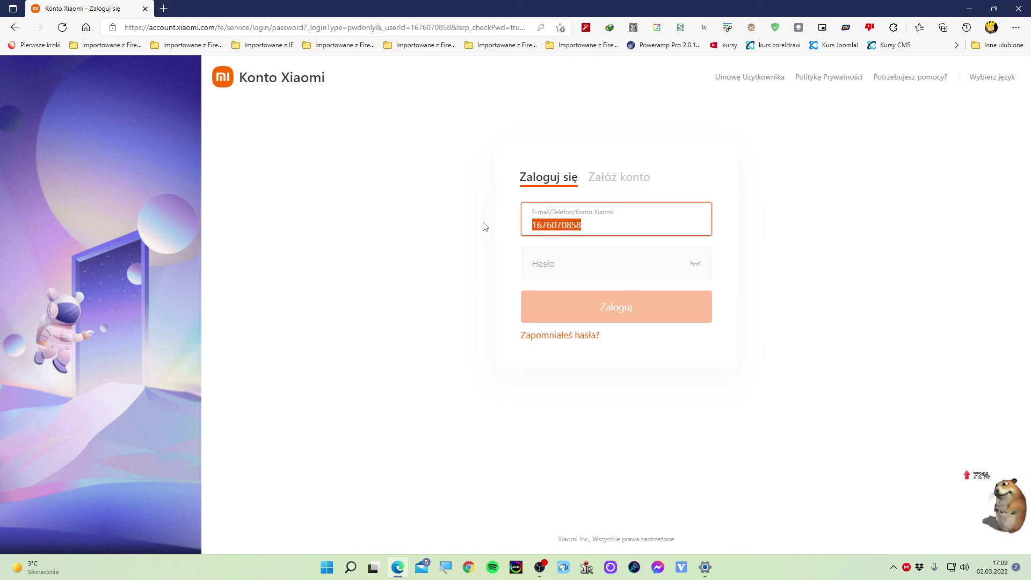
pyautogui.click(485, 226)
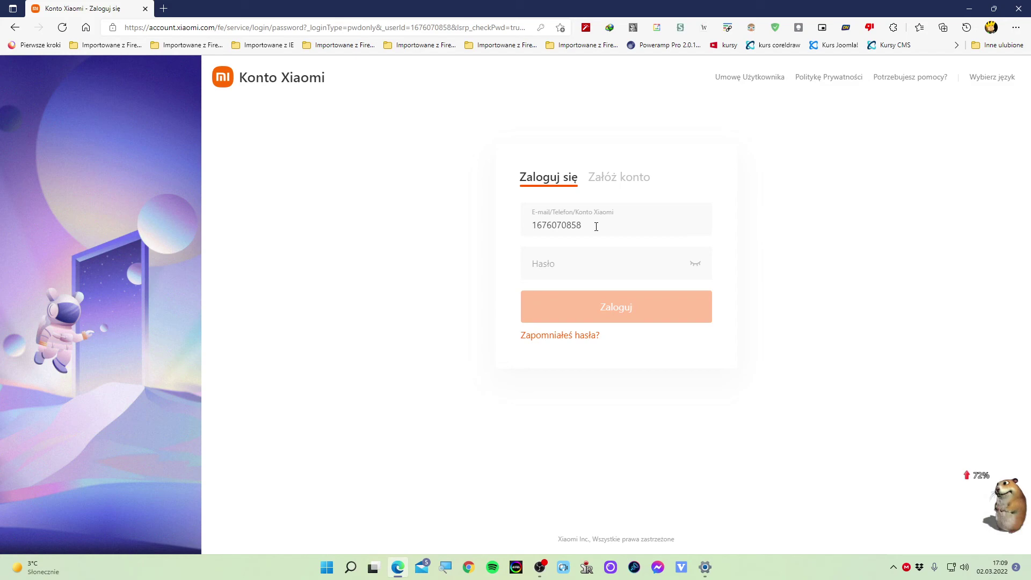
pyautogui.moveTo(596, 226); pyautogui.dragTo(512, 213)
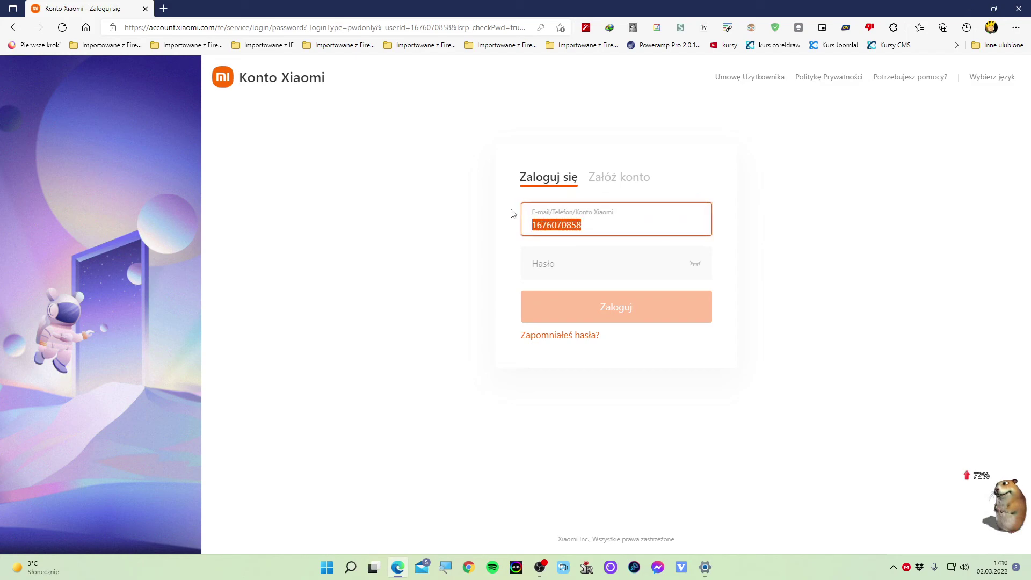
pyautogui.click(539, 567)
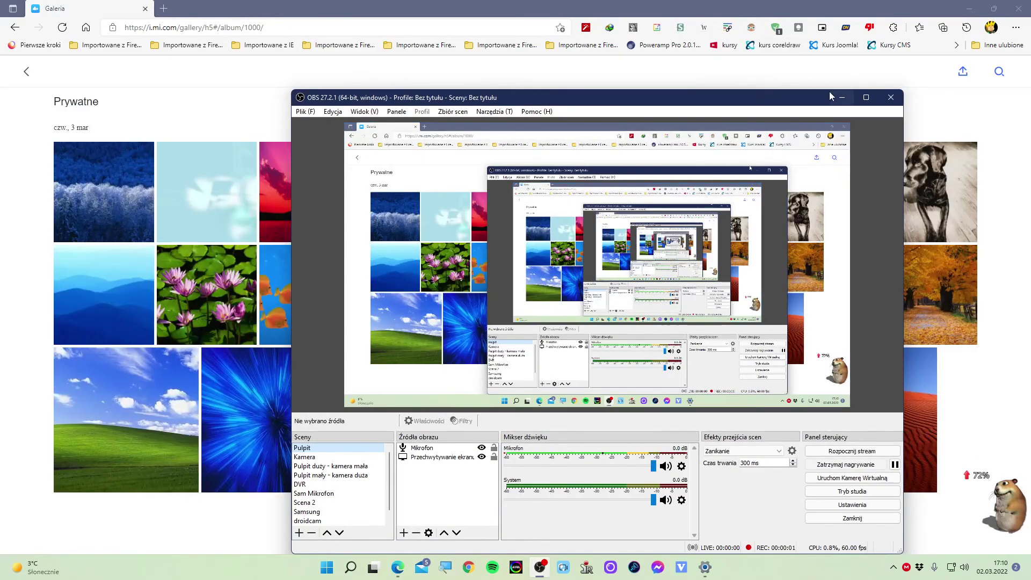
pyautogui.click(842, 97)
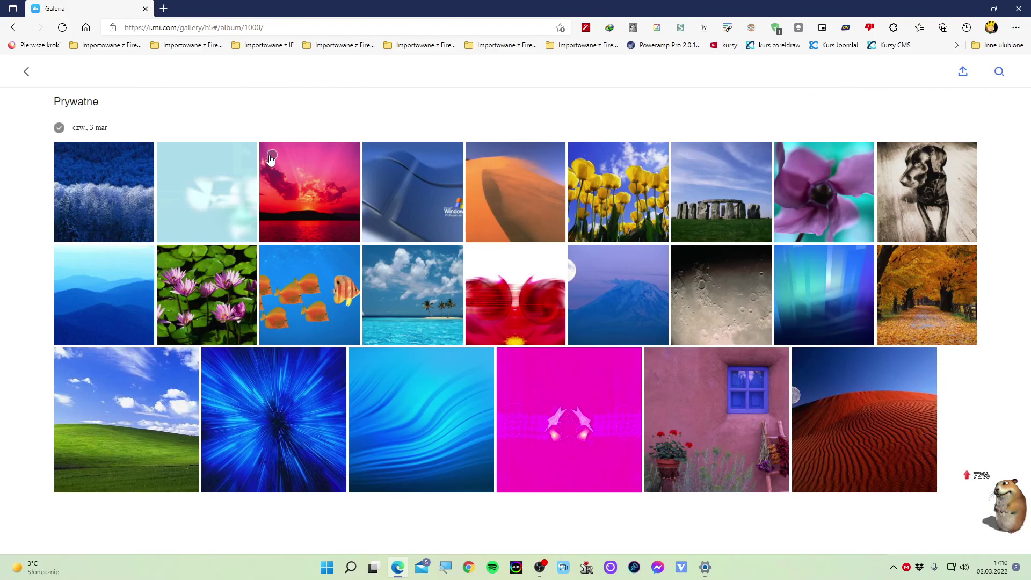
pyautogui.click(26, 73)
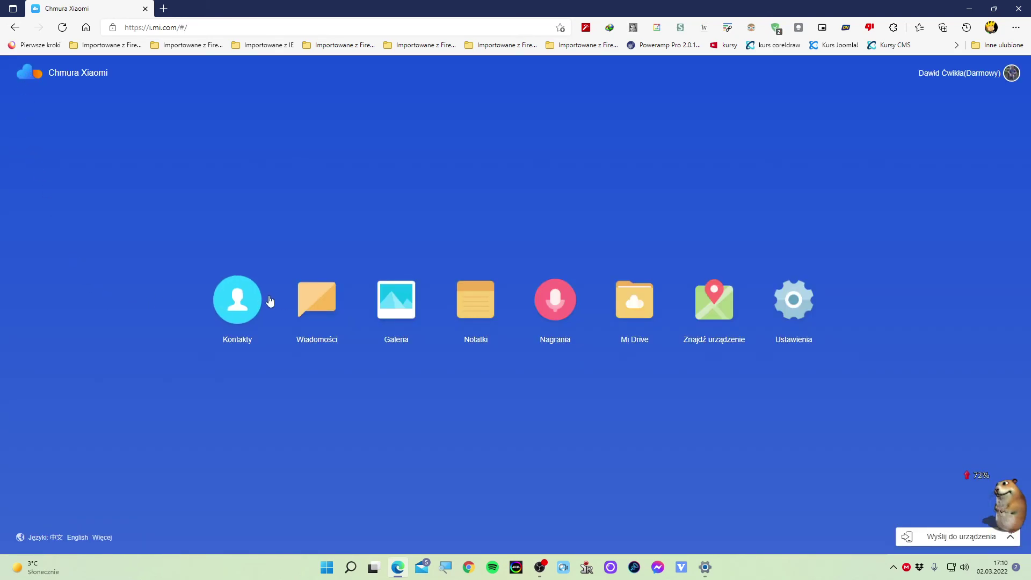
pyautogui.click(396, 317)
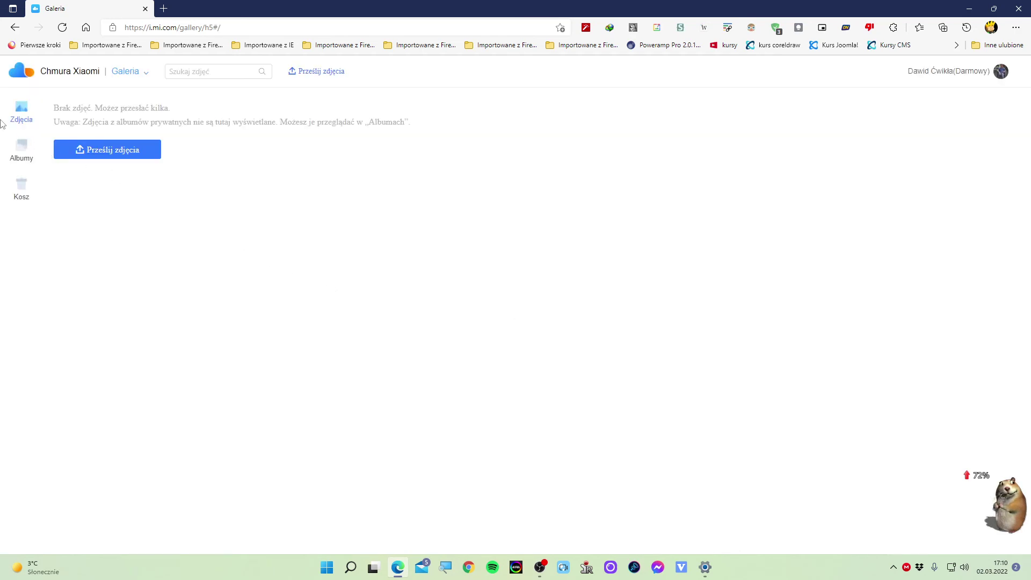
pyautogui.click(24, 155)
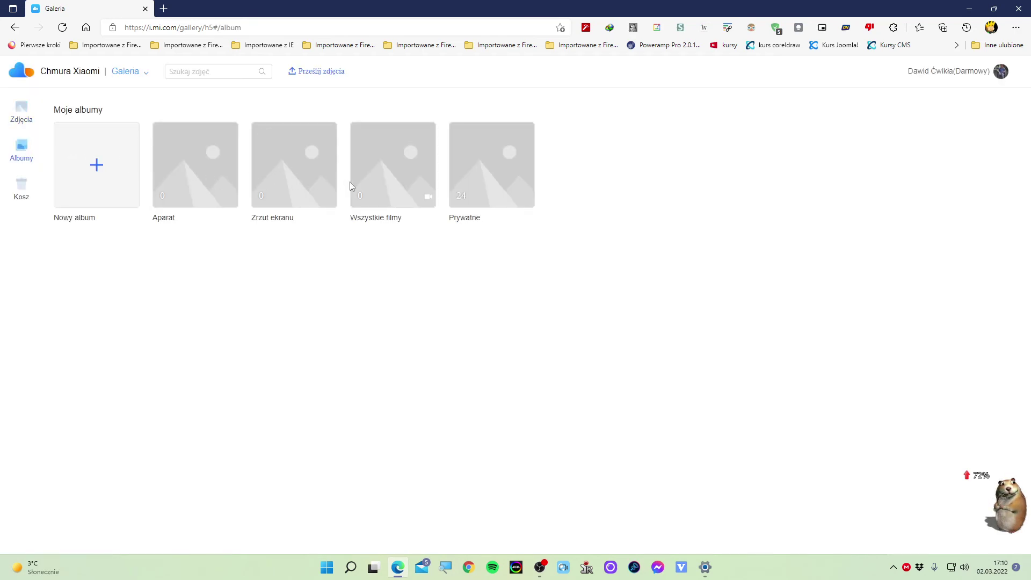
pyautogui.click(483, 182)
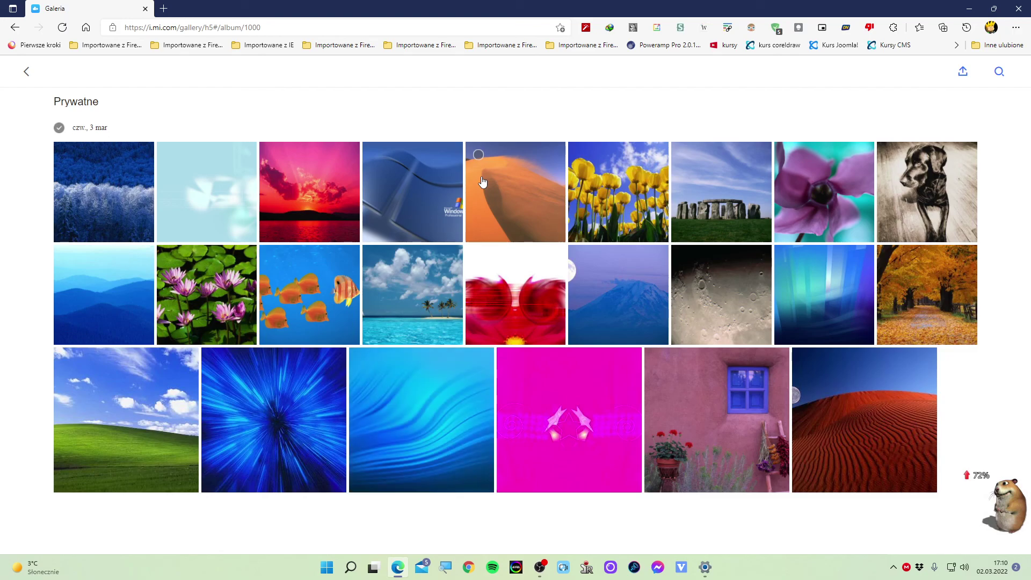
pyautogui.click(115, 189)
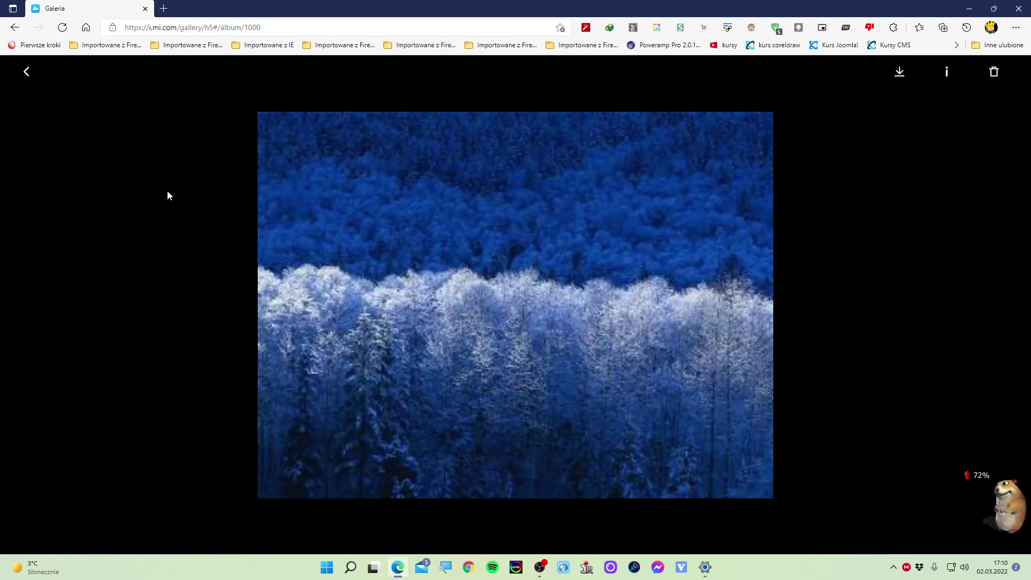
pyautogui.press('Right')
pyautogui.press('Right')
pyautogui.press('Right')
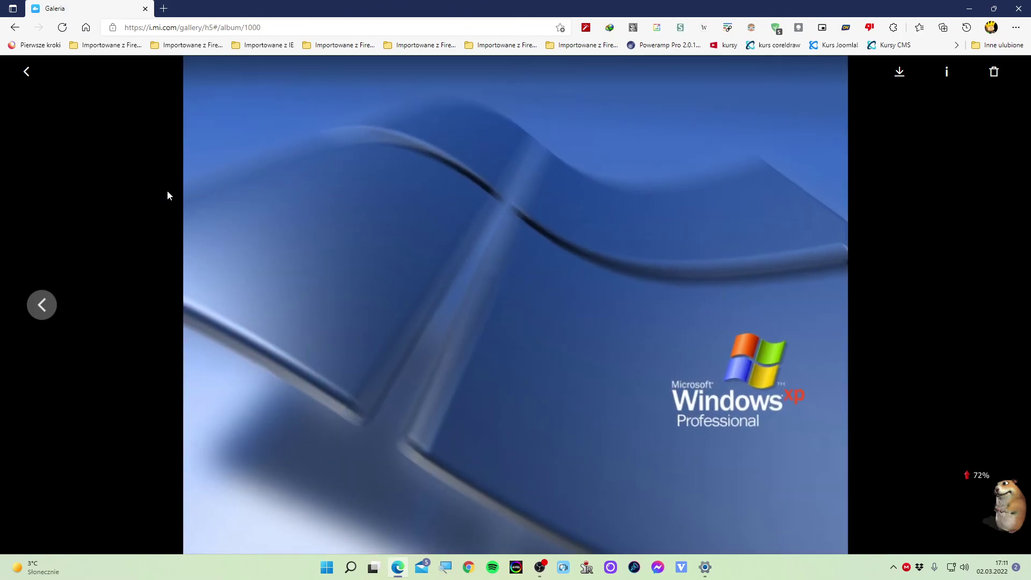
pyautogui.press('Right')
pyautogui.press('Right')
pyautogui.press('Right')
pyautogui.press('Right')
pyautogui.press('Right')
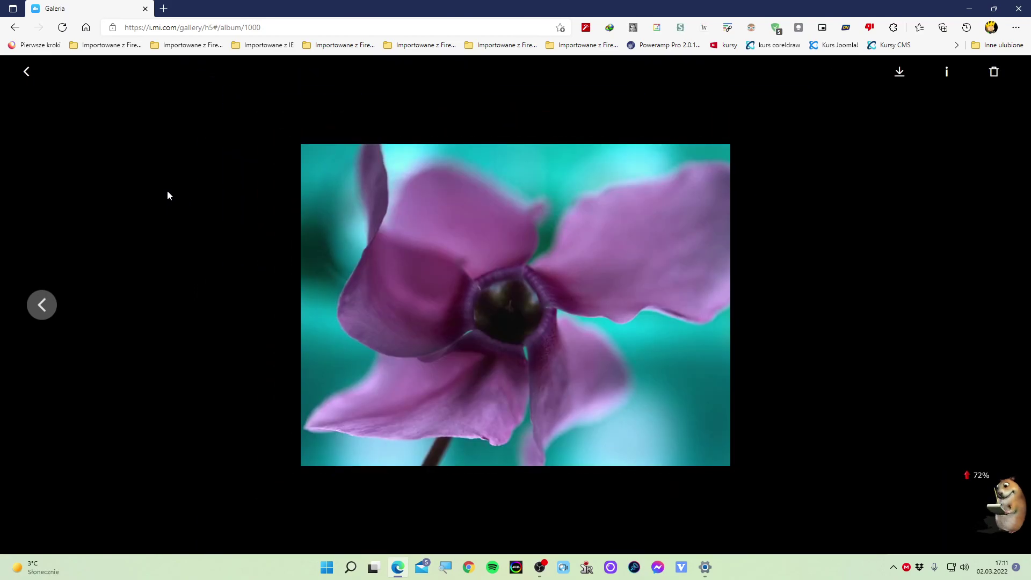
pyautogui.press('Right')
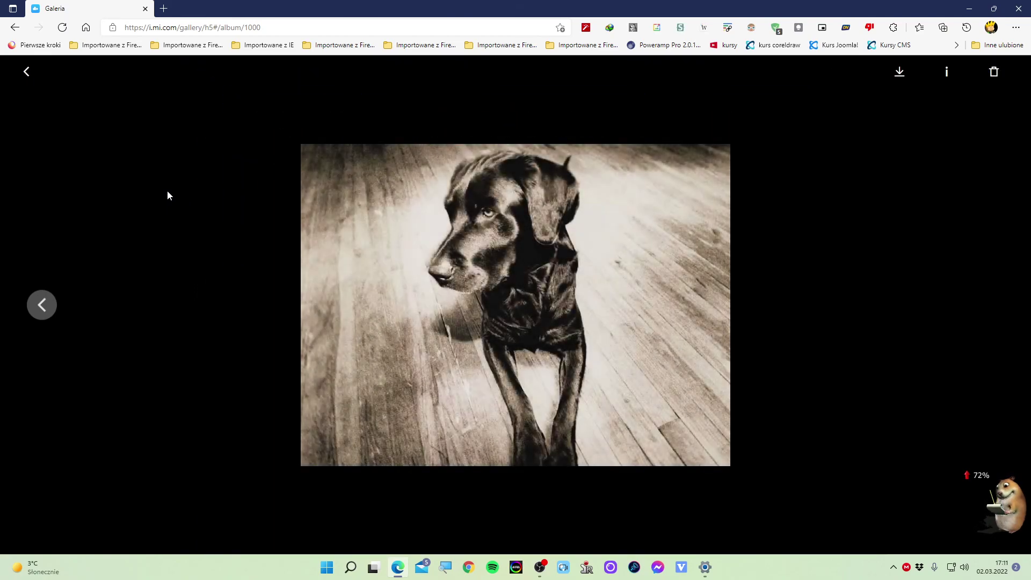
pyautogui.press('Escape')
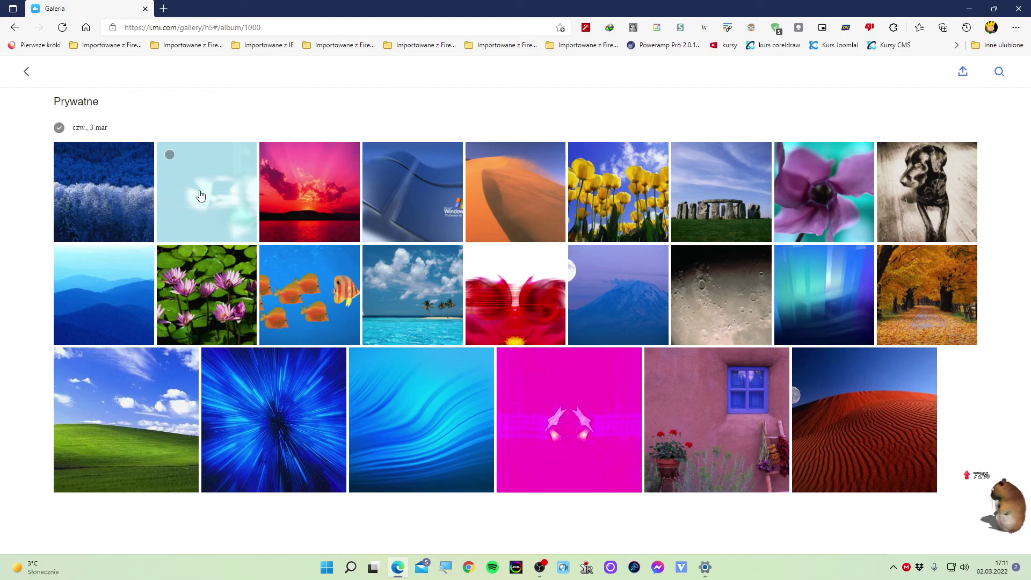
pyautogui.click(138, 295)
pyautogui.press('Right')
pyautogui.press('Right')
pyautogui.press('Right')
pyautogui.press('Right')
pyautogui.press('Right')
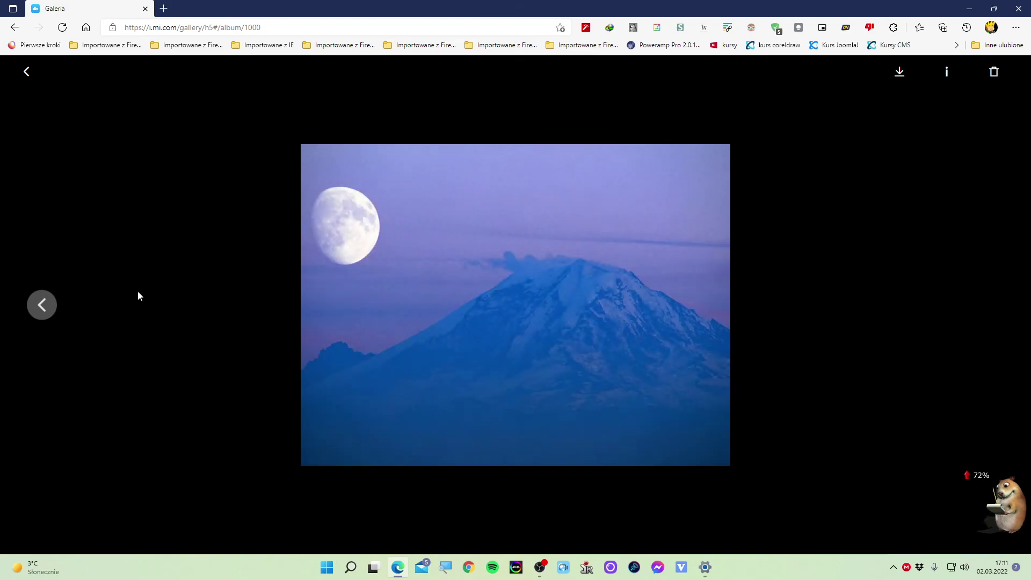
pyautogui.press('Escape')
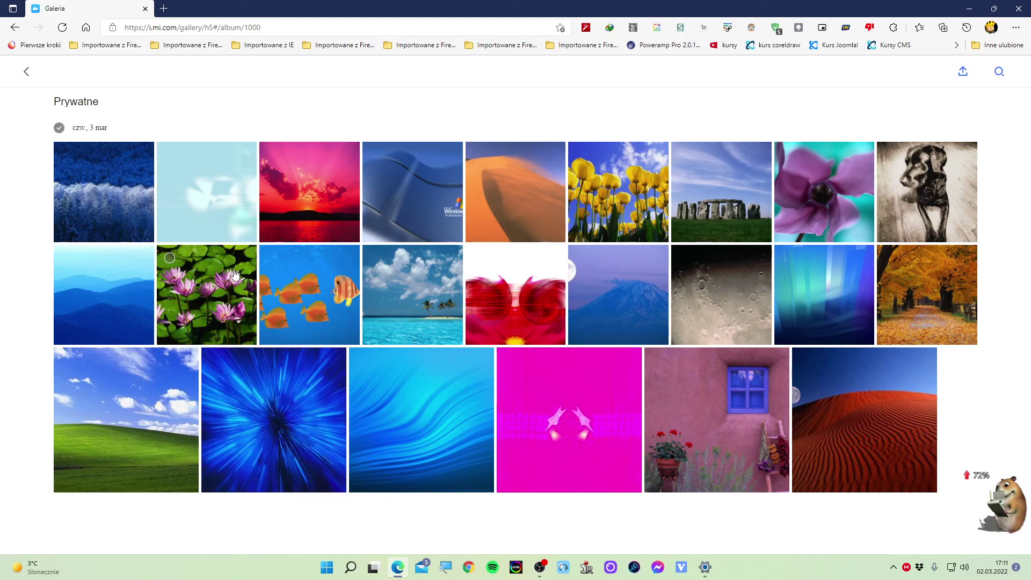
pyautogui.hotkey('alt', 'Left')
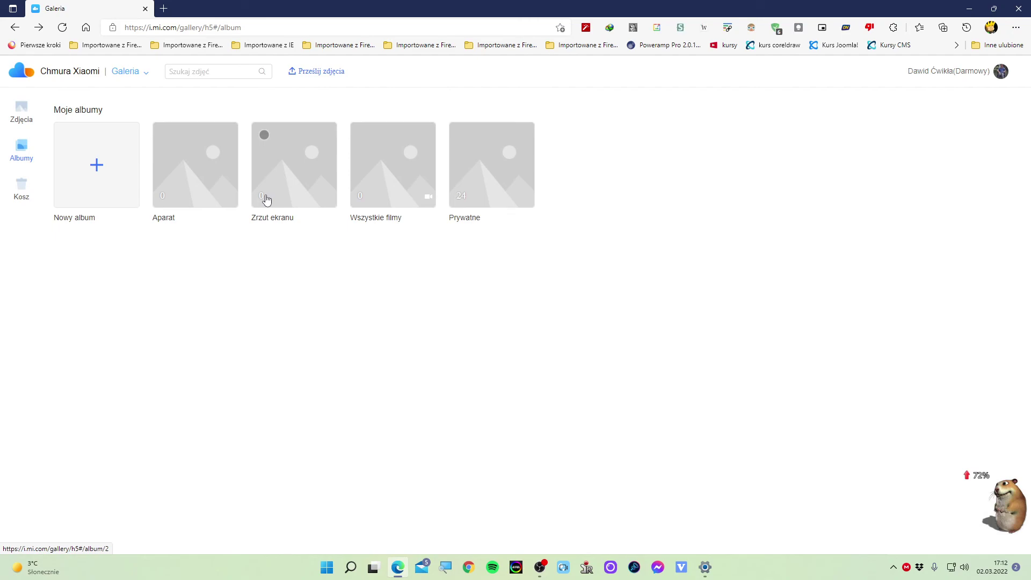
# - Open the Wszystkie filmy album, see it is empty, and go back twice to Zdjęcia
pyautogui.click(397, 189)
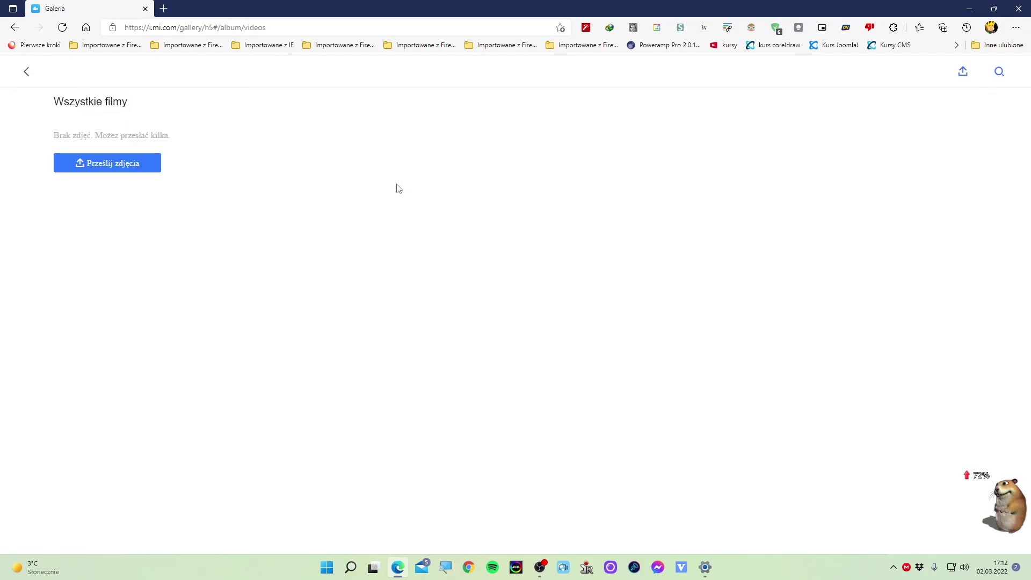
pyautogui.hotkey('alt', 'Left')
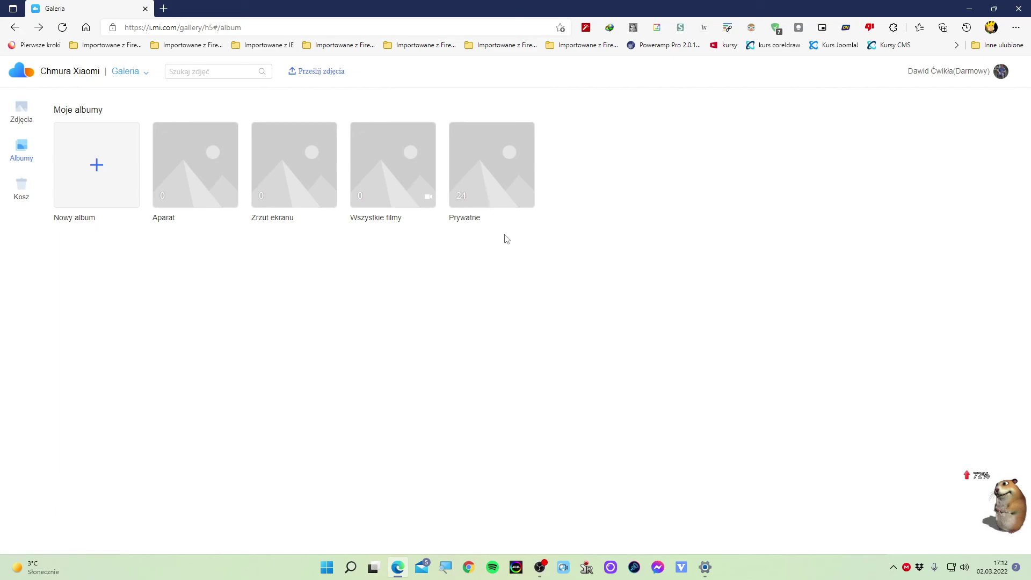
pyautogui.hotkey('alt', 'Left')
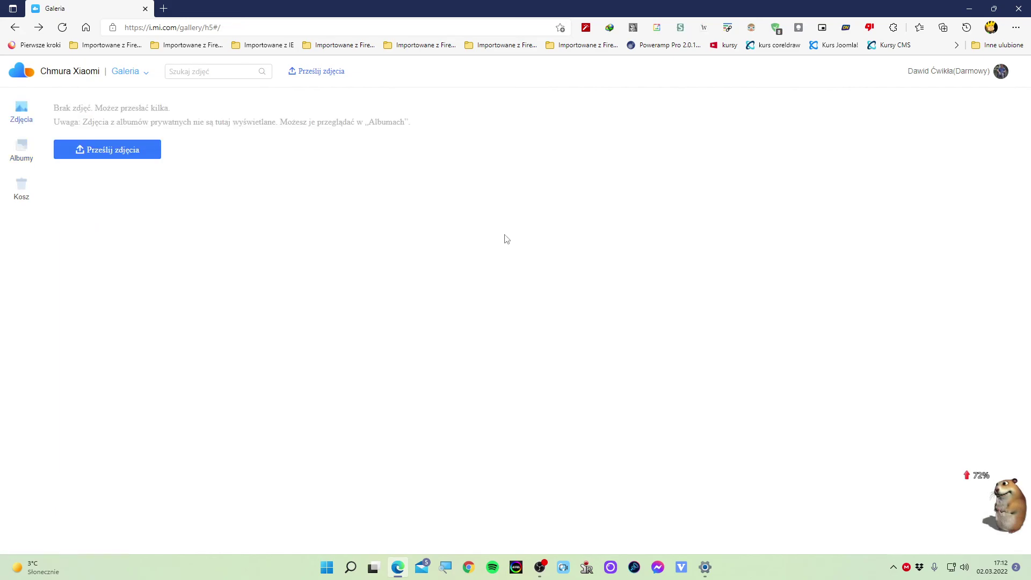
# - Check that the Kosz trash is empty, then return and show the Albumy list
pyautogui.click(23, 187)
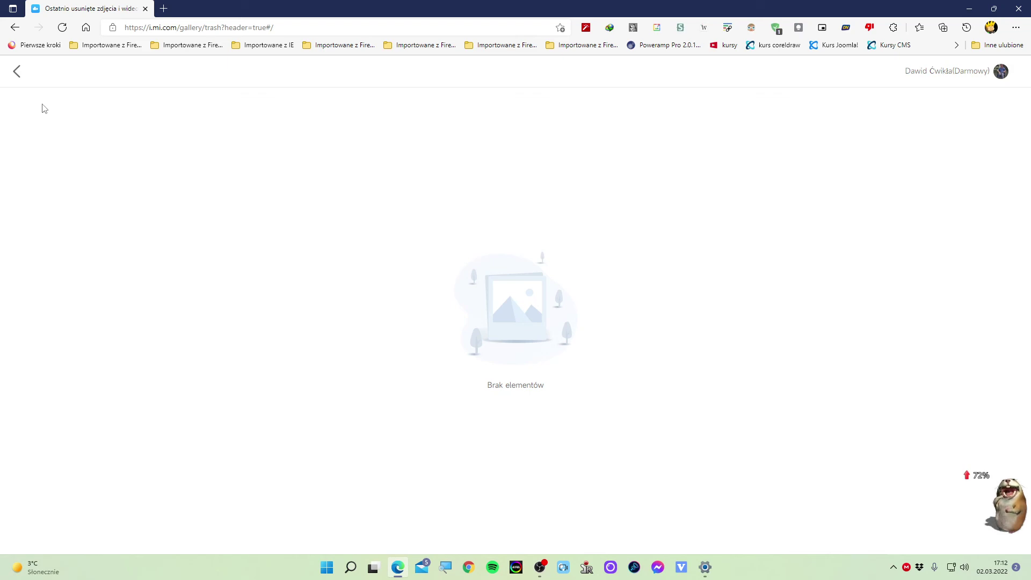
pyautogui.click(15, 73)
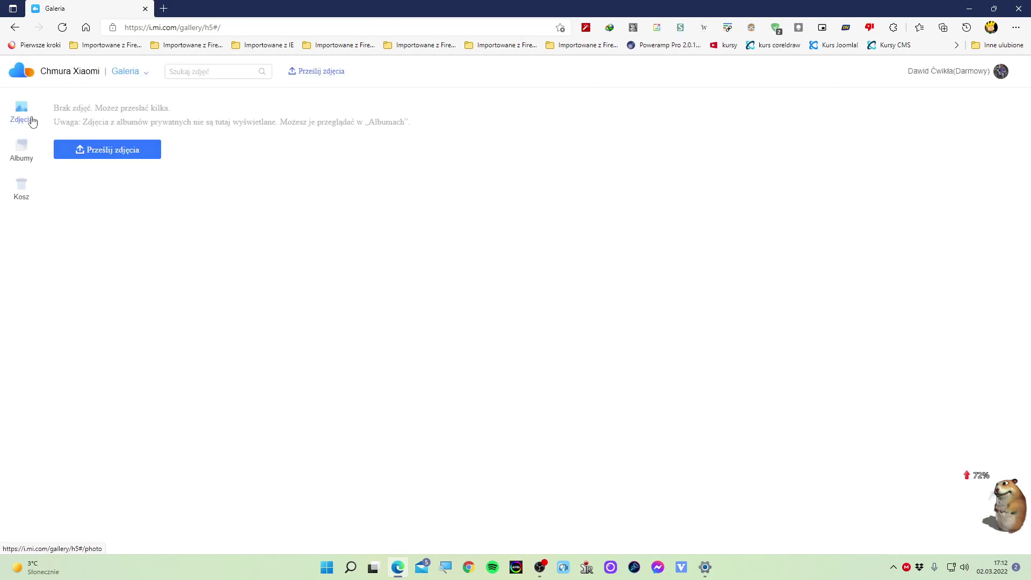
pyautogui.click(23, 157)
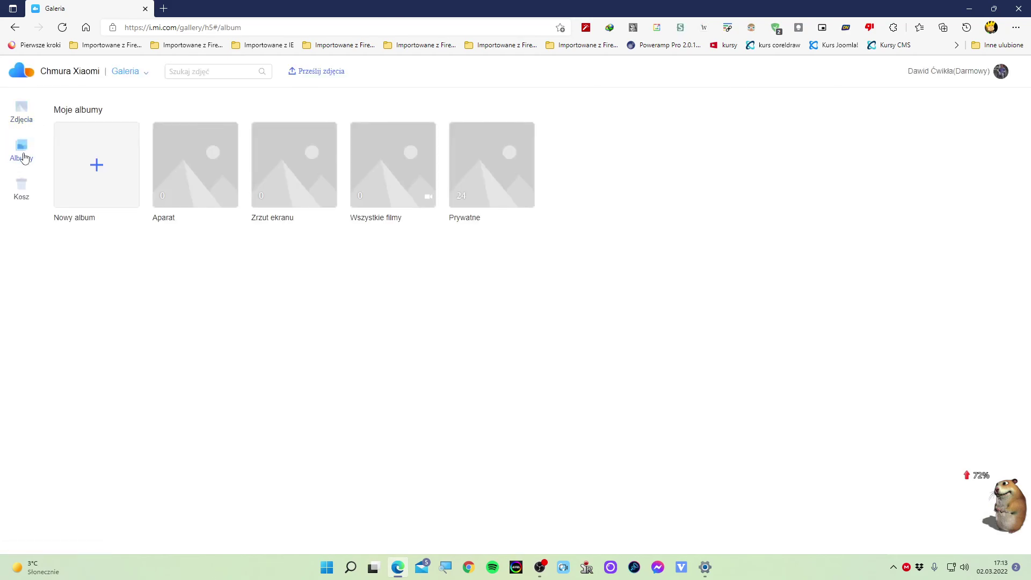
# - In the Prywatne album, select the blue forest photo and choose to delete it
pyautogui.click(481, 170)
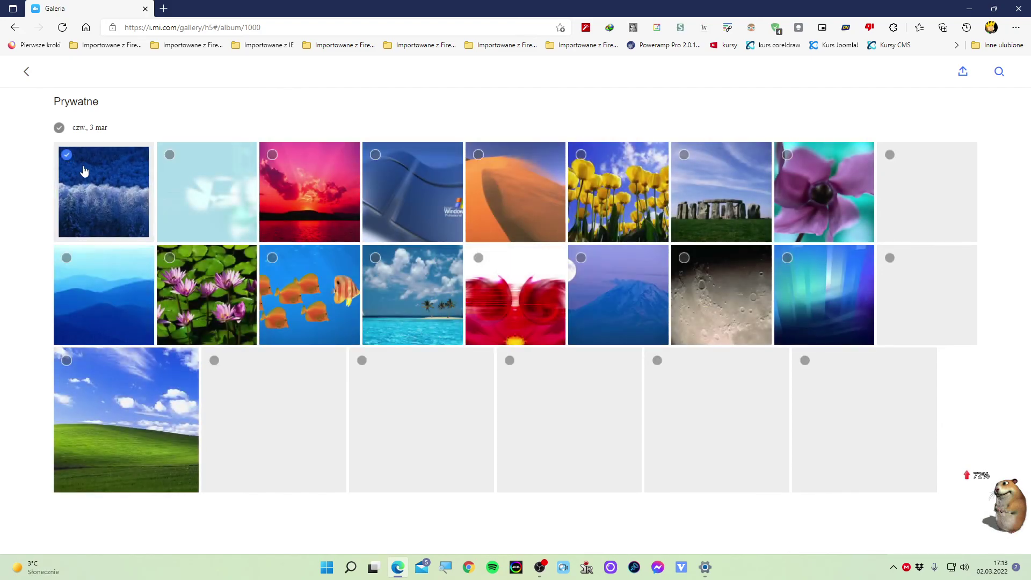
pyautogui.click(66, 155)
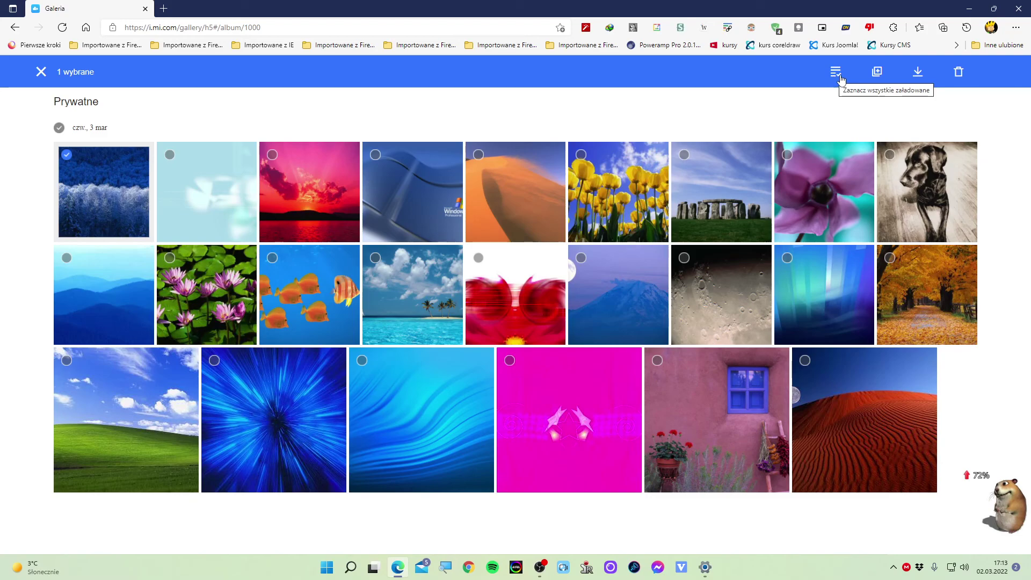
pyautogui.click(876, 72)
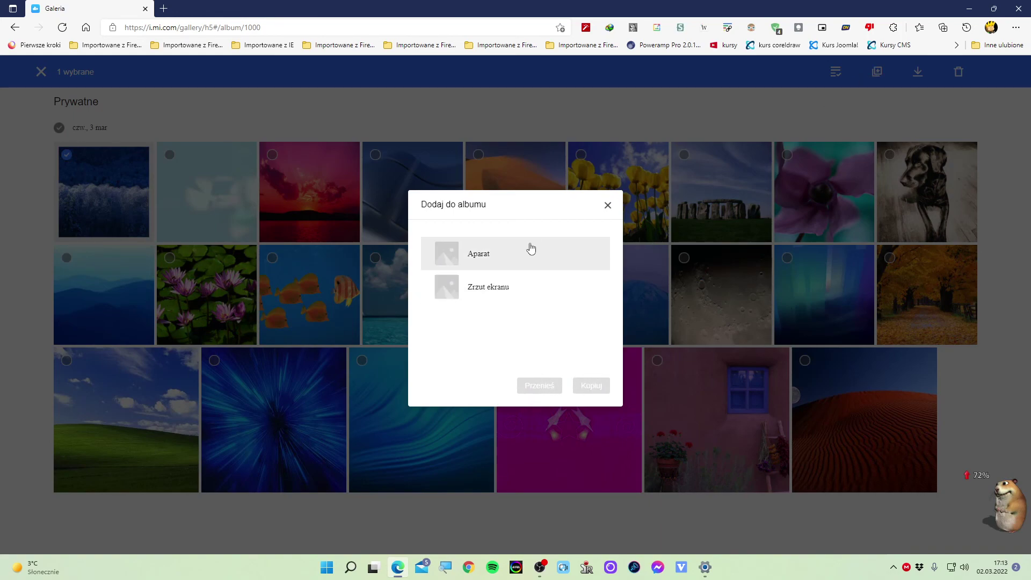
pyautogui.click(608, 207)
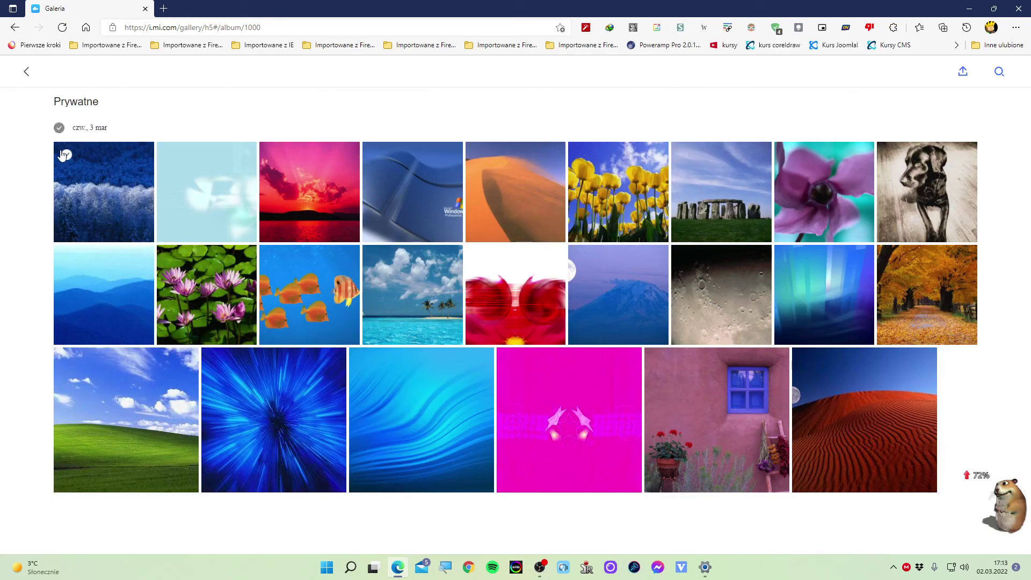
pyautogui.click(68, 156)
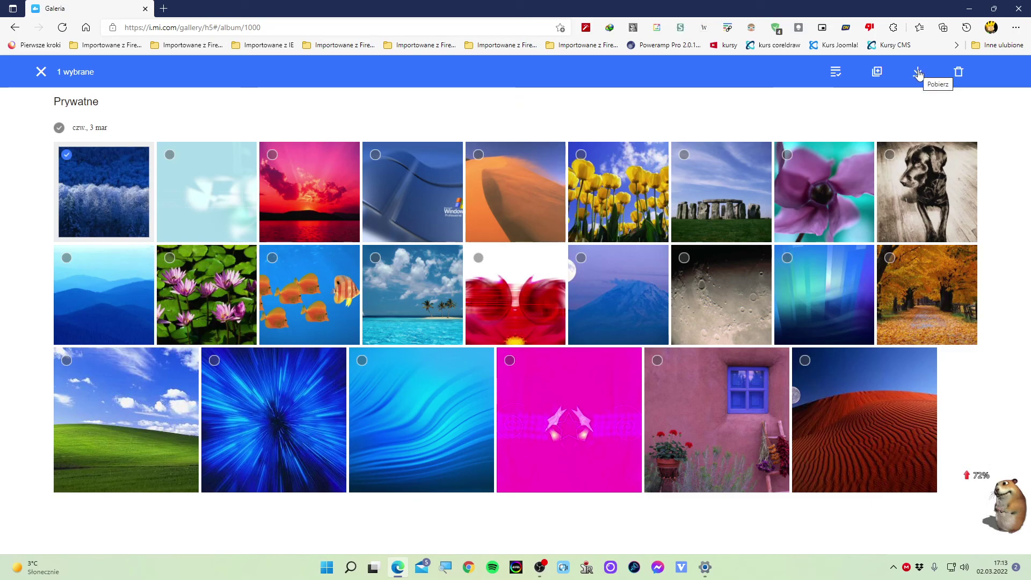
pyautogui.click(957, 76)
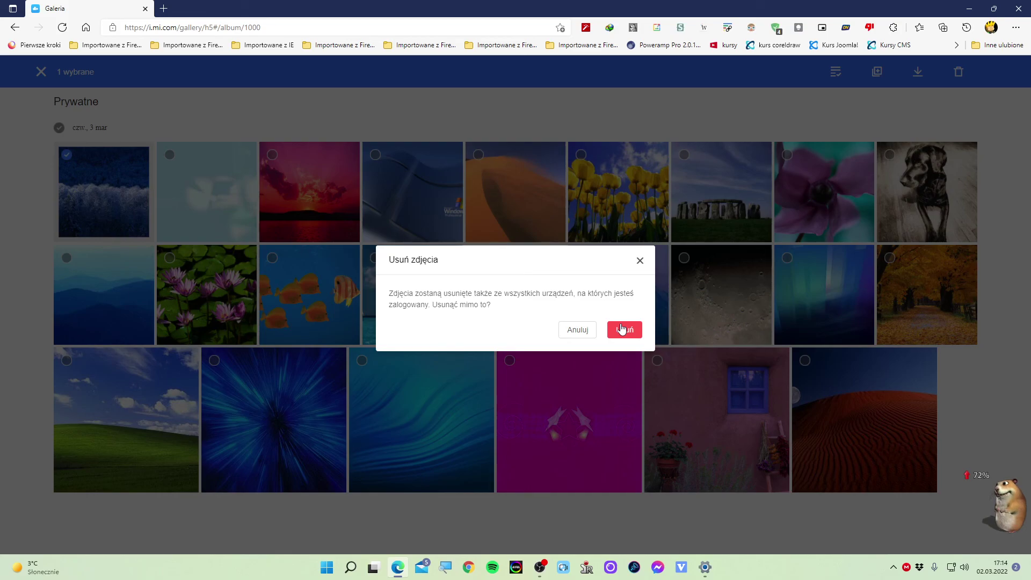
# - Confirm deleting the blue forest photo with Usuń, then return to the album list
pyautogui.click(622, 329)
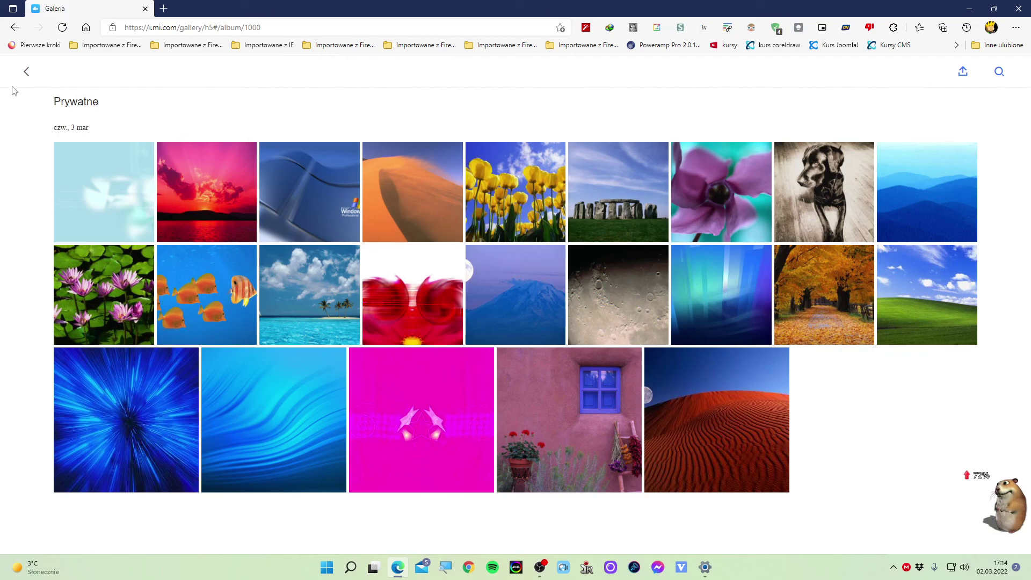
pyautogui.click(27, 72)
# - Restore the blue forest photo from Kosz with Przywróć and return to Albumy
pyautogui.click(20, 187)
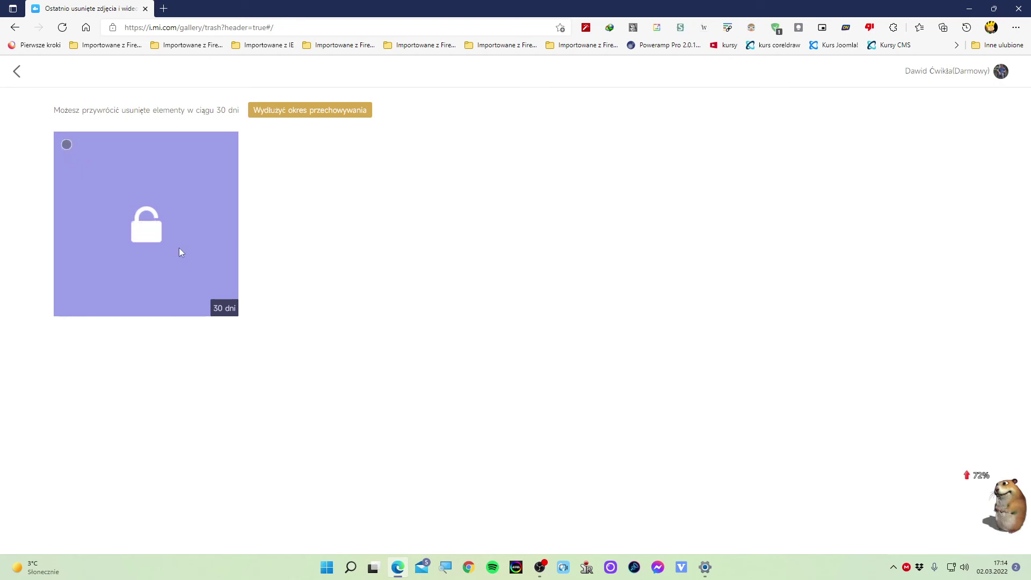
pyautogui.click(70, 145)
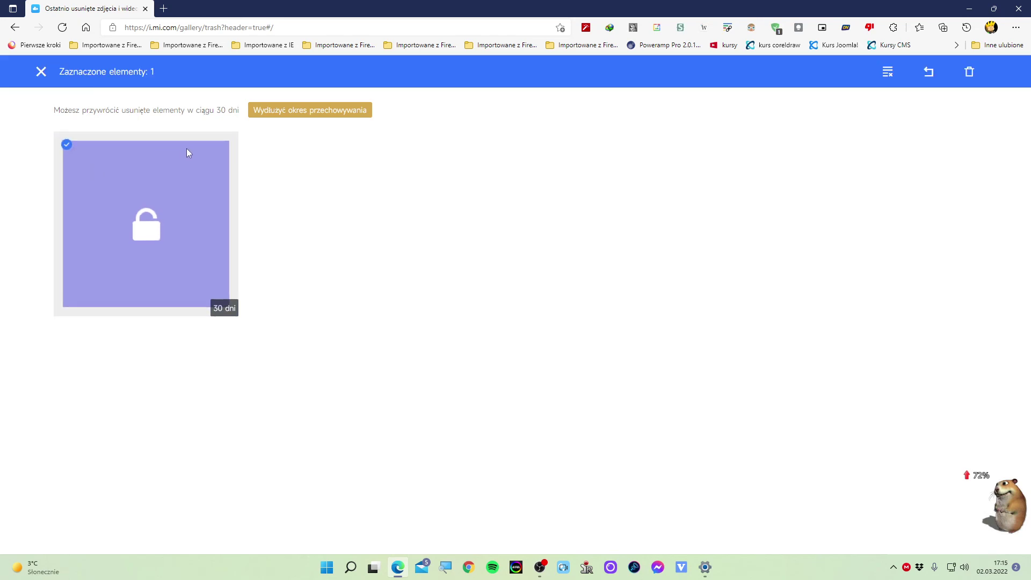
pyautogui.click(311, 110)
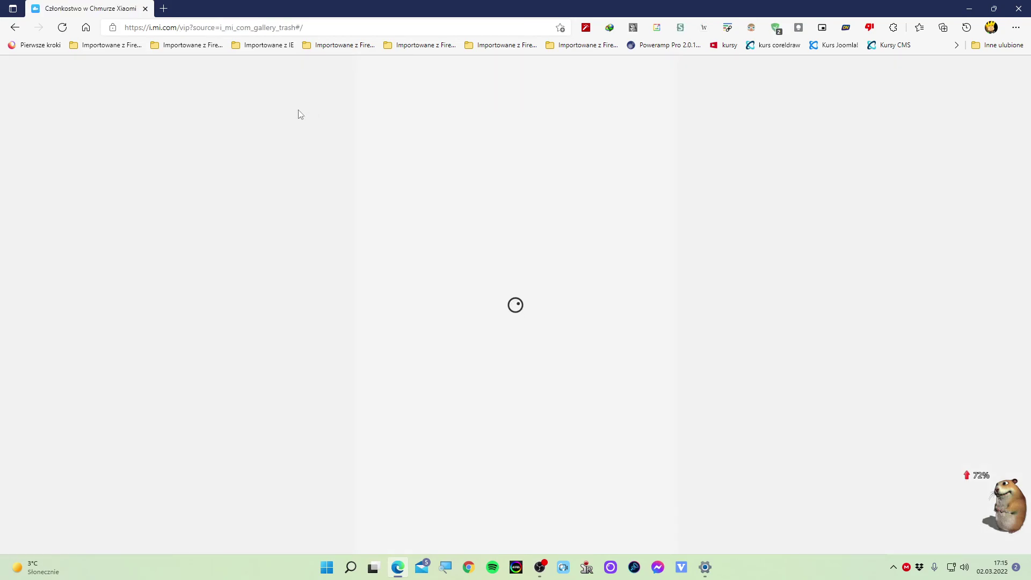
pyautogui.hotkey('alt', 'Left')
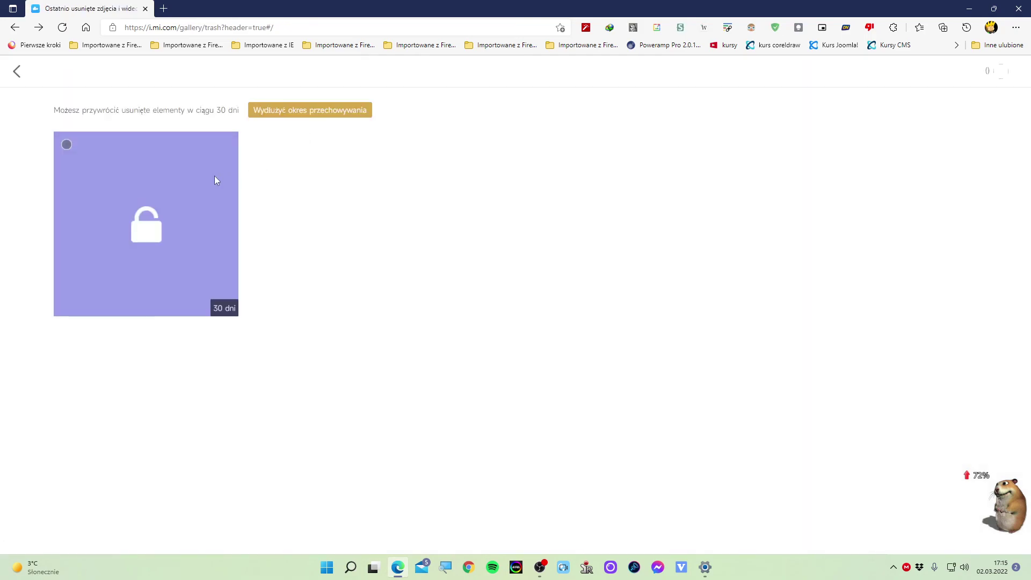
pyautogui.click(66, 145)
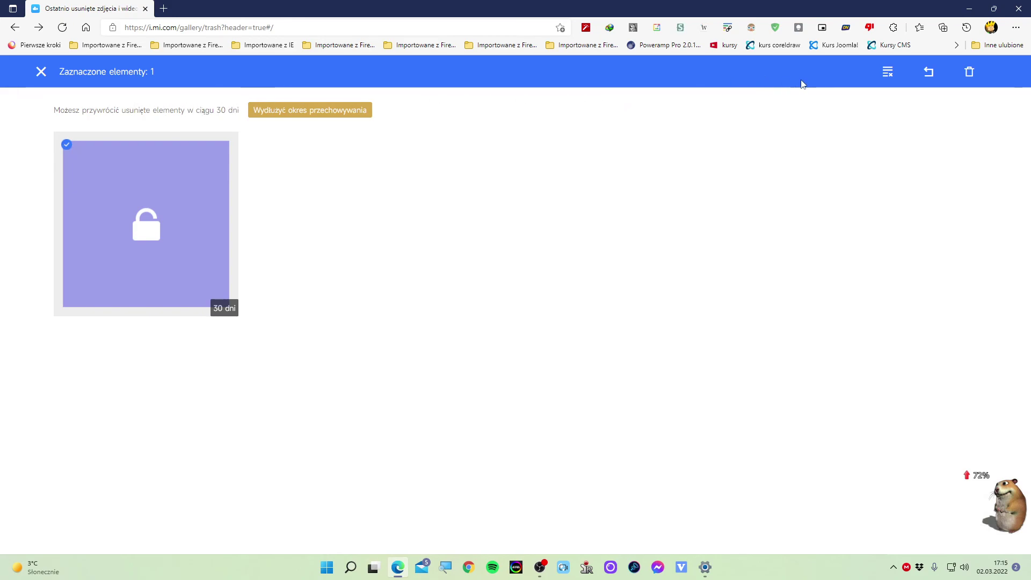
pyautogui.click(929, 73)
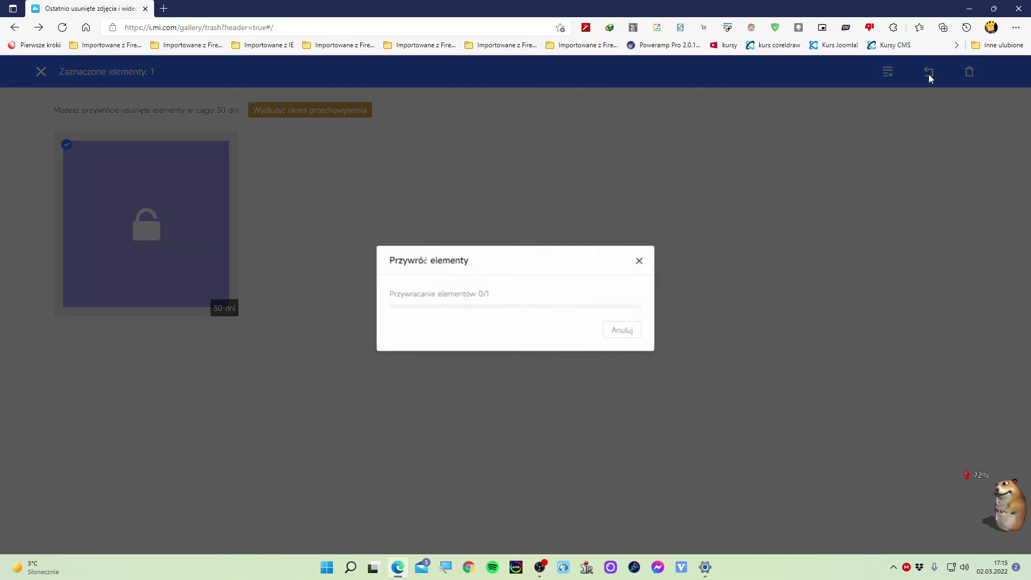
pyautogui.hotkey('alt', 'Left')
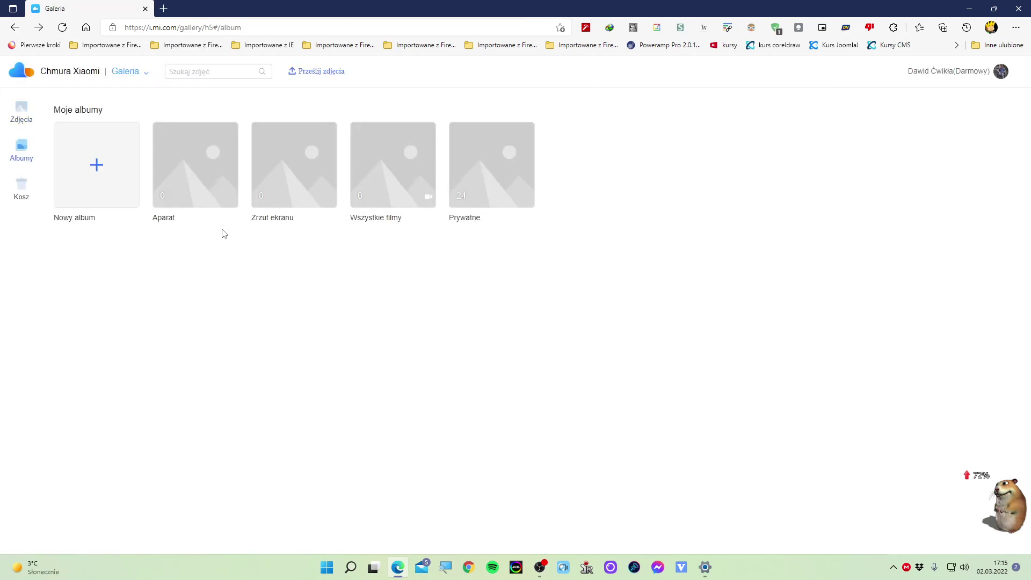
pyautogui.click(460, 196)
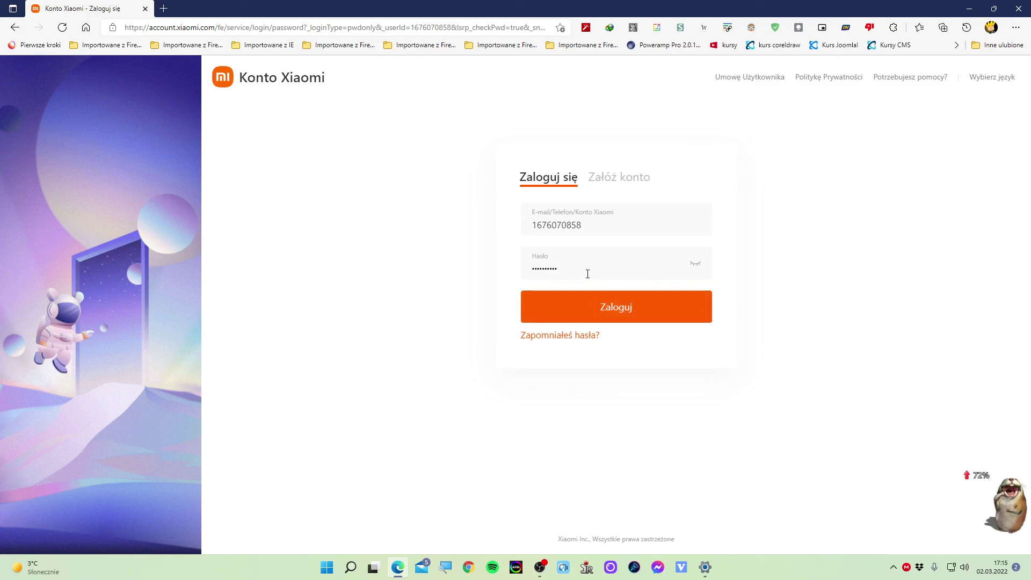
pyautogui.click(622, 306)
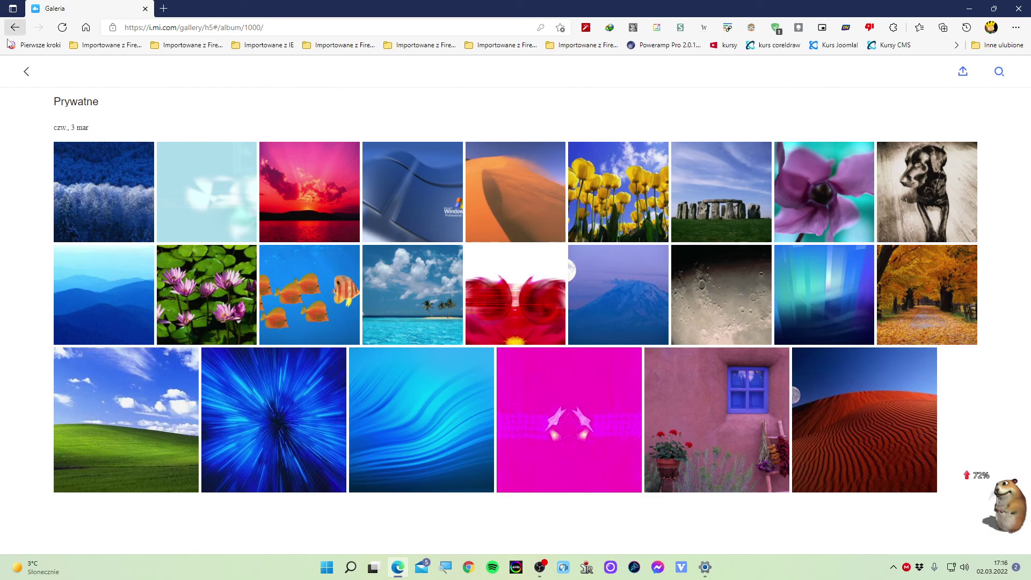
pyautogui.click(25, 72)
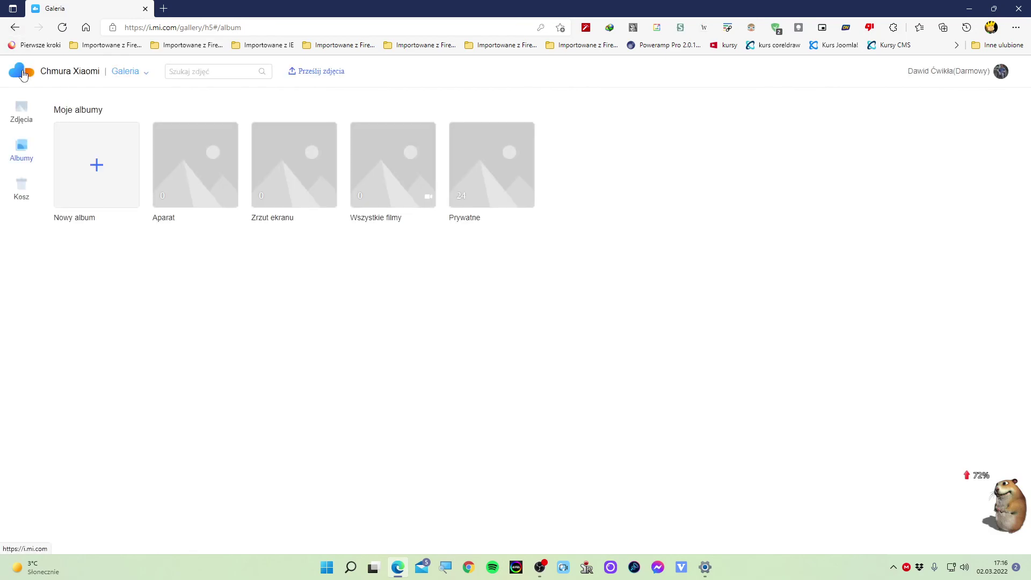
pyautogui.click(26, 108)
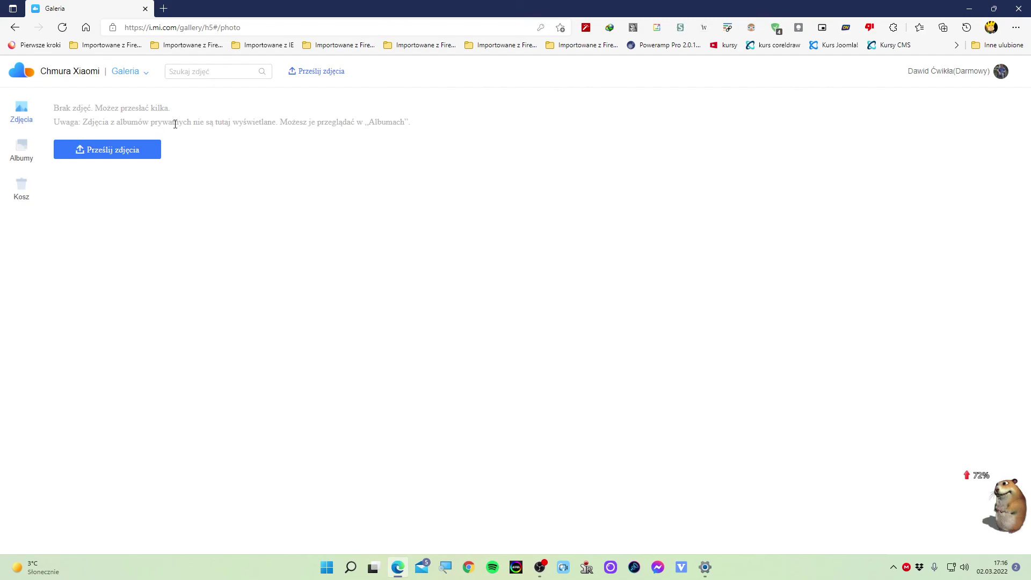
pyautogui.click(134, 154)
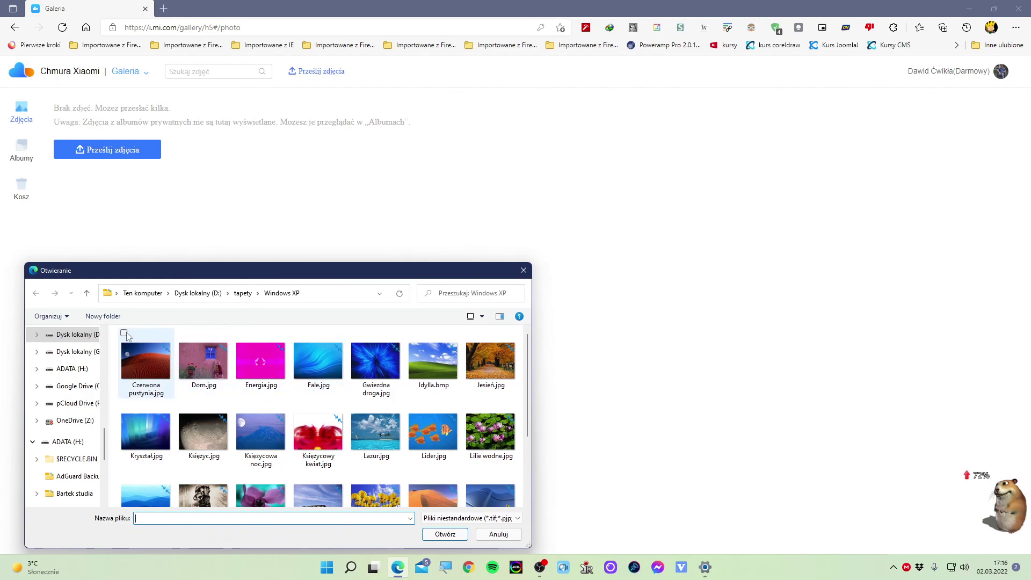
pyautogui.click(72, 335)
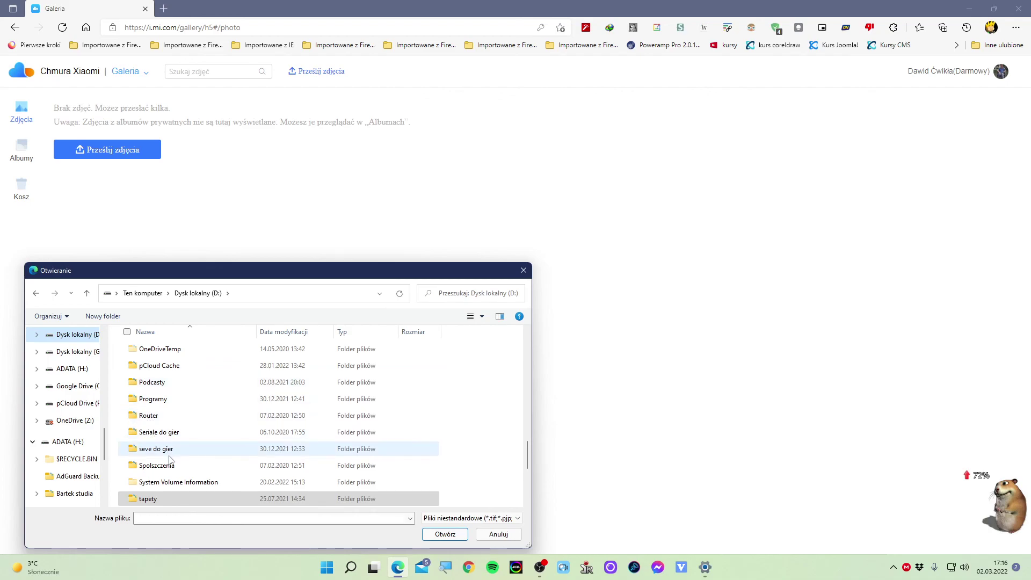
pyautogui.doubleClick(163, 499)
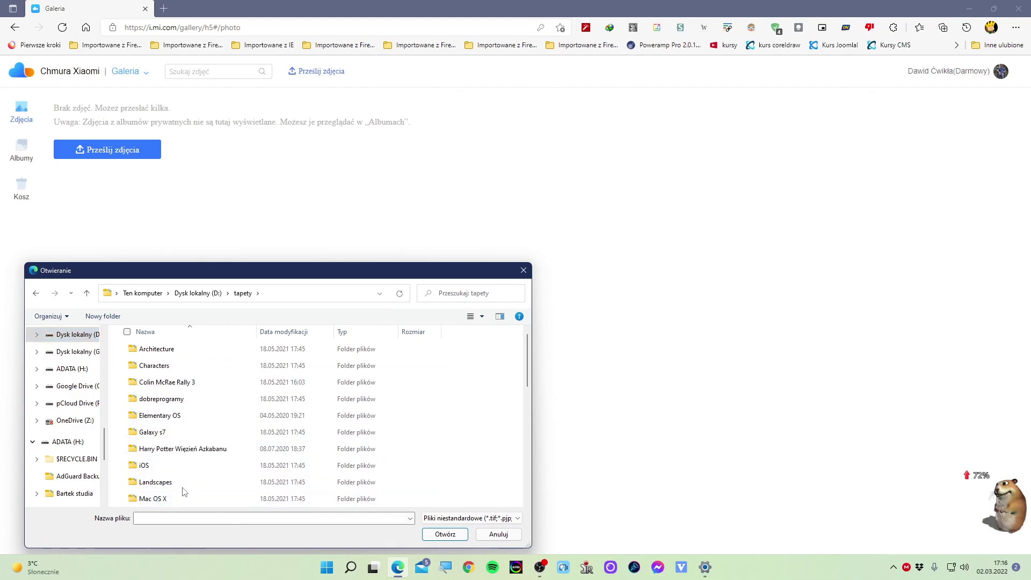
pyautogui.doubleClick(181, 486)
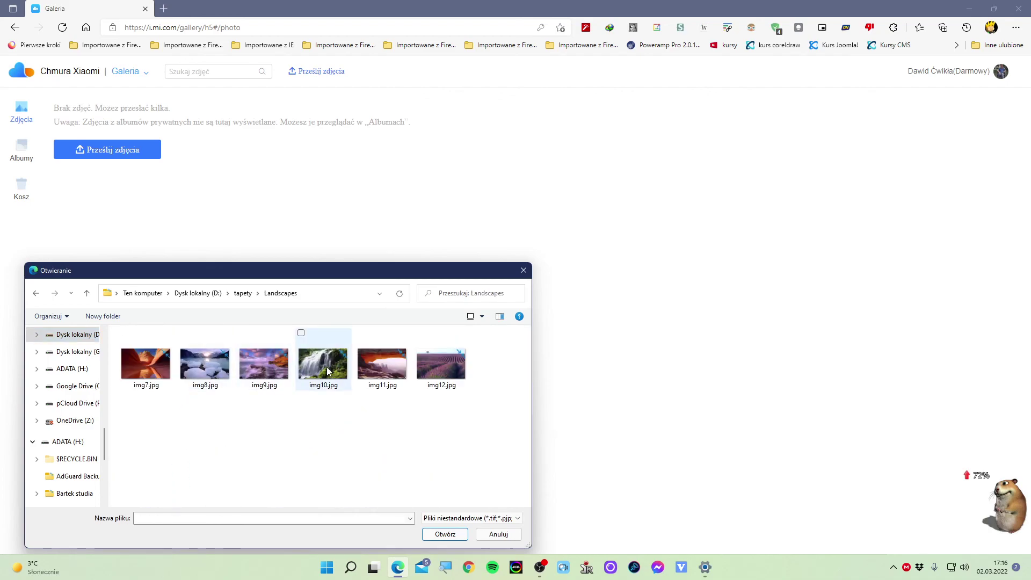
pyautogui.moveTo(482, 372); pyautogui.dragTo(164, 386)
pyautogui.click(435, 534)
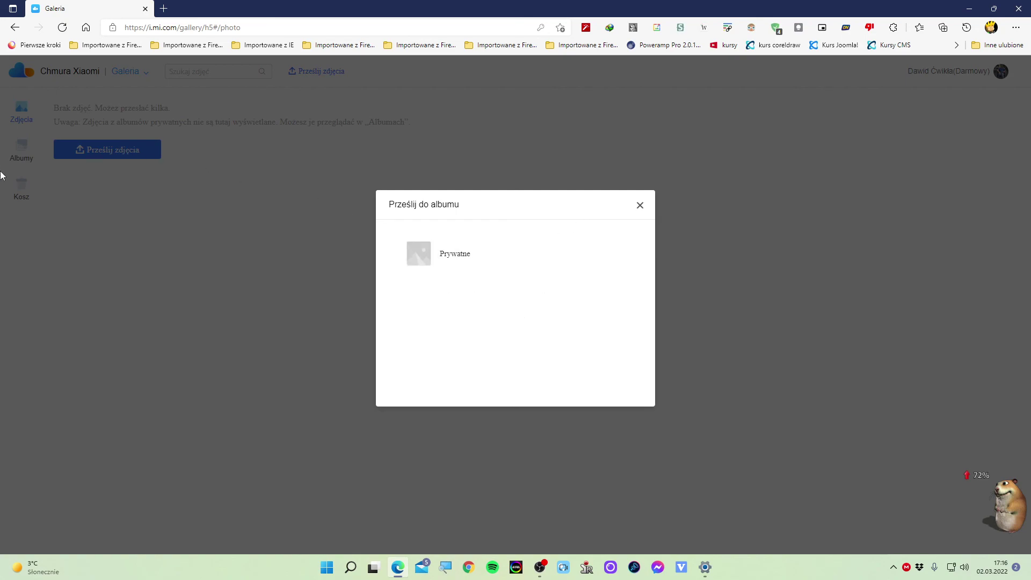
pyautogui.tripleClick(448, 329)
pyautogui.tripleClick(537, 279)
pyautogui.click(639, 206)
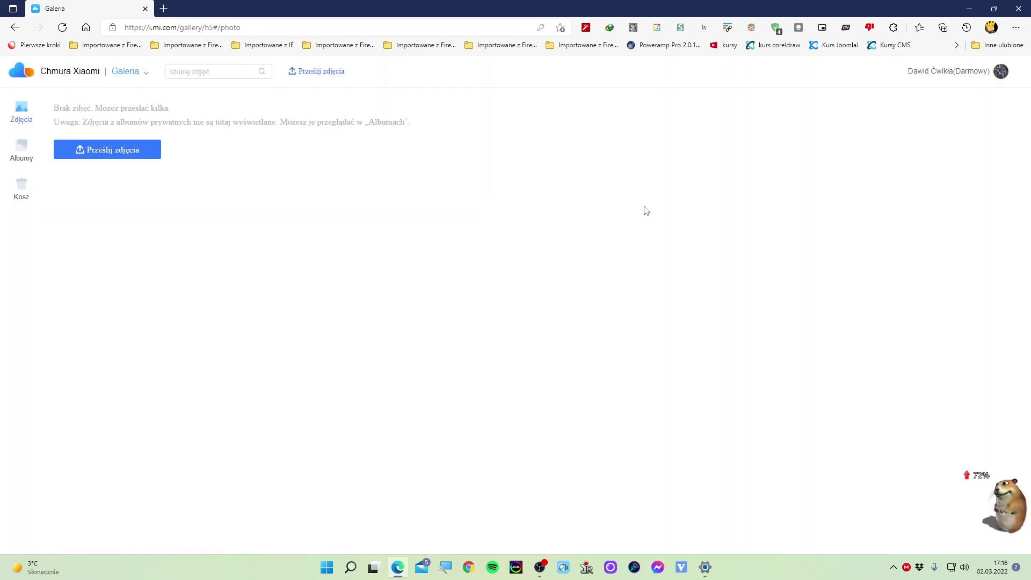
pyautogui.click(20, 171)
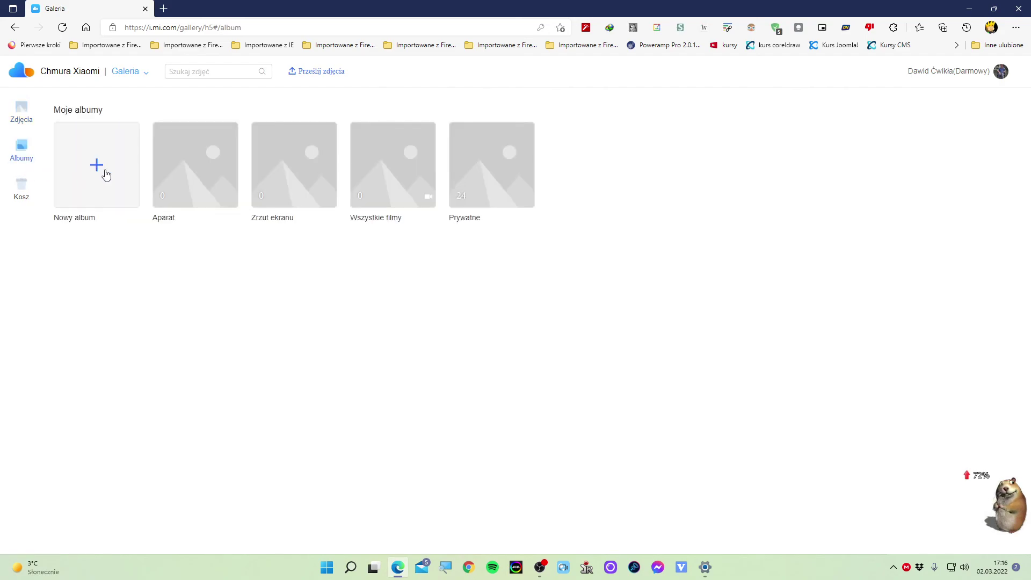
# - Create a new album named 'test' with Stwórz, then switch to the Zdjęcia view
pyautogui.click(104, 171)
pyautogui.click(455, 286)
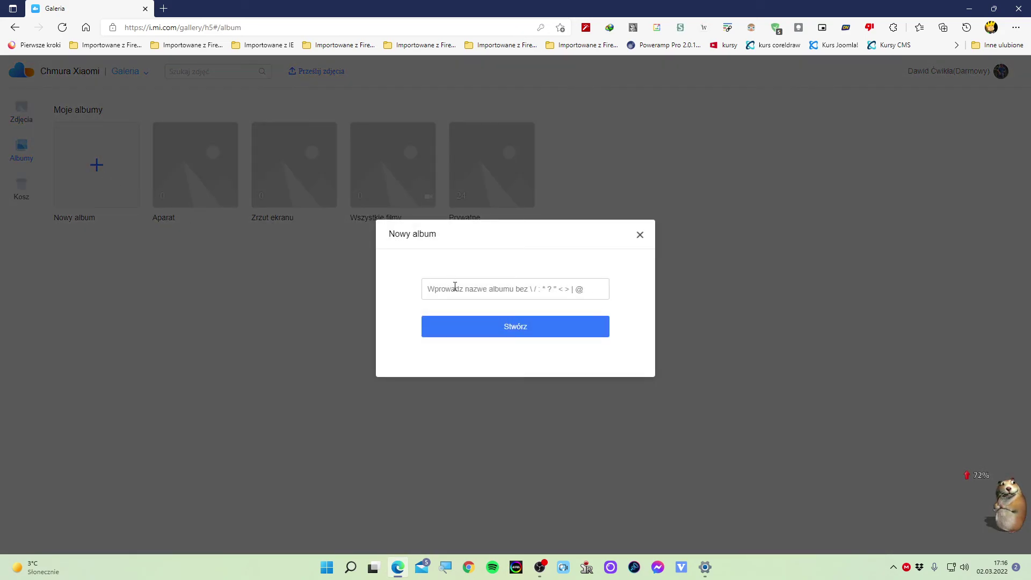
pyautogui.write('test')
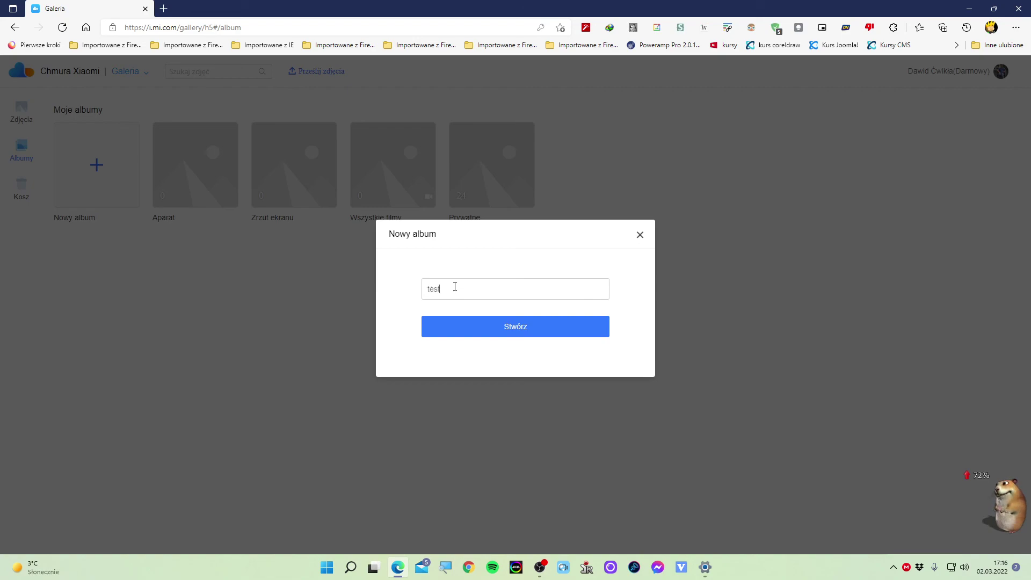
pyautogui.click(506, 327)
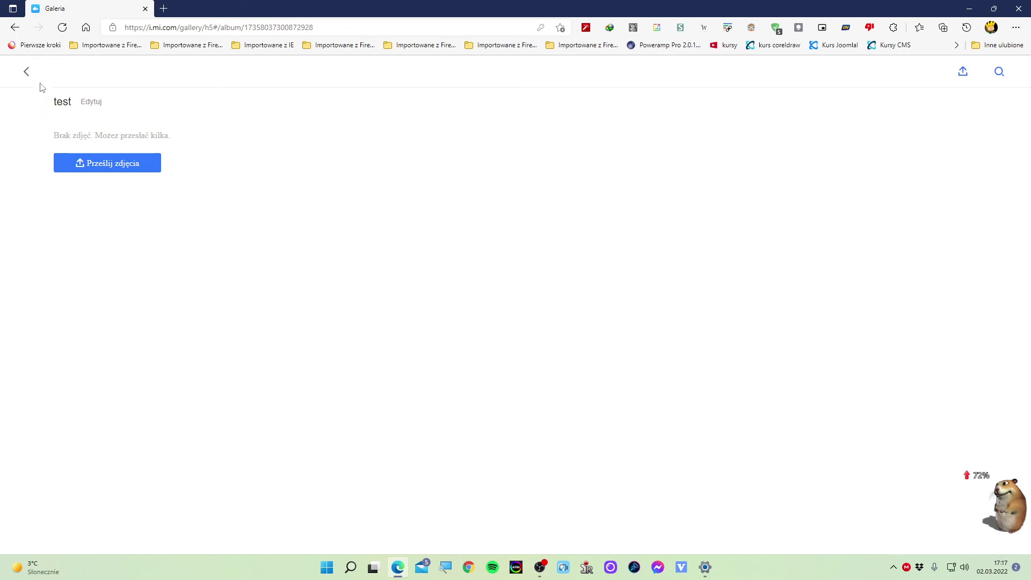
pyautogui.click(27, 72)
pyautogui.click(22, 114)
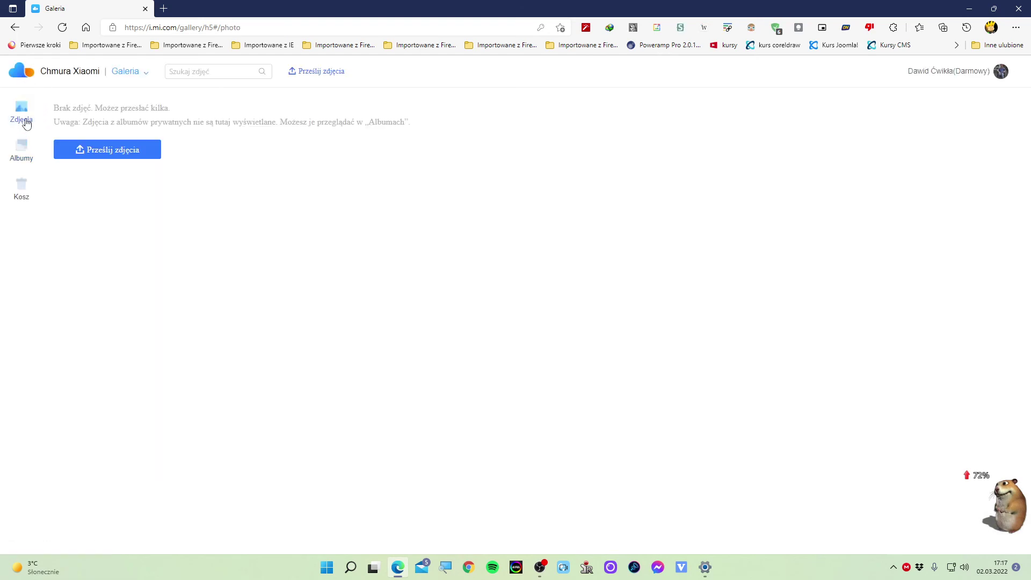
# - Upload the six Landscapes images img7–img12 into the test album
pyautogui.click(113, 151)
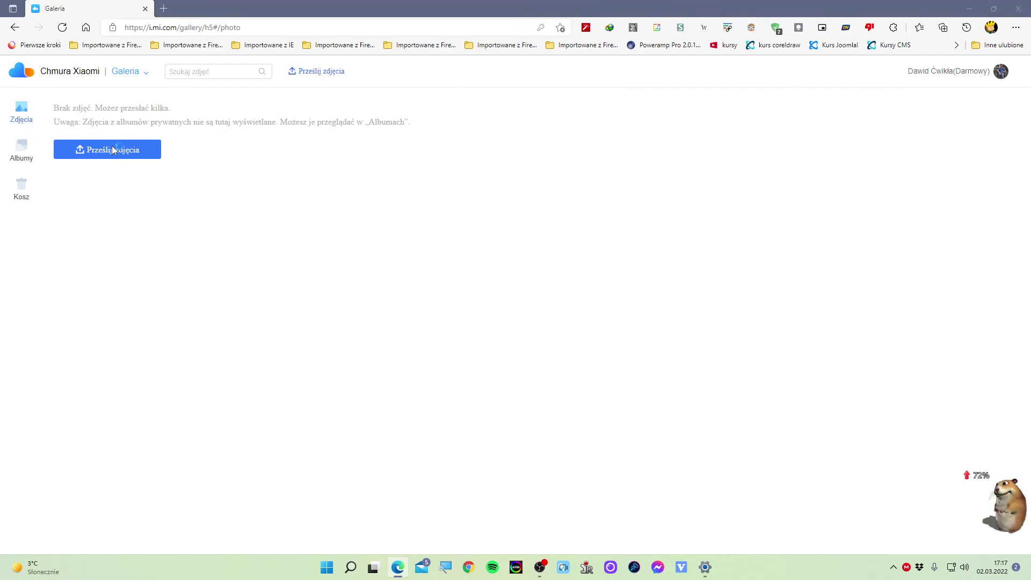
pyautogui.moveTo(479, 383); pyautogui.dragTo(121, 343)
pyautogui.click(445, 534)
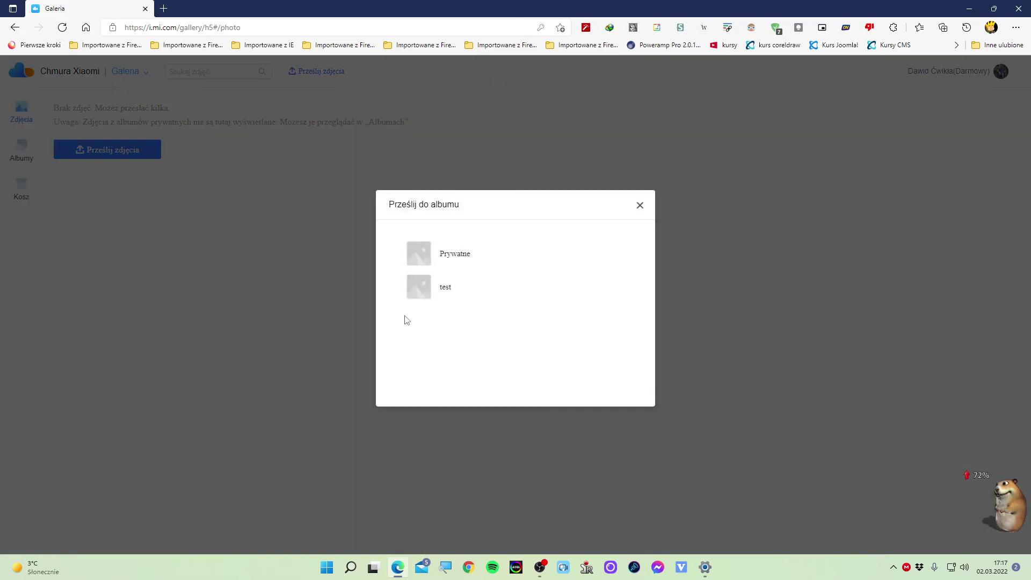
pyautogui.click(456, 294)
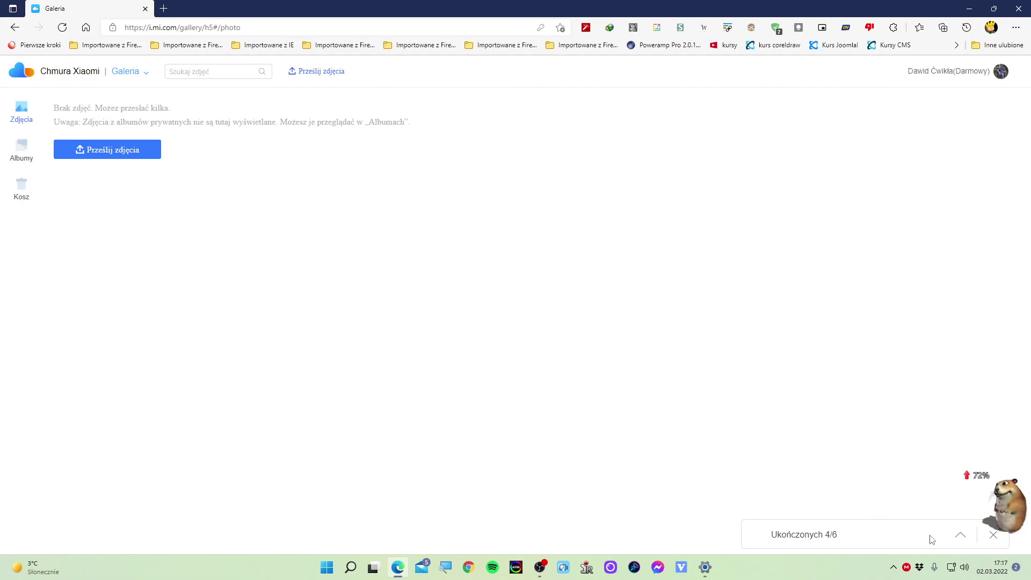
# - Check Ukończono (6) shows all six uploads done, then reload the page with Odśwież
pyautogui.click(959, 536)
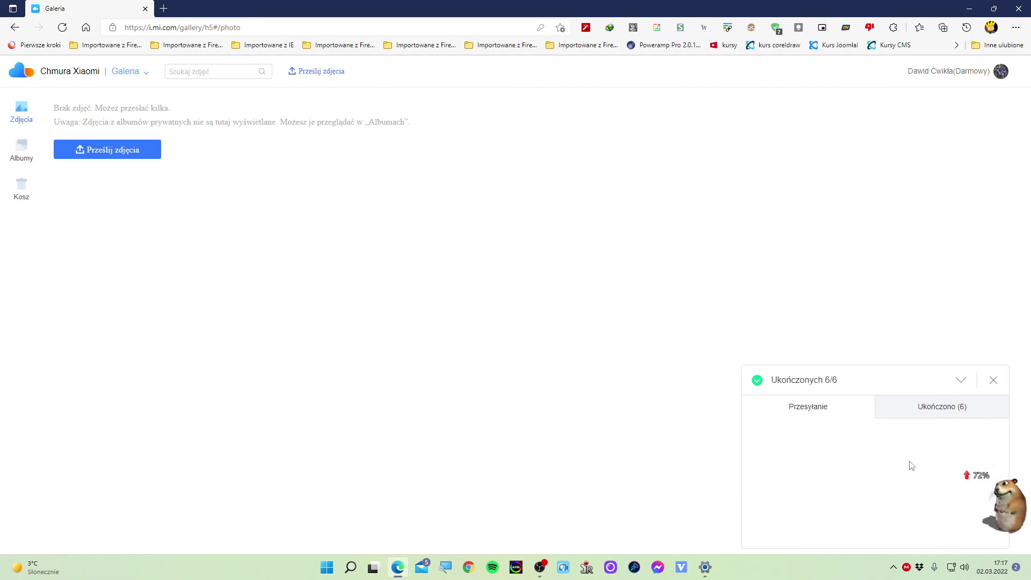
pyautogui.click(949, 418)
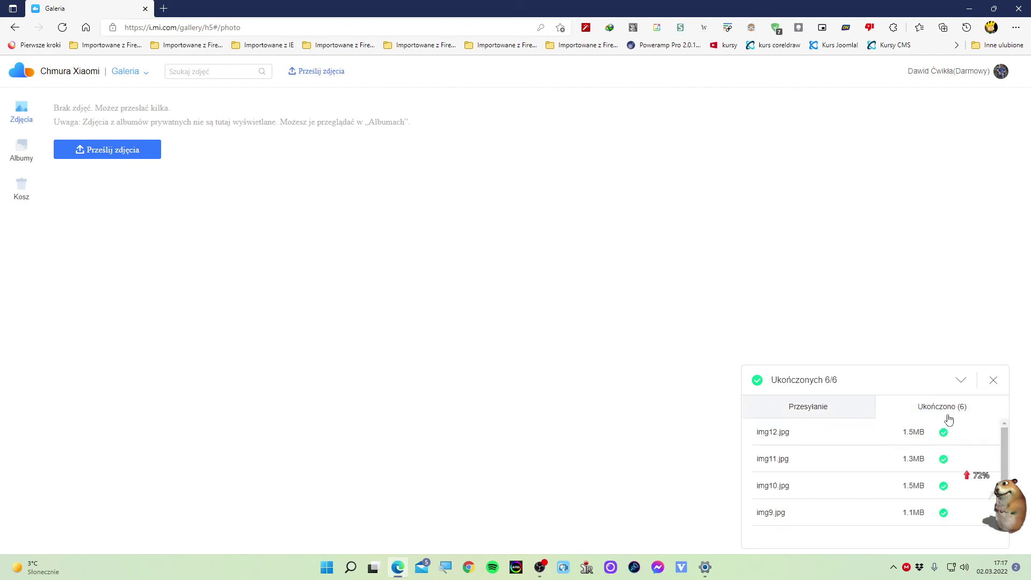
pyautogui.click(852, 409)
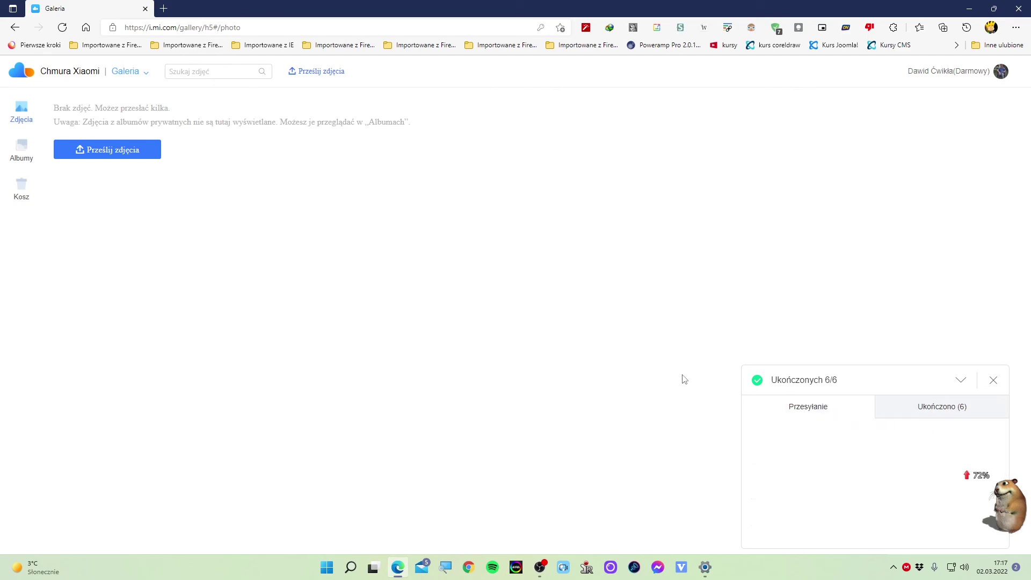
pyautogui.rightClick(363, 232)
pyautogui.click(391, 228)
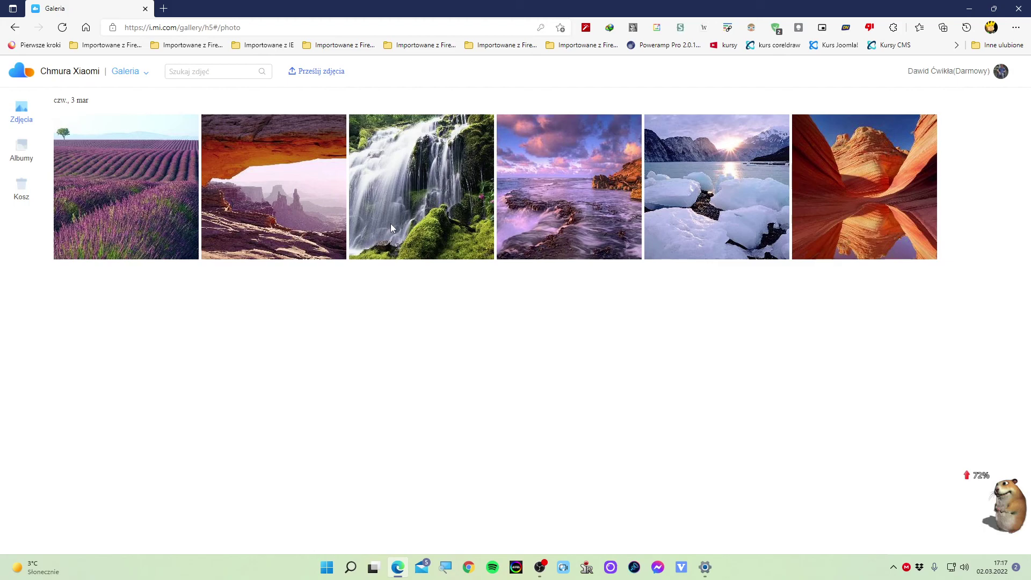
# - Return to the Xiaomi Cloud dashboard and open Notatki to view the note titled t
pyautogui.click(35, 78)
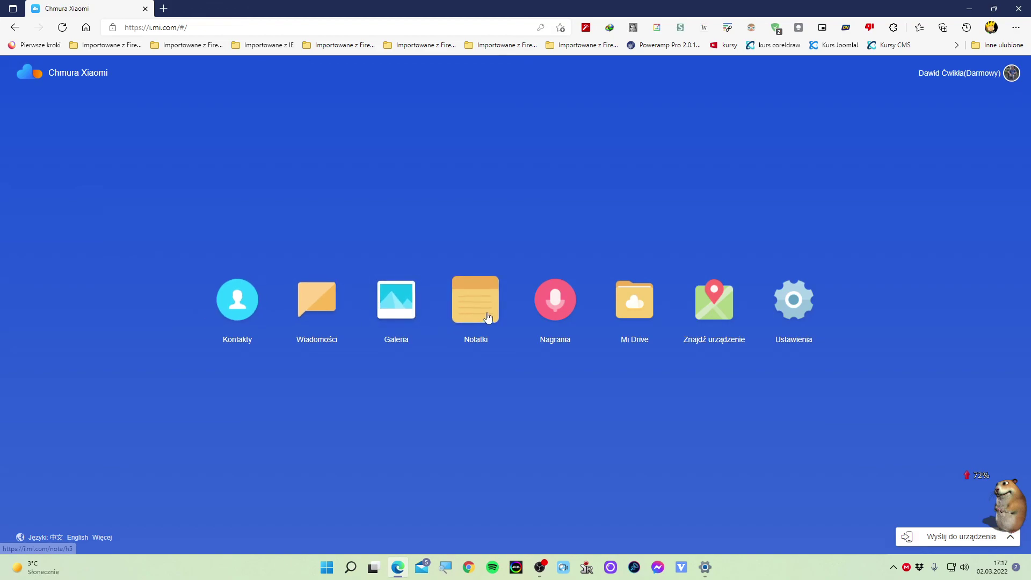
pyautogui.click(487, 316)
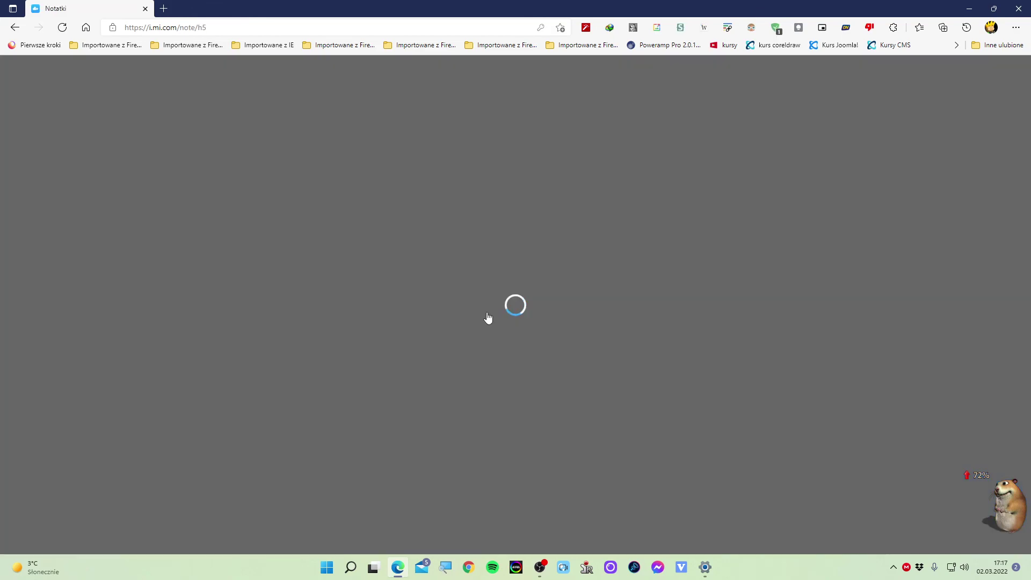
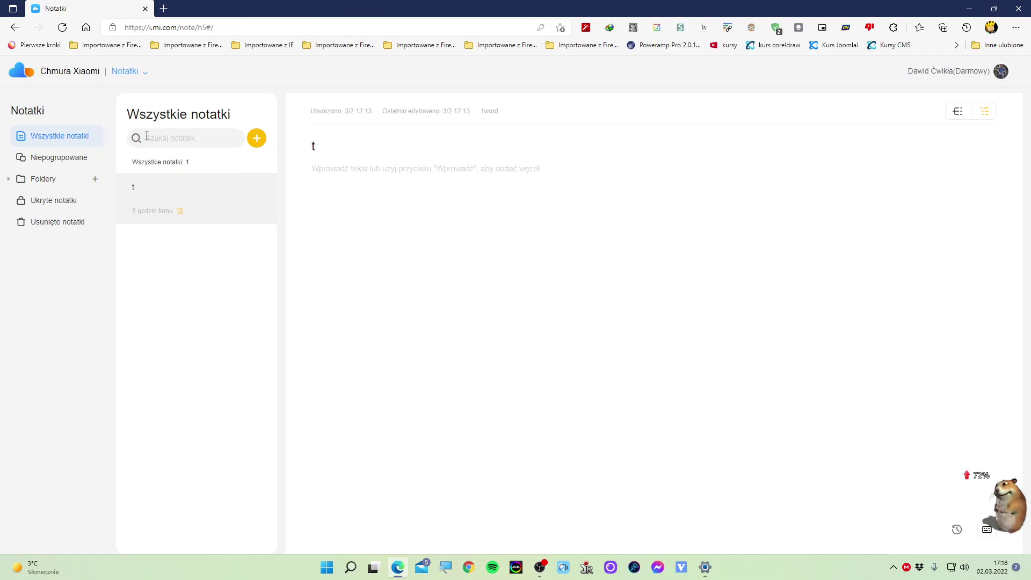
# - Glance at note search, return to all notes, and start a new Notatka text note
pyautogui.click(180, 138)
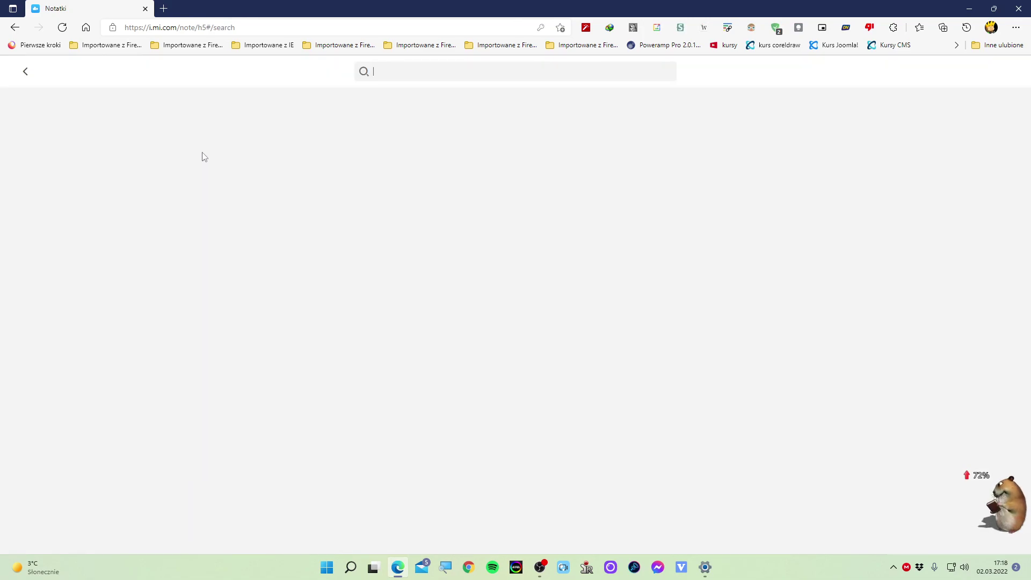
pyautogui.click(27, 73)
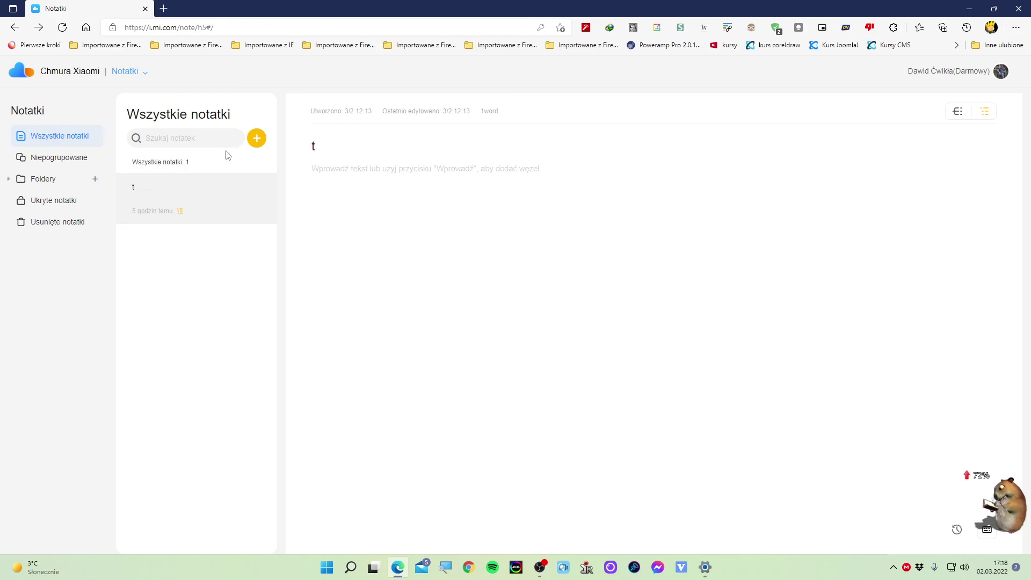
pyautogui.click(257, 139)
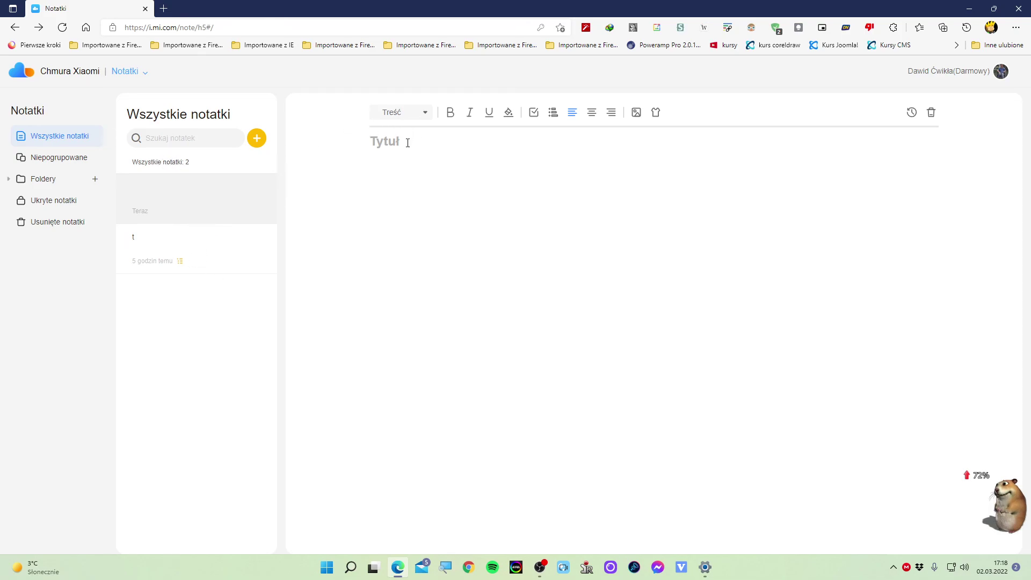
# - Title the note 'Test' in Nagłówek style and add the body line 'Zasubskrybuj po więcej :)'
pyautogui.write('est')
pyautogui.hotkey('ctrl', 'a')
pyautogui.press('BackSpace')
pyautogui.write('Test')
pyautogui.click(421, 115)
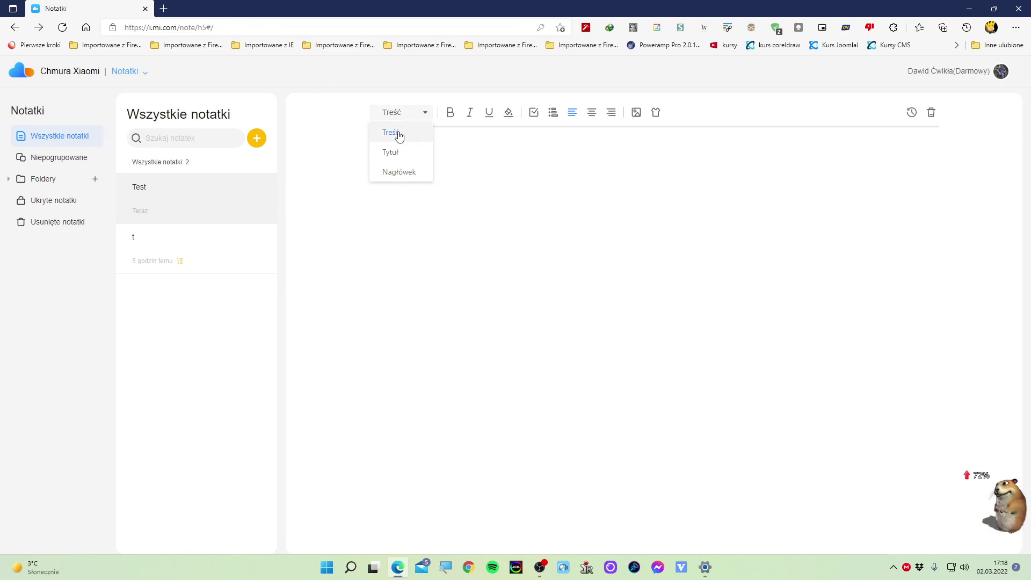
pyautogui.click(398, 172)
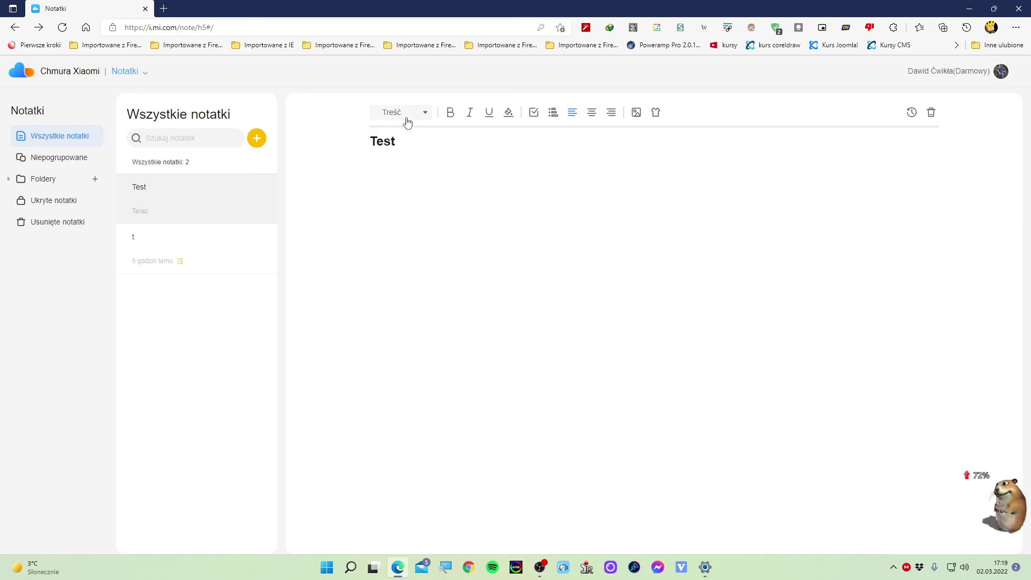
pyautogui.click(408, 123)
pyautogui.click(405, 152)
pyautogui.write('Zasubskrybuj po w')
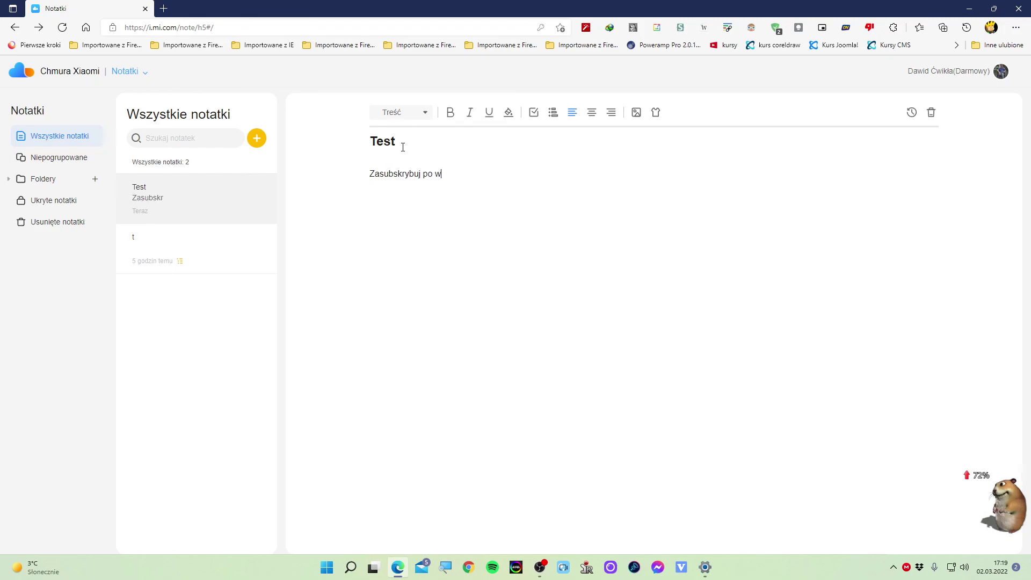
pyautogui.write('ięcej')
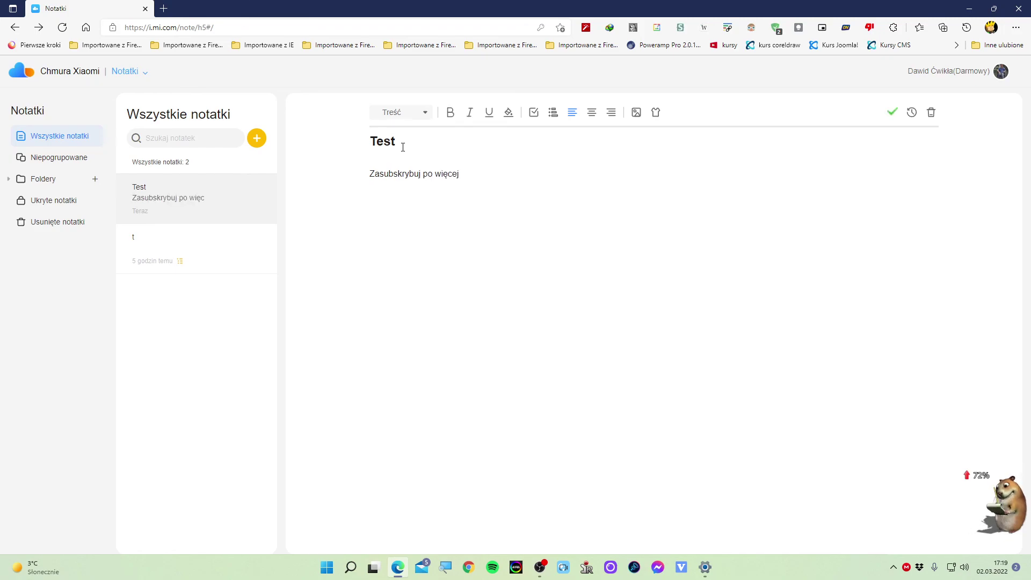
pyautogui.write(' :)')
pyautogui.press('Return')
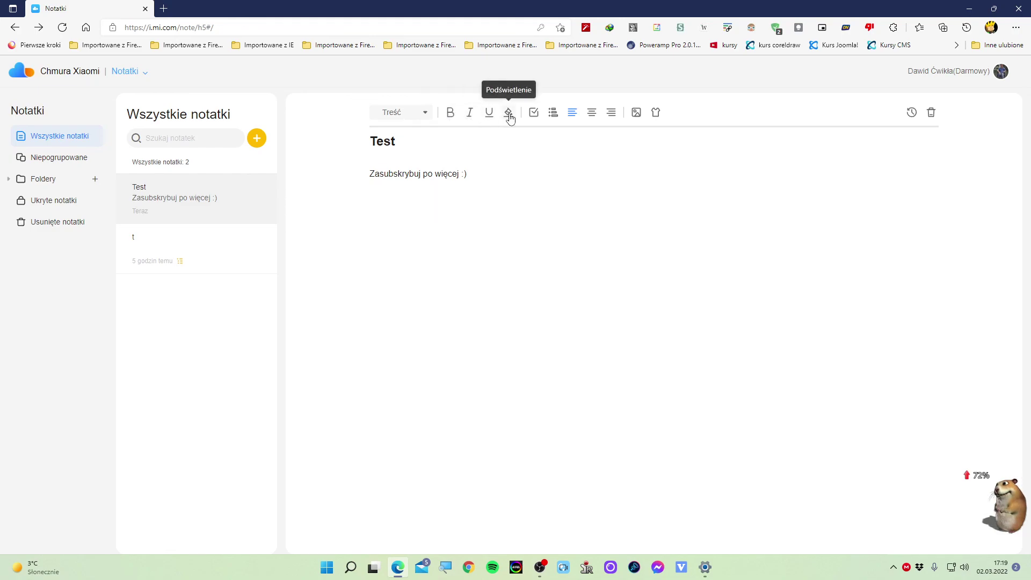
# - Highlight the line 'Zasubskrybuj po więcej :)' in yellow with Podświetlenie
pyautogui.moveTo(471, 174); pyautogui.dragTo(357, 175)
pyautogui.click(478, 173)
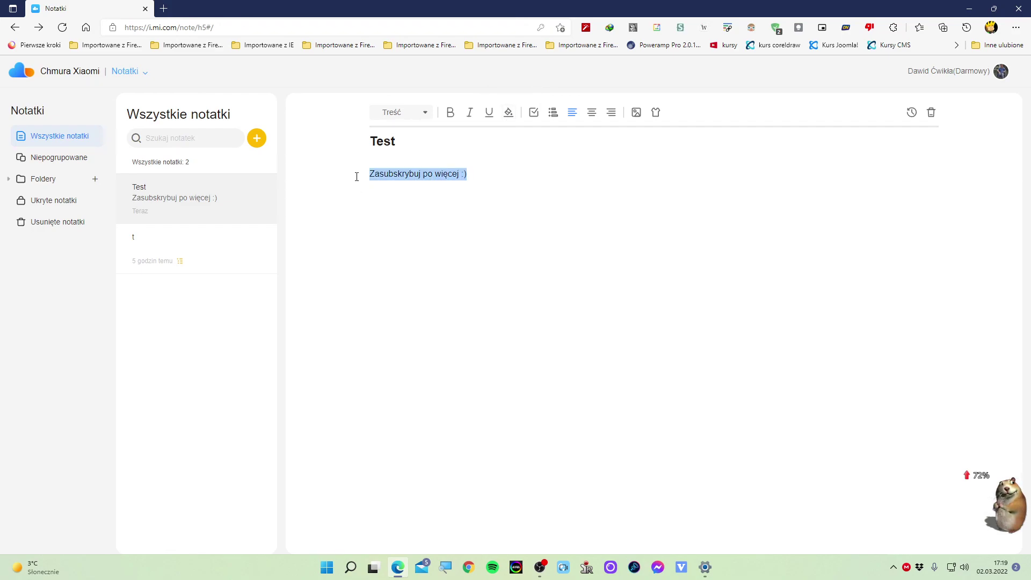
pyautogui.click(512, 118)
pyautogui.click(504, 167)
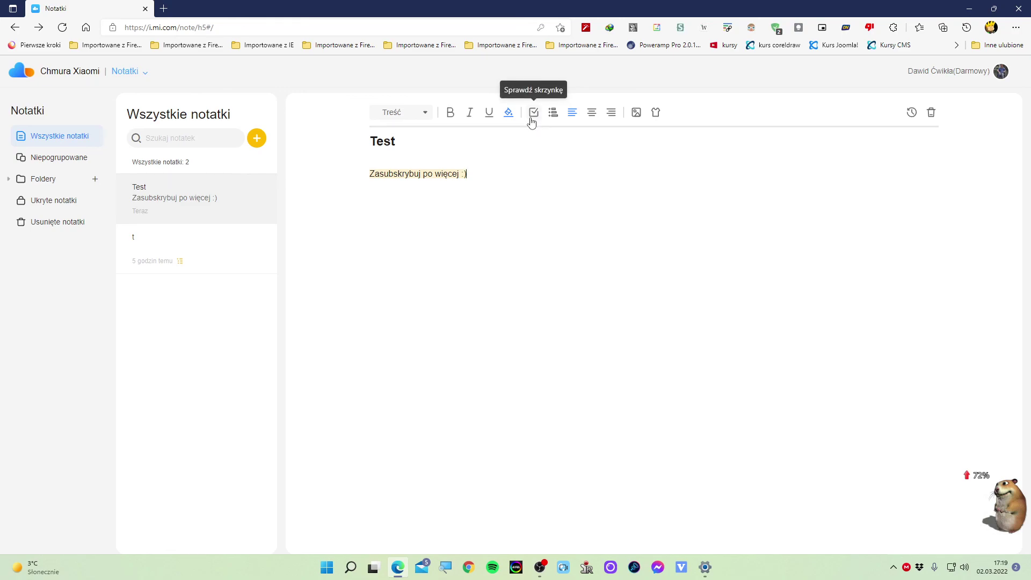
# - Try checklist and Lista formatting on the line, then remove both to leave plain text
pyautogui.click(533, 121)
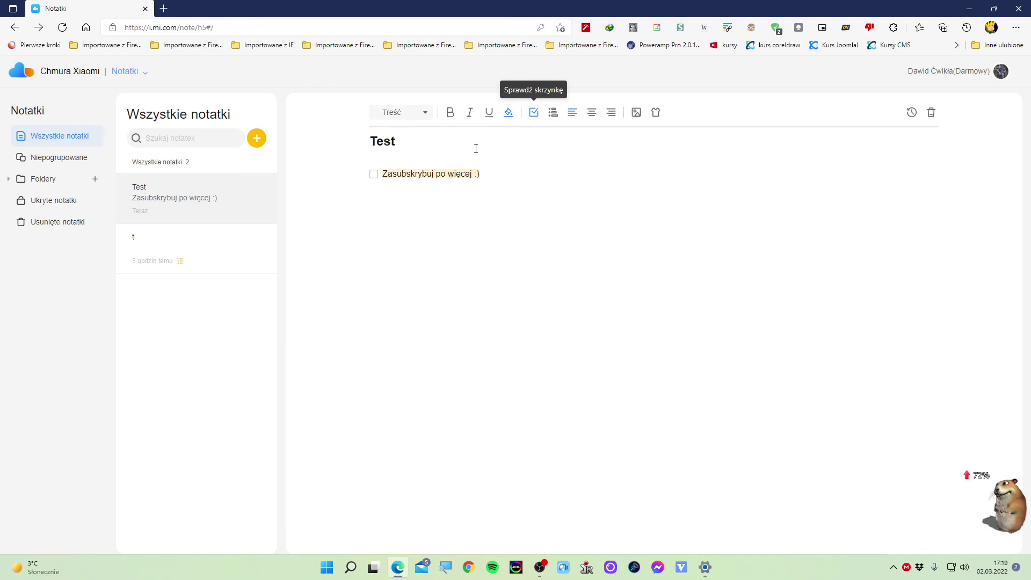
pyautogui.click(374, 174)
pyautogui.click(374, 174)
pyautogui.click(375, 174)
pyautogui.click(375, 175)
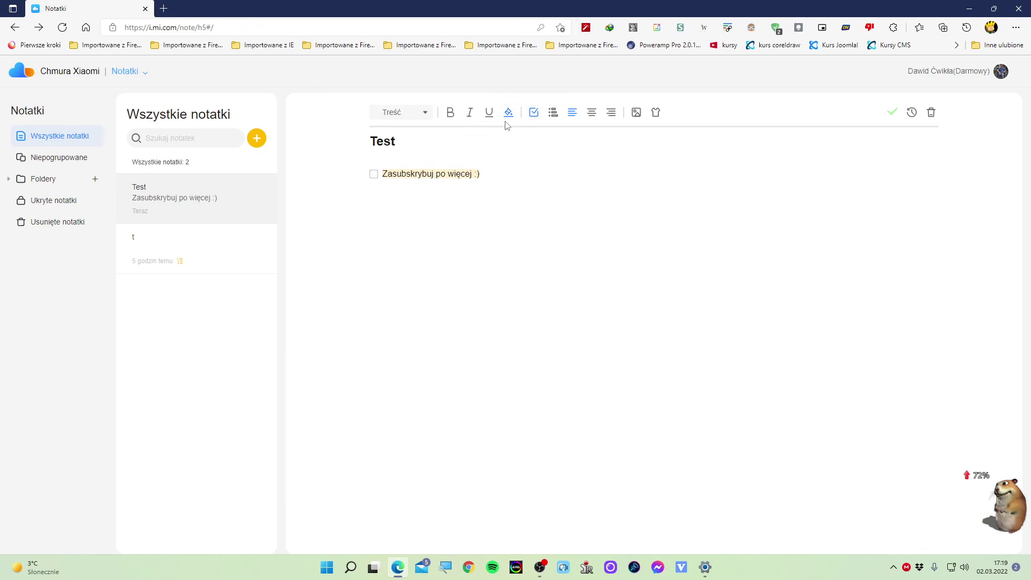
pyautogui.click(374, 177)
pyautogui.click(374, 178)
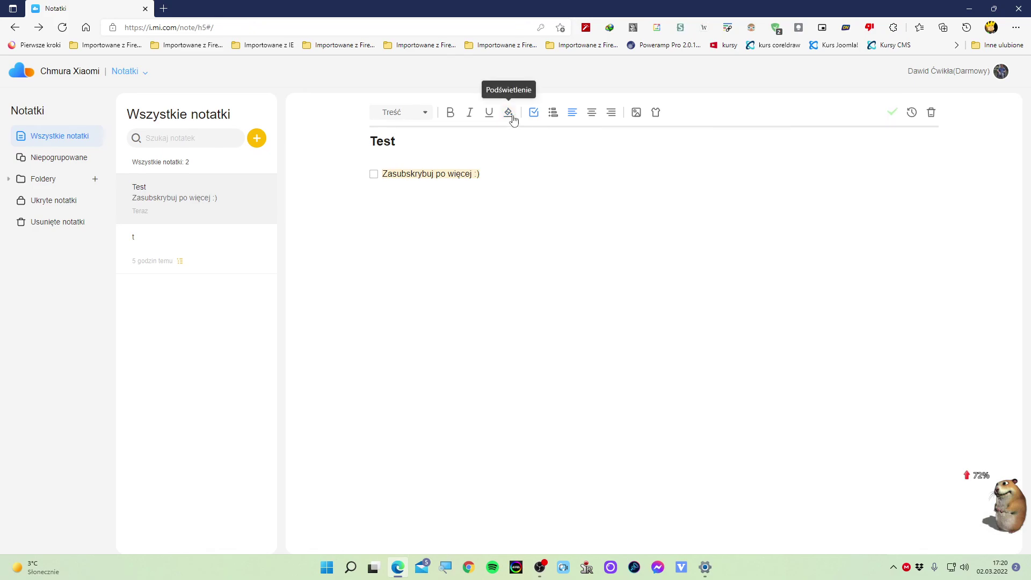
pyautogui.click(531, 117)
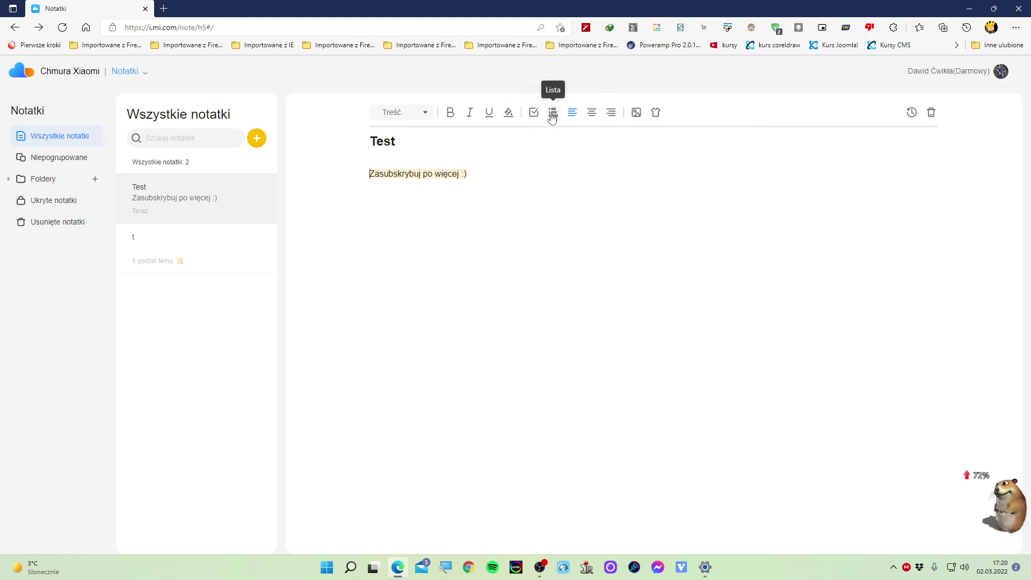
pyautogui.click(552, 114)
pyautogui.click(552, 117)
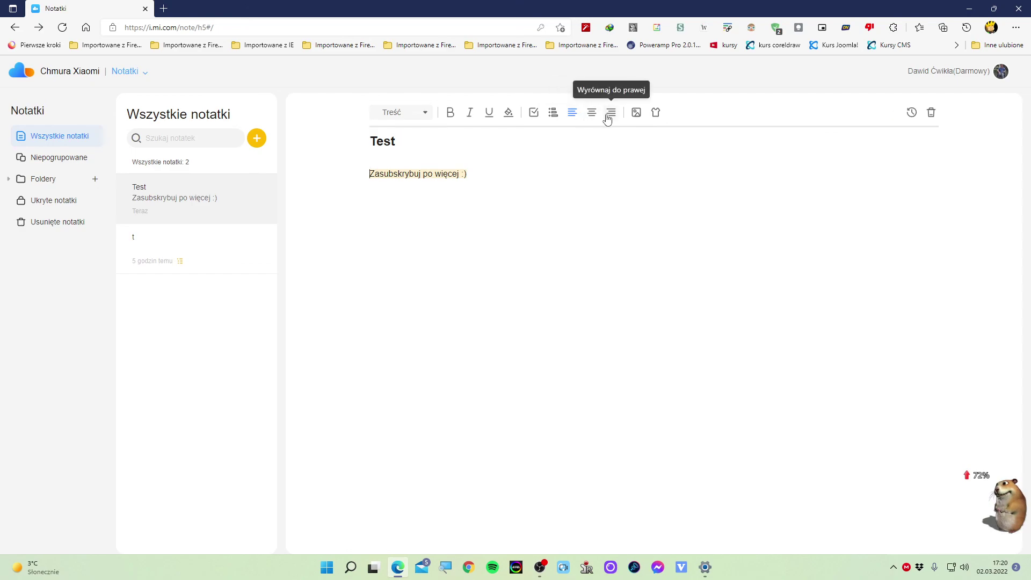
# - Insert the seashore photo img9.jpg from the Landscapes folder into the note
pyautogui.click(636, 114)
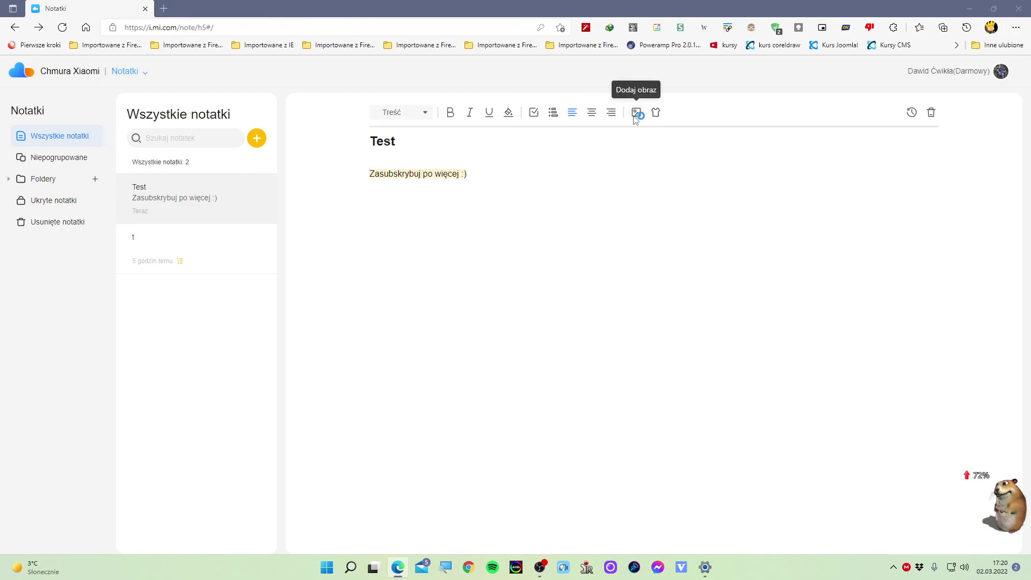
pyautogui.doubleClick(258, 369)
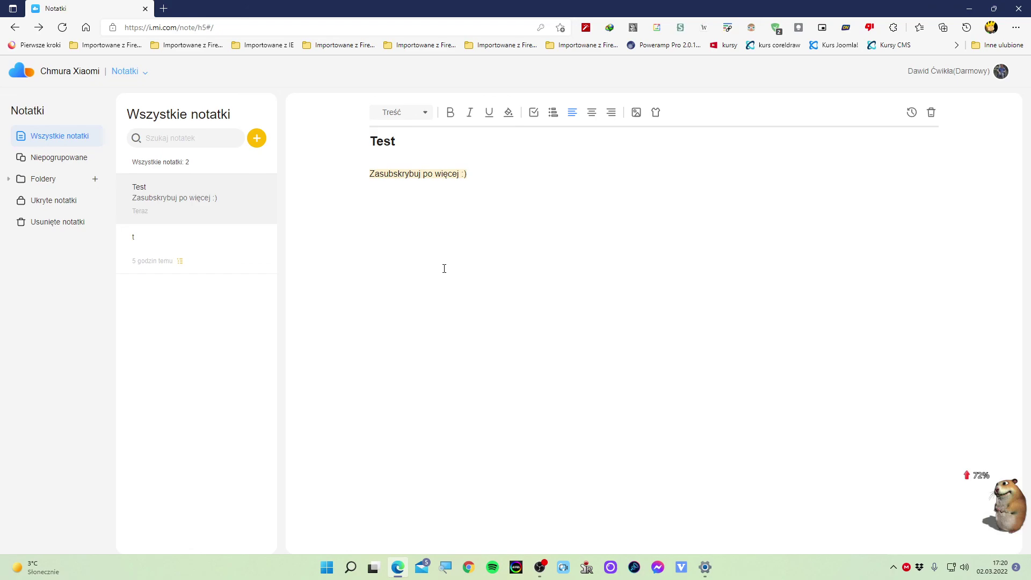
pyautogui.hotkey('ctrl', 'v')
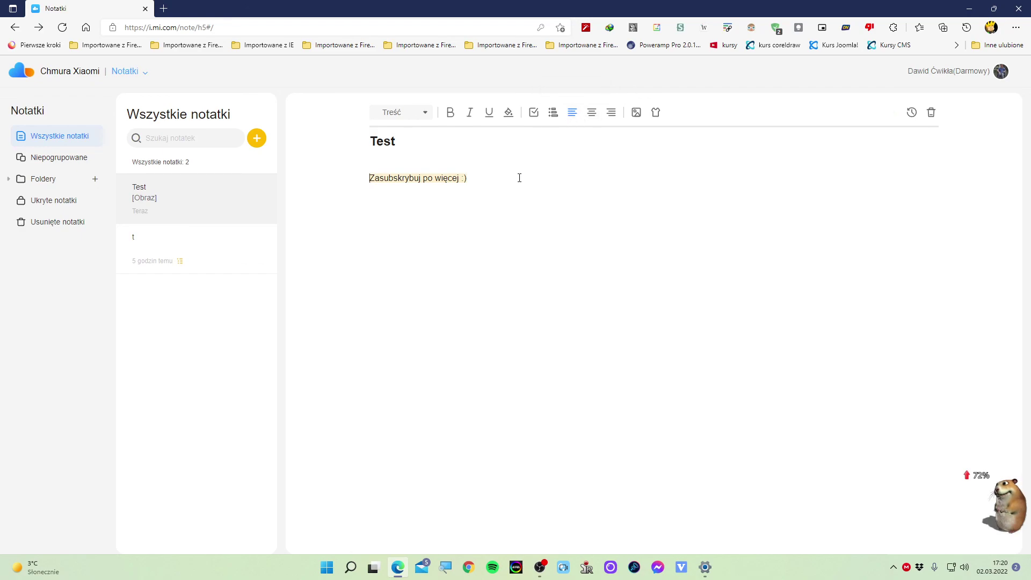
pyautogui.rightClick(209, 326)
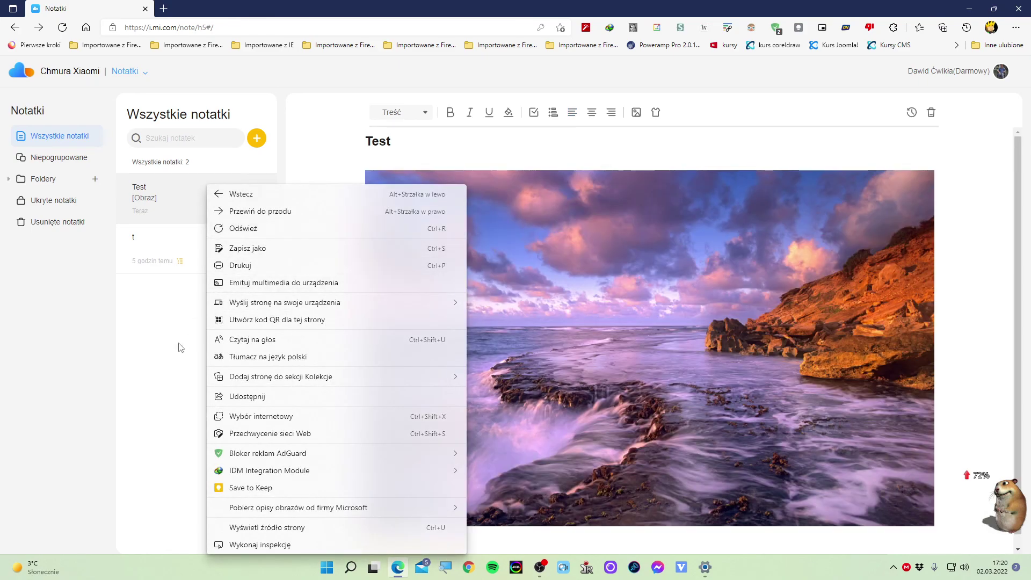
pyautogui.click(171, 355)
pyautogui.scroll(-1, 501, 373)
pyautogui.scroll(1, 503, 372)
pyautogui.scroll(-1, 503, 373)
pyautogui.scroll(1, 505, 375)
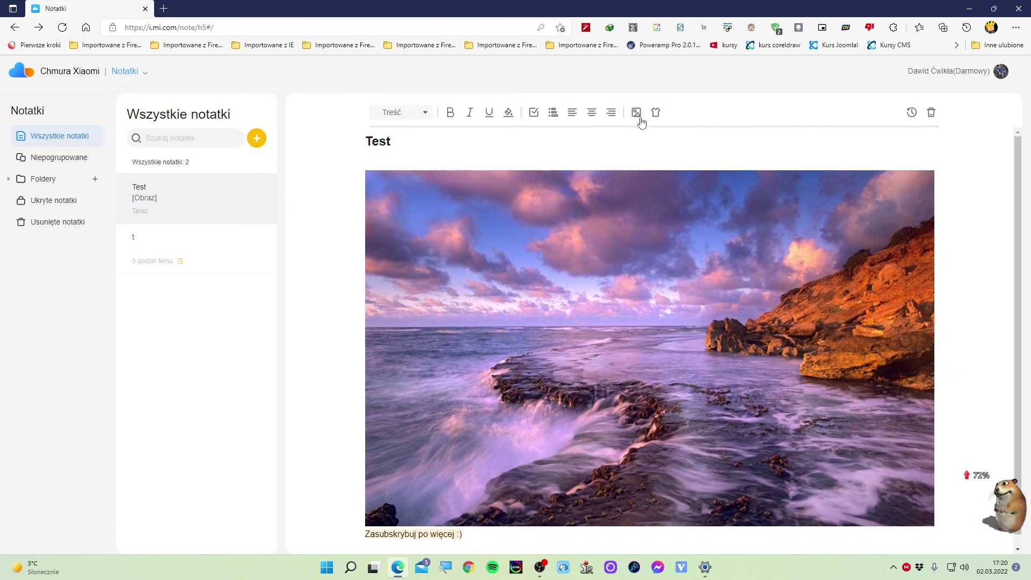
# - Try the yellow Motyw theme on the note, then switch back to white
pyautogui.click(657, 115)
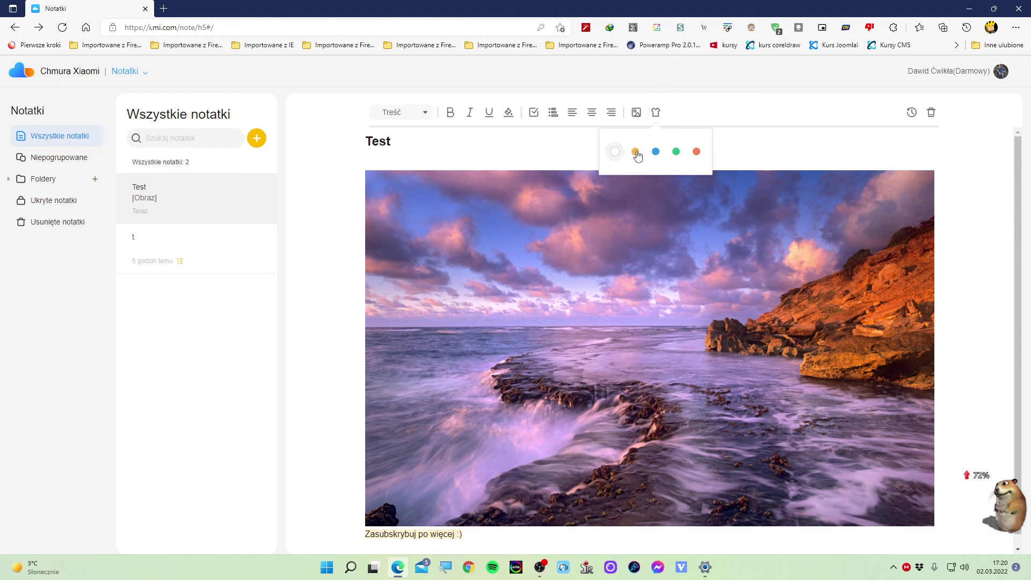
pyautogui.click(636, 153)
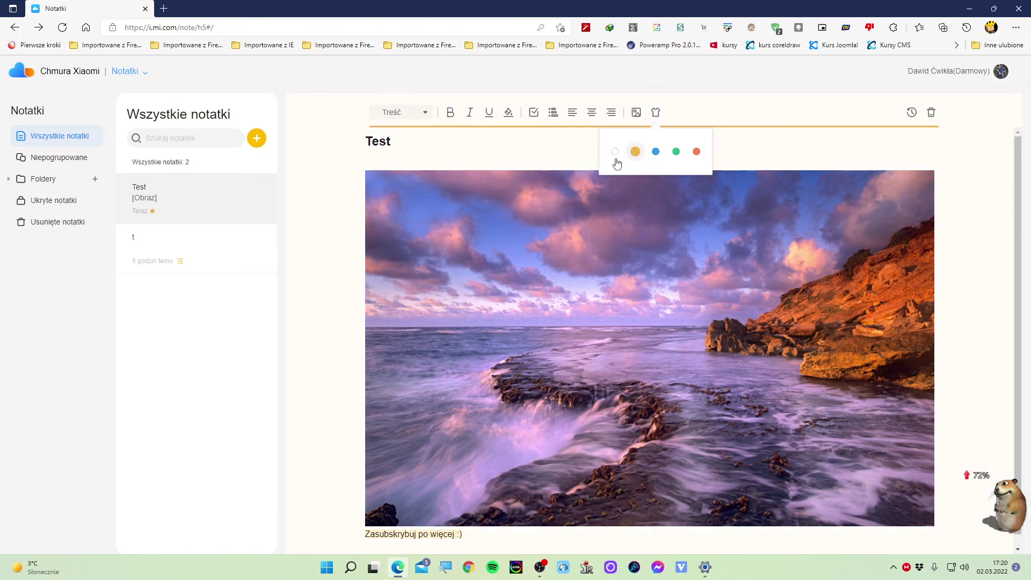
pyautogui.click(614, 154)
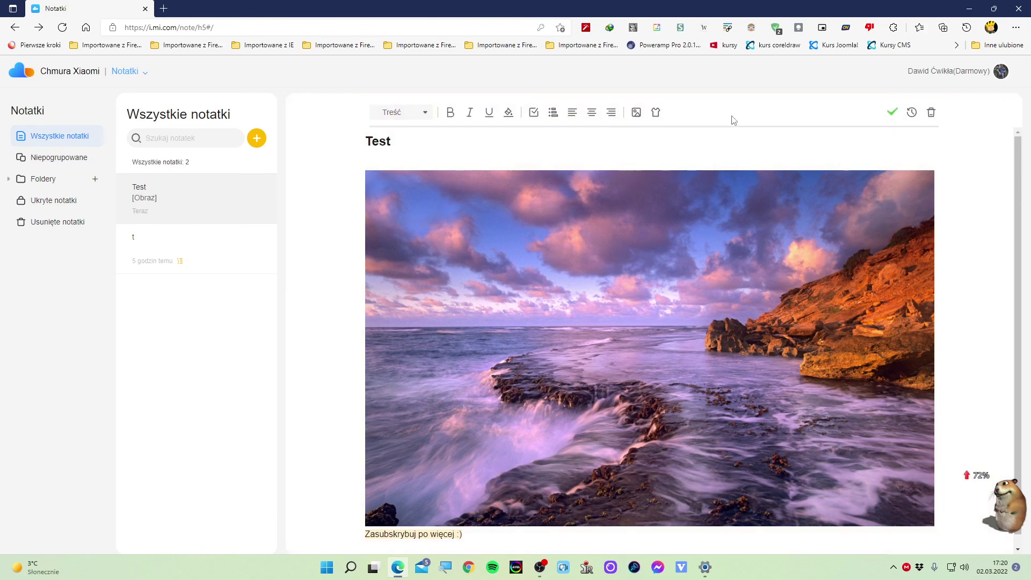
pyautogui.click(912, 113)
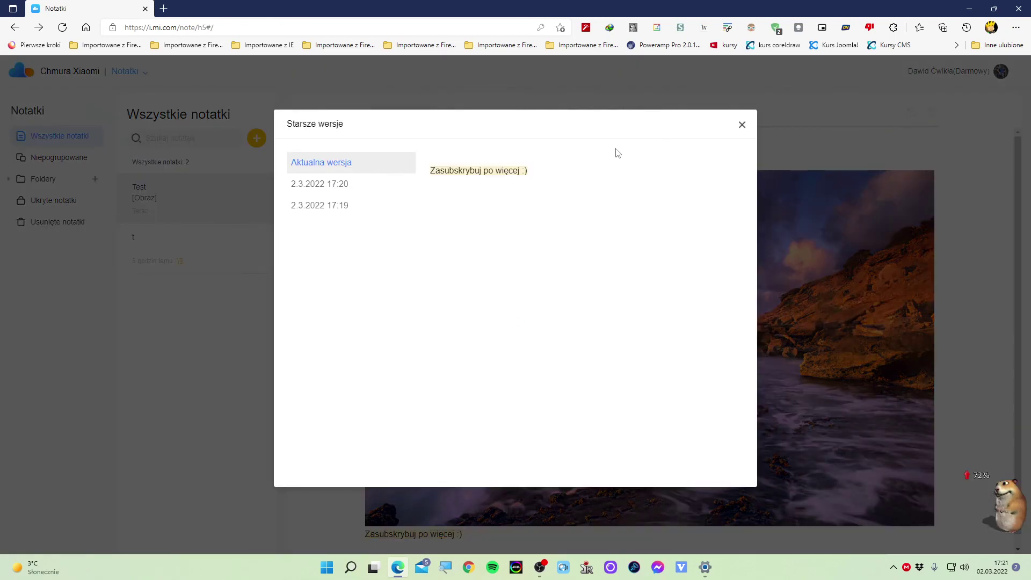
pyautogui.click(368, 186)
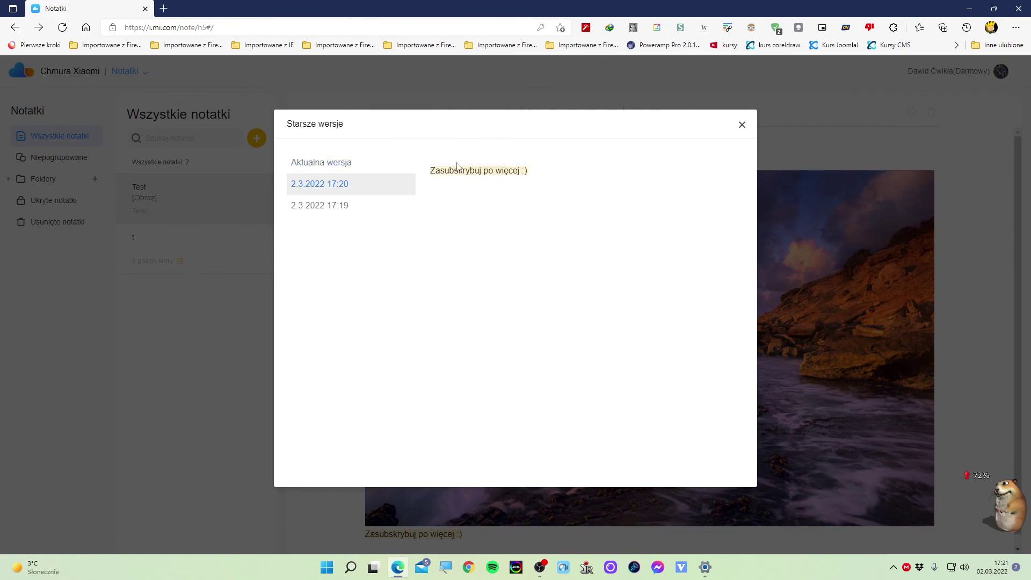
pyautogui.click(741, 124)
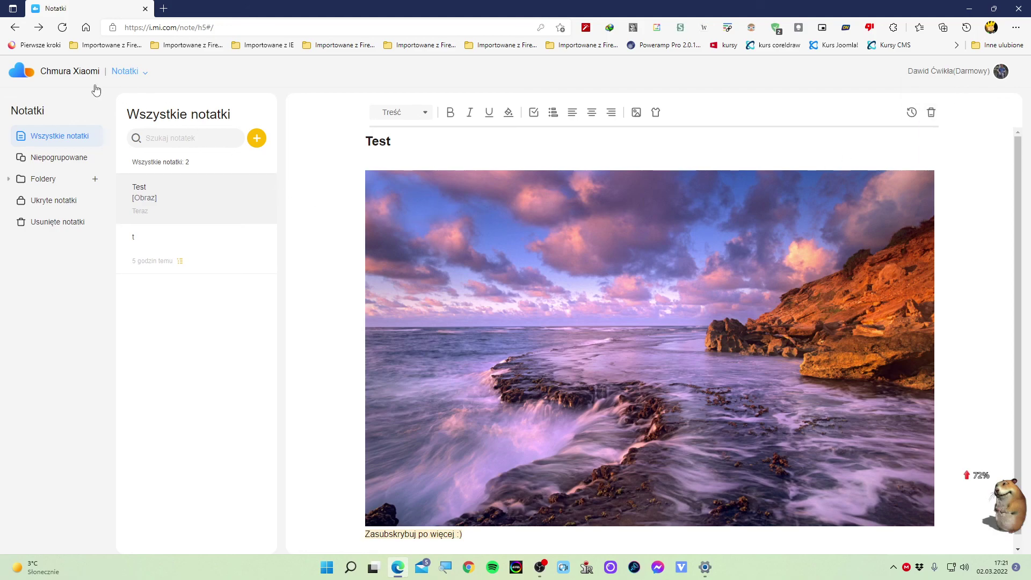
# - Create a mind map note with the main topic 'Chmura Xiaomi'
pyautogui.moveTo(262, 145)
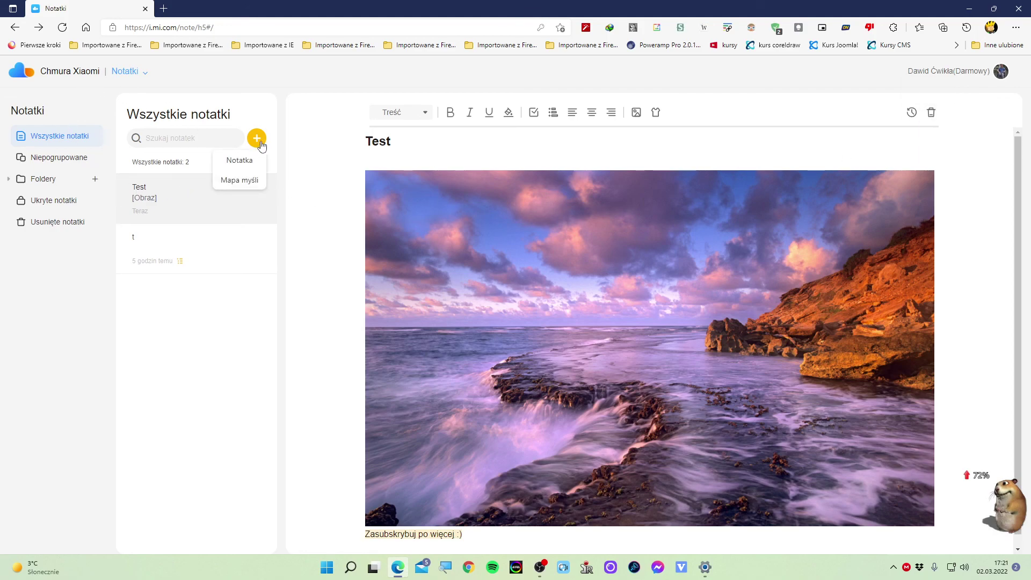
pyautogui.click(239, 181)
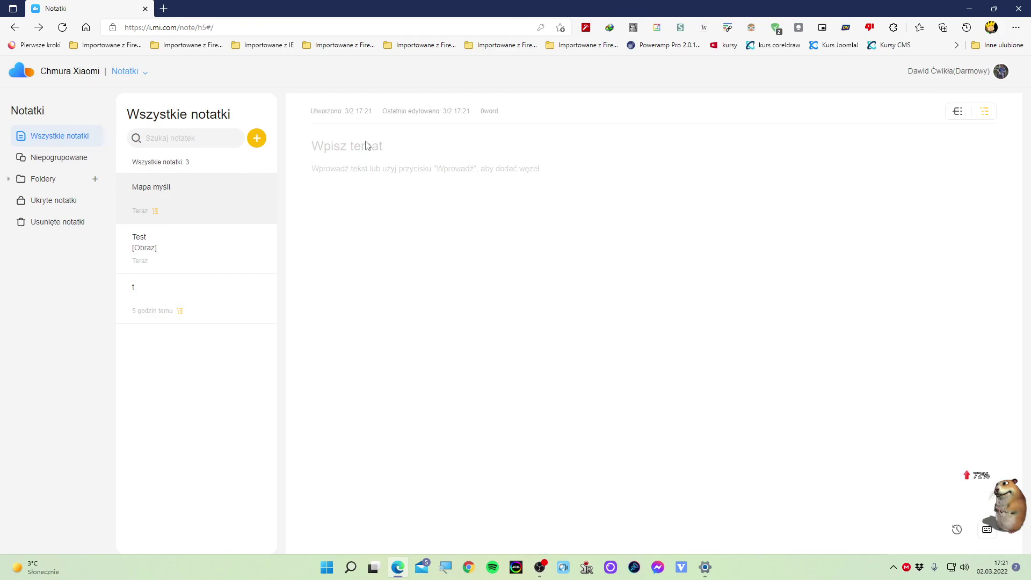
pyautogui.click(348, 154)
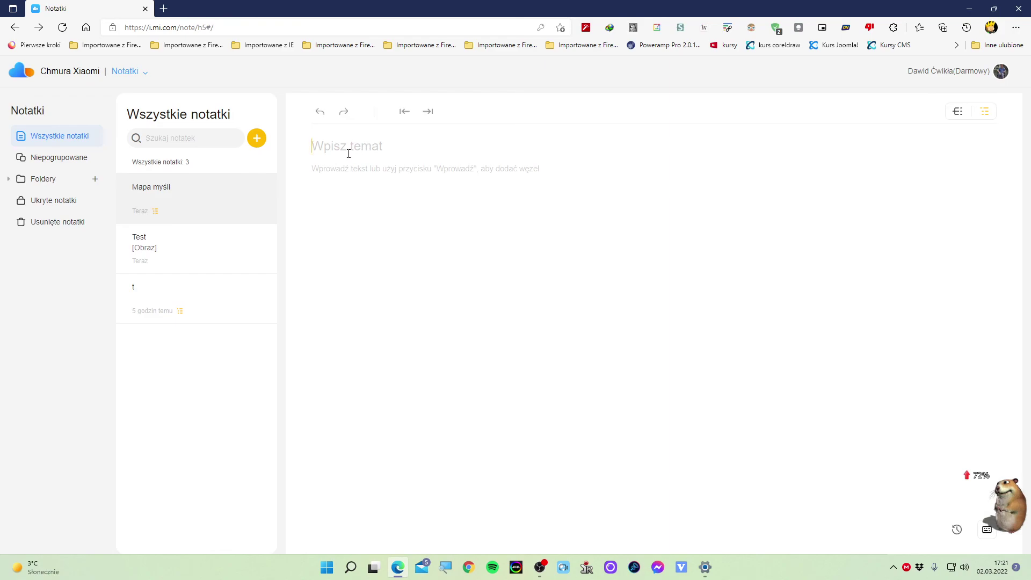
pyautogui.write('XC')
pyautogui.press('BackSpace')
pyautogui.write('Chmura Xia')
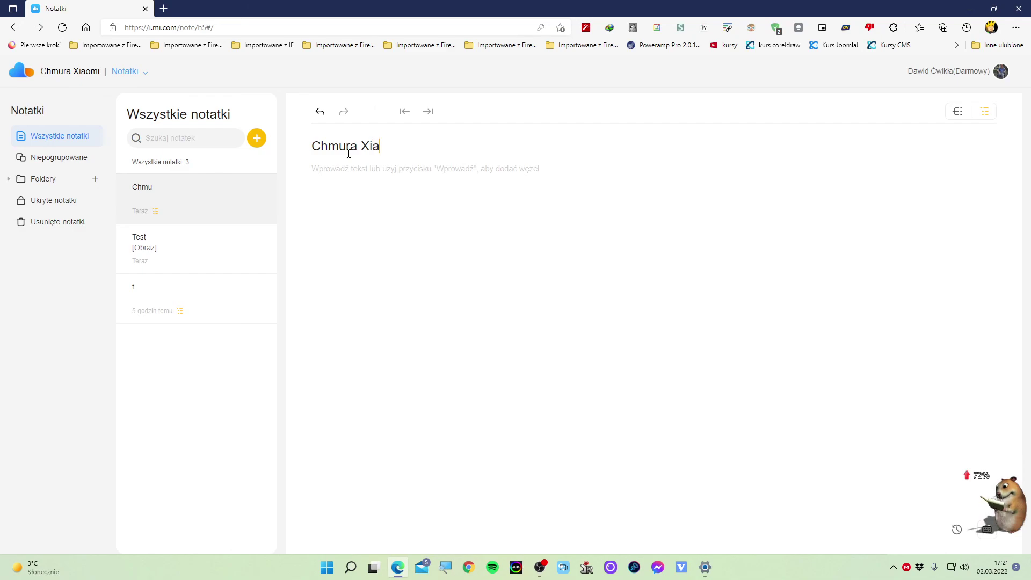
pyautogui.write('omi+-')
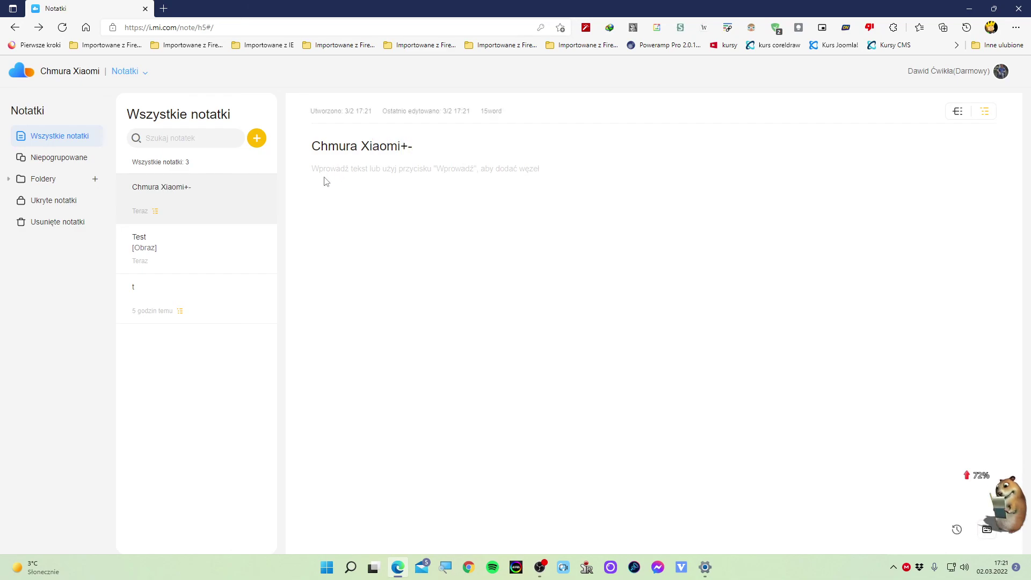
# - Add the first node under the topic and correct its text to Galeria
pyautogui.click(441, 169)
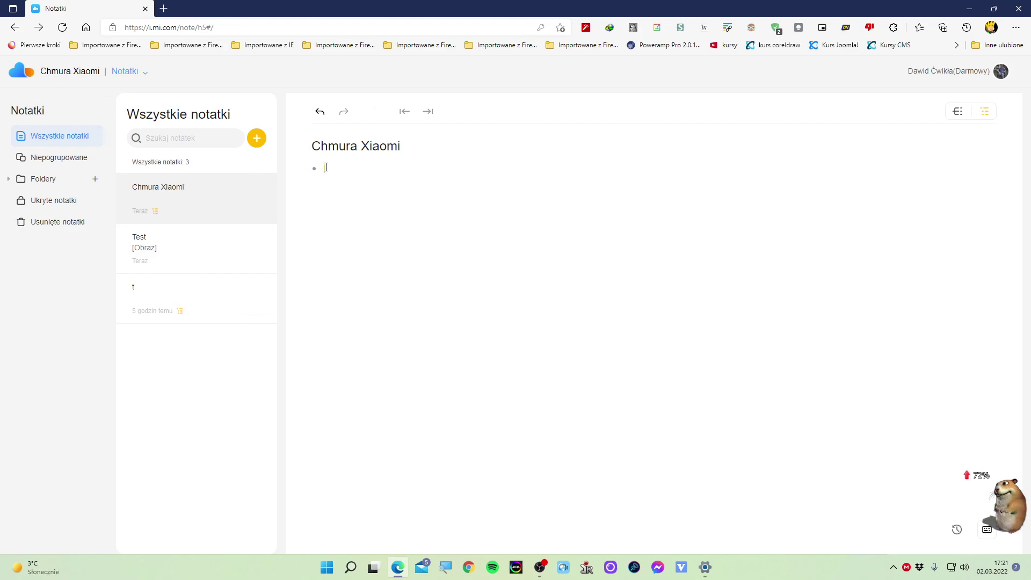
pyautogui.press('BackSpace')
pyautogui.press('BackSpace')
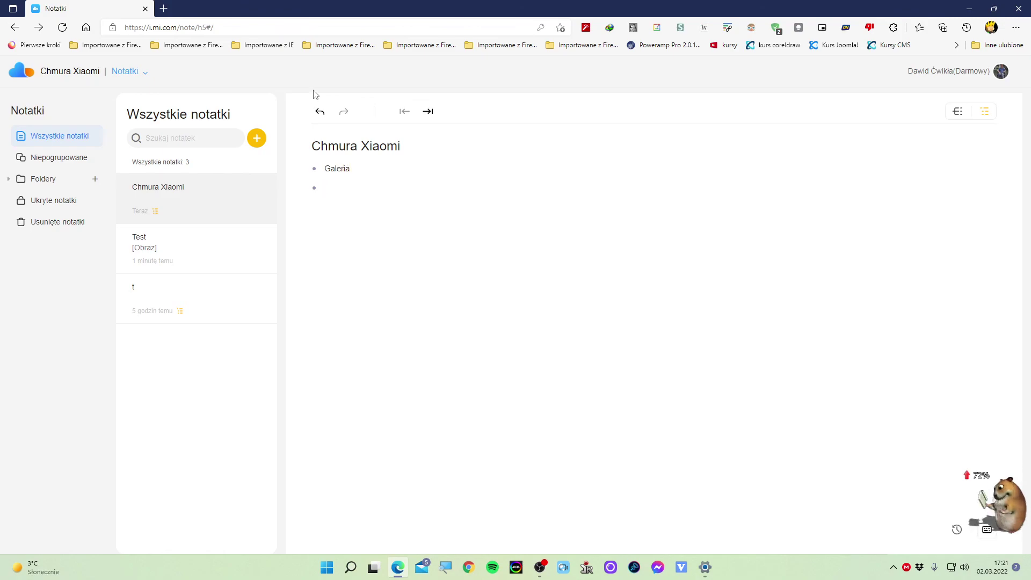
pyautogui.write('otatki')
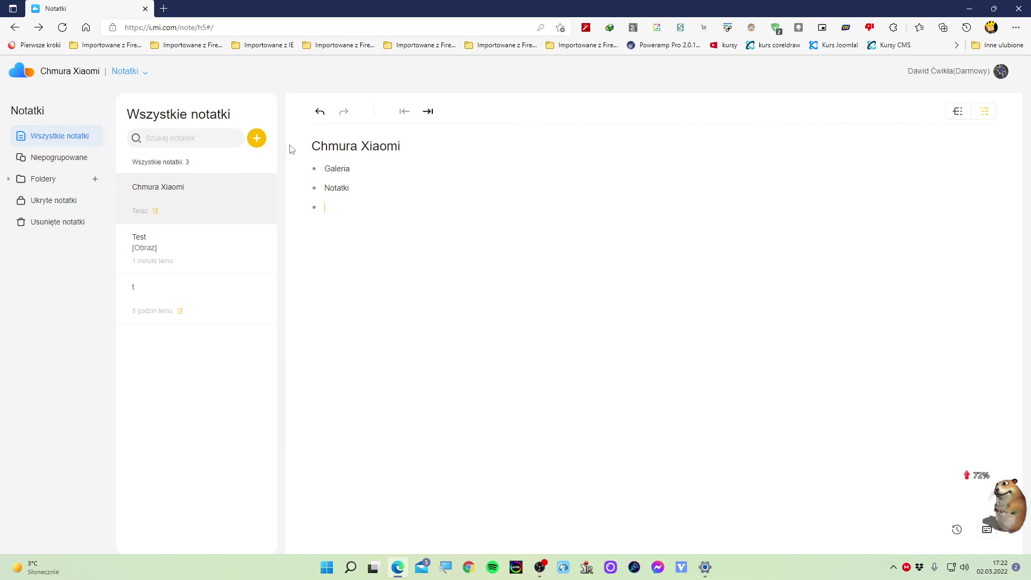
# - Open the Test note, tick its checkbox, and view the Move to folder options without moving it
pyautogui.click(210, 245)
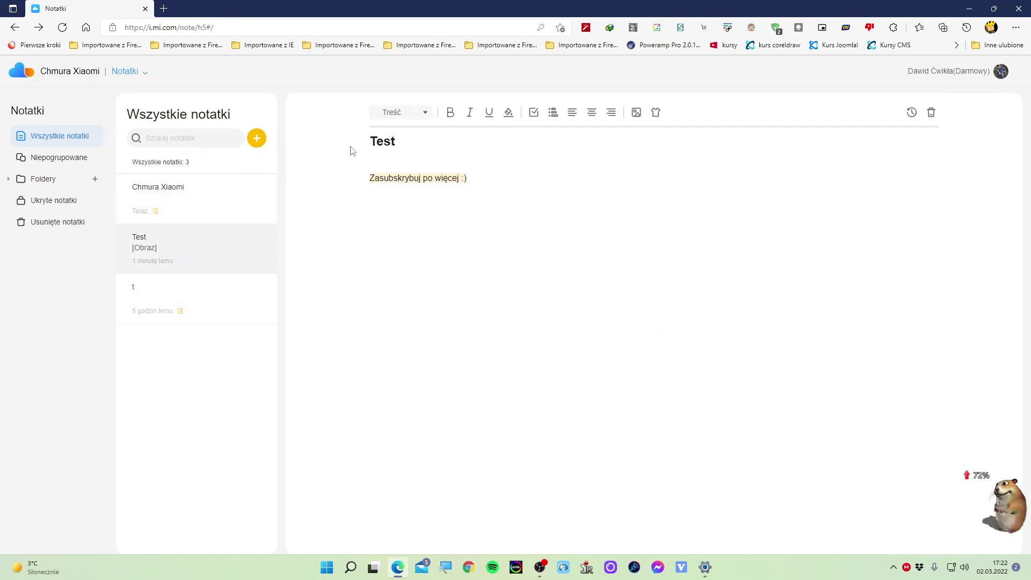
pyautogui.rightClick(173, 257)
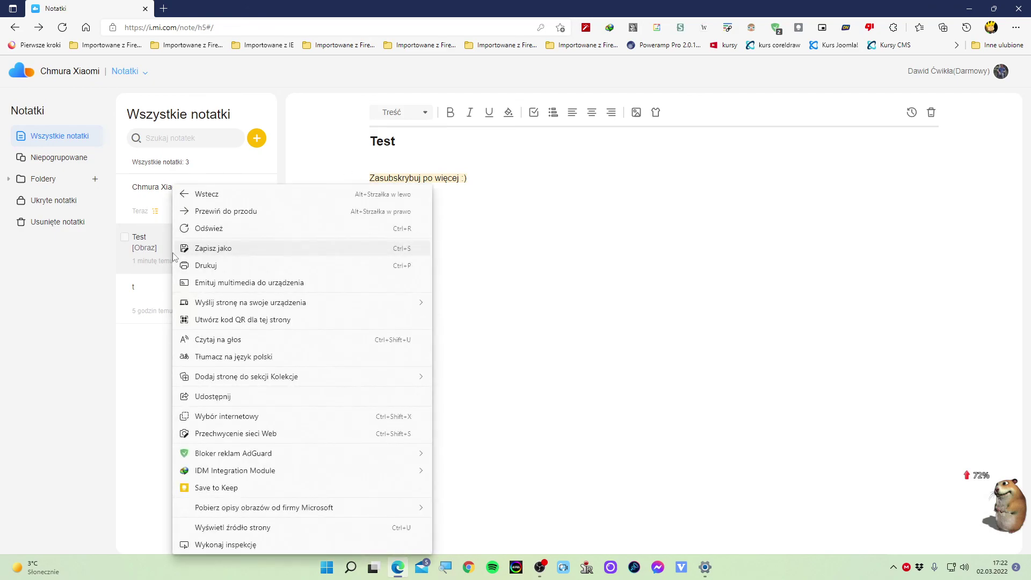
pyautogui.click(156, 437)
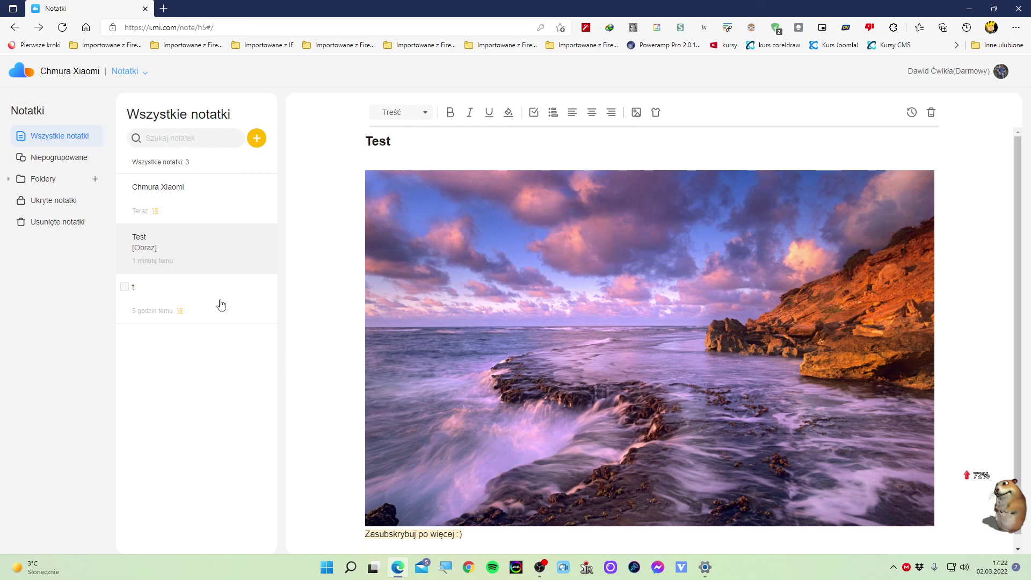
pyautogui.click(127, 239)
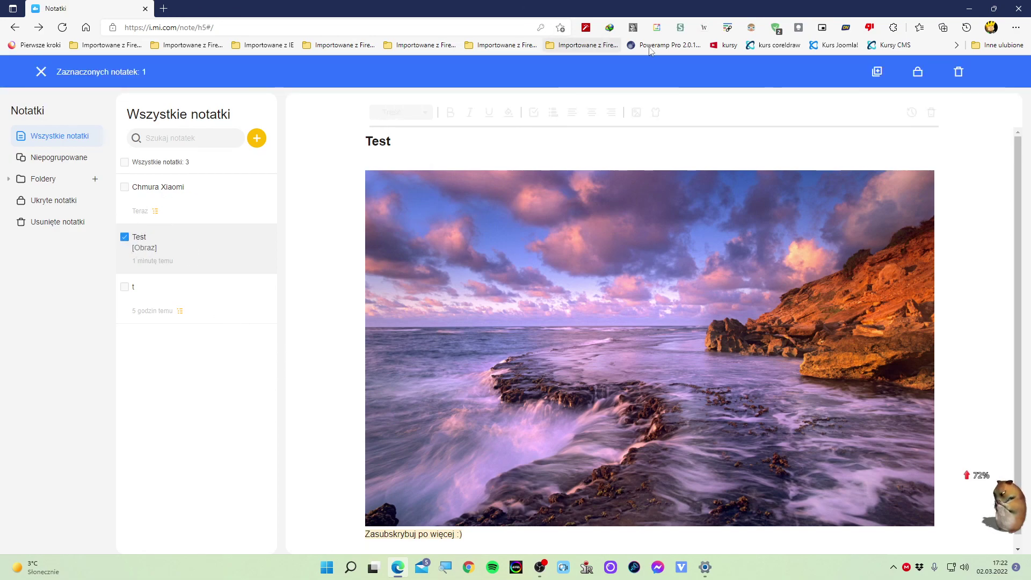
pyautogui.click(878, 73)
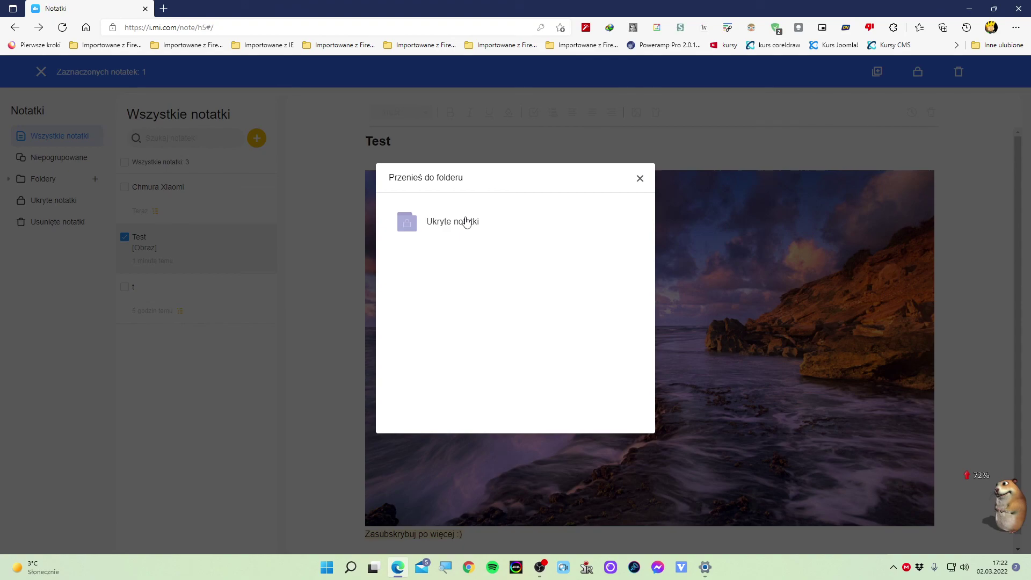
pyautogui.click(638, 178)
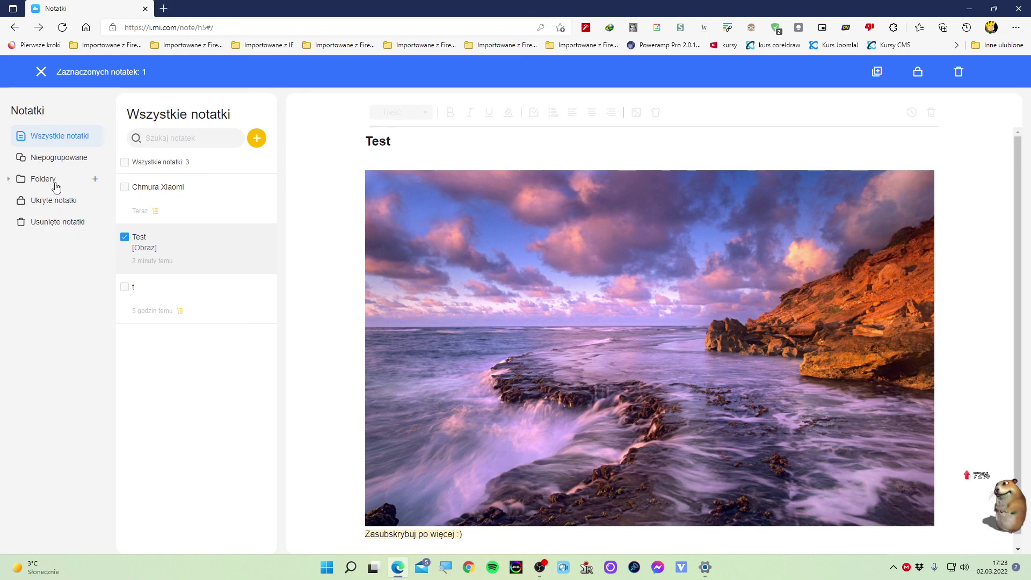
# - Create the notes folder 'Moje' and move the Test note into it
pyautogui.click(96, 180)
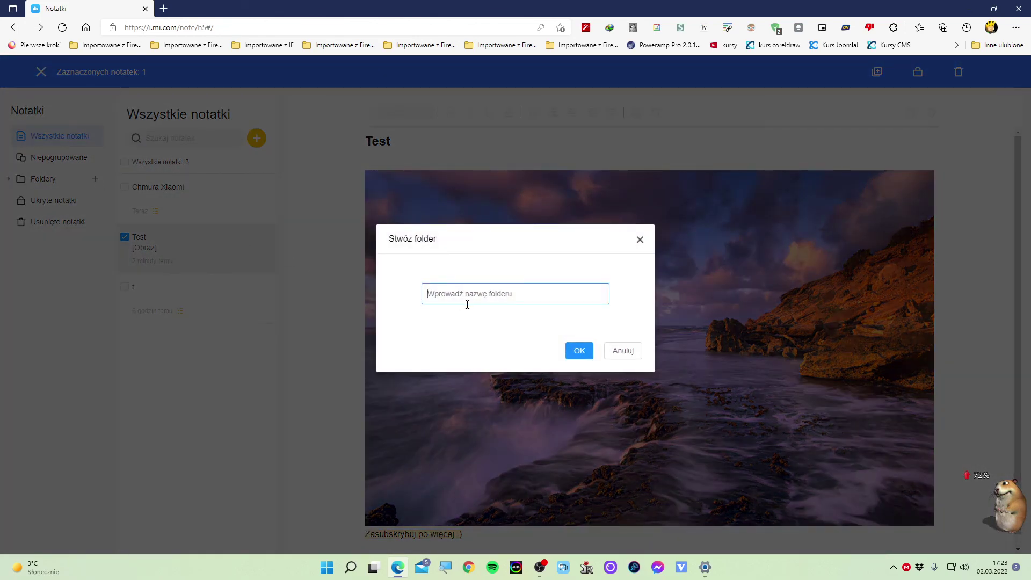
pyautogui.write('Moje')
pyautogui.click(570, 350)
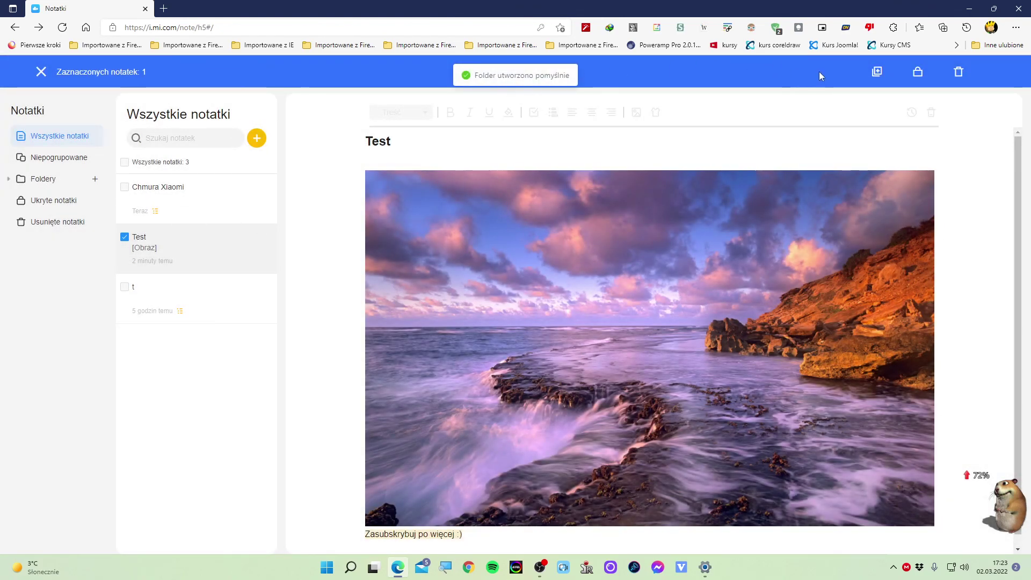
pyautogui.click(876, 76)
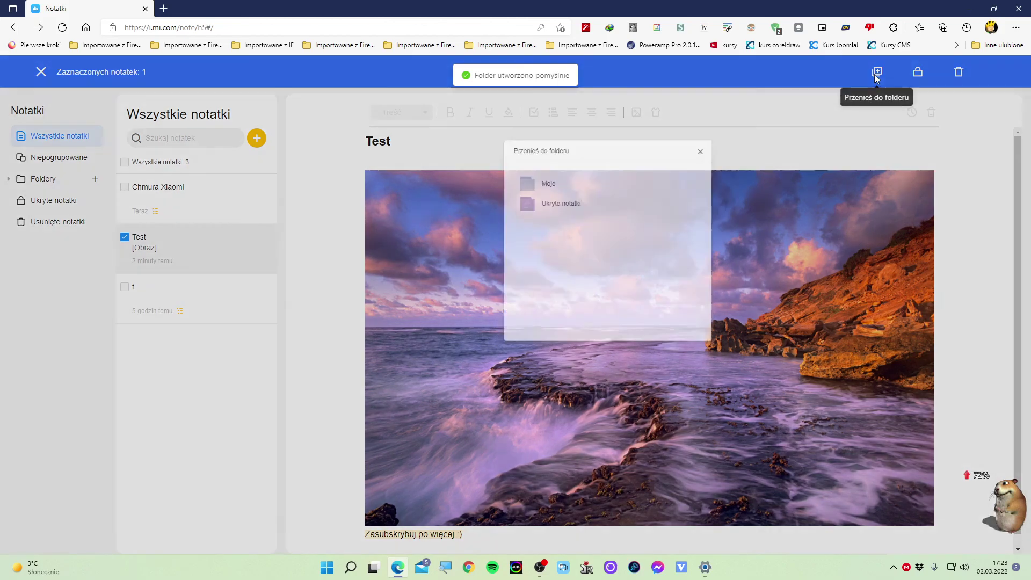
pyautogui.click(435, 220)
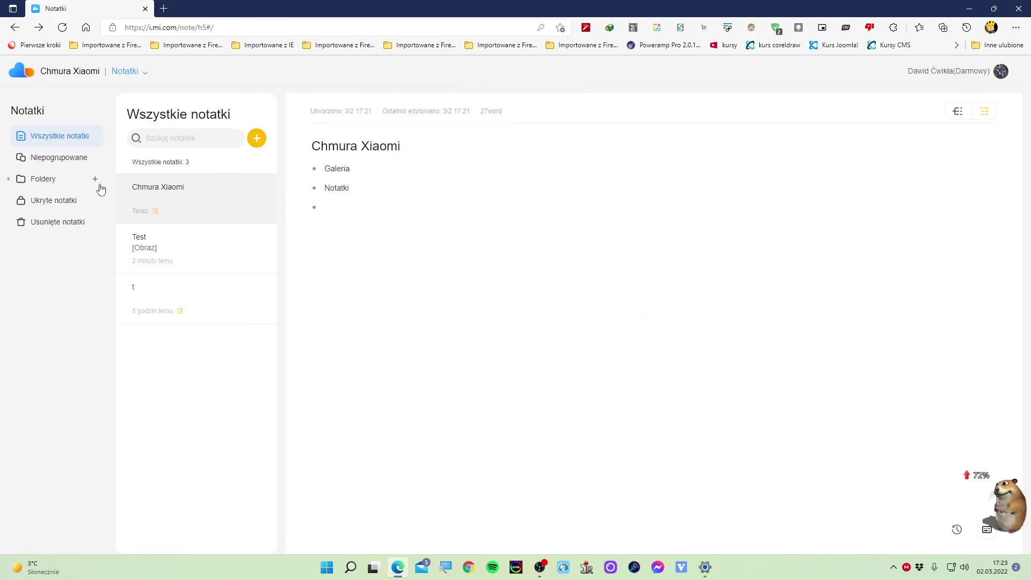
# - Open the Moje folder to check the note, then return to the Xiaomi Cloud home page
pyautogui.click(48, 181)
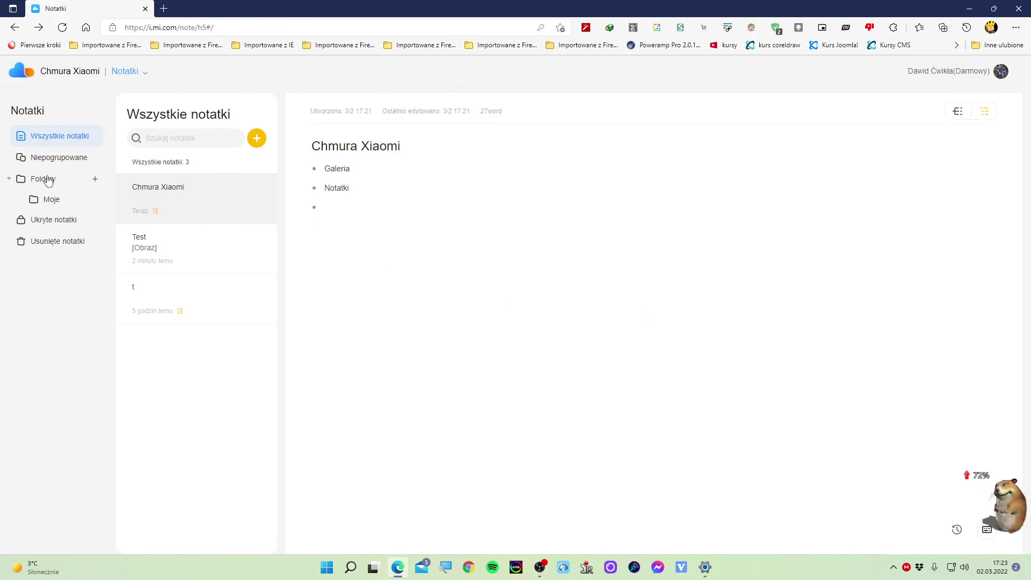
pyautogui.click(45, 200)
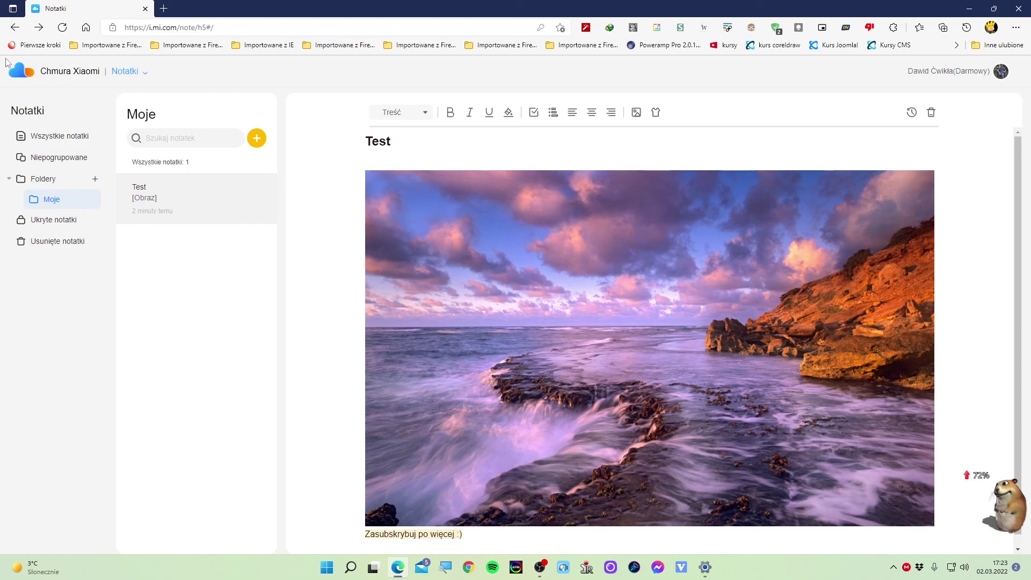
pyautogui.click(16, 78)
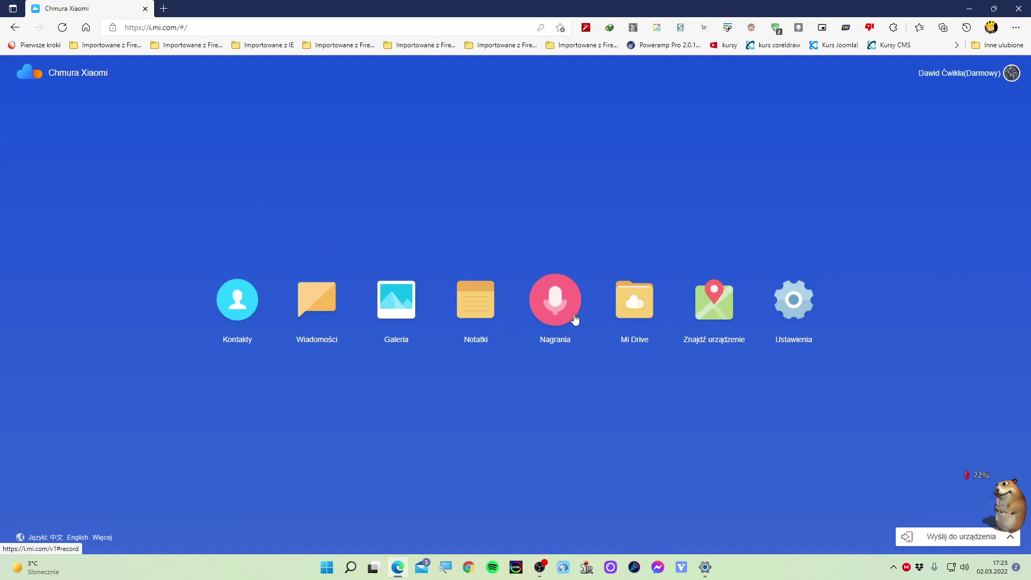
pyautogui.click(575, 319)
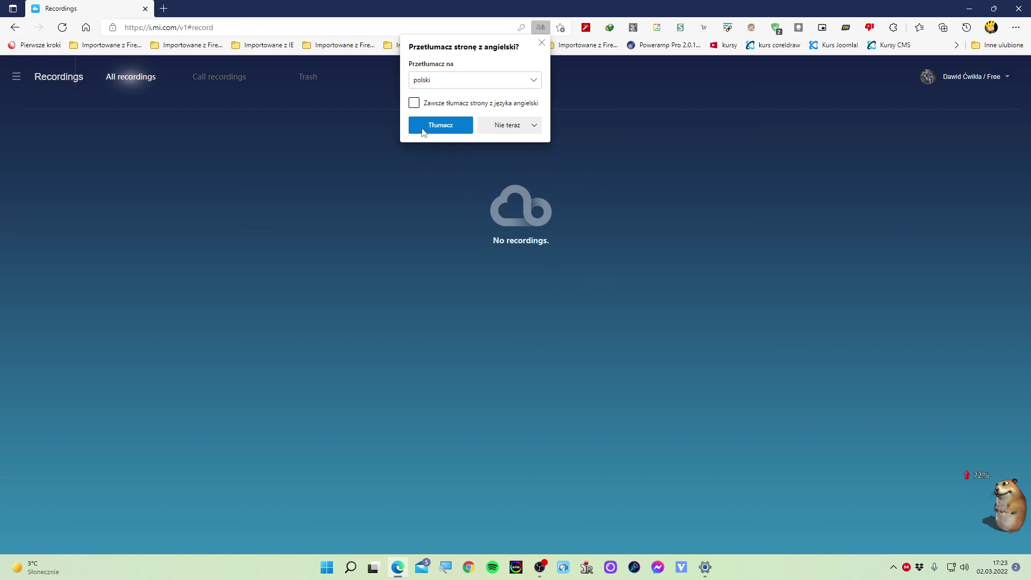
pyautogui.click(541, 43)
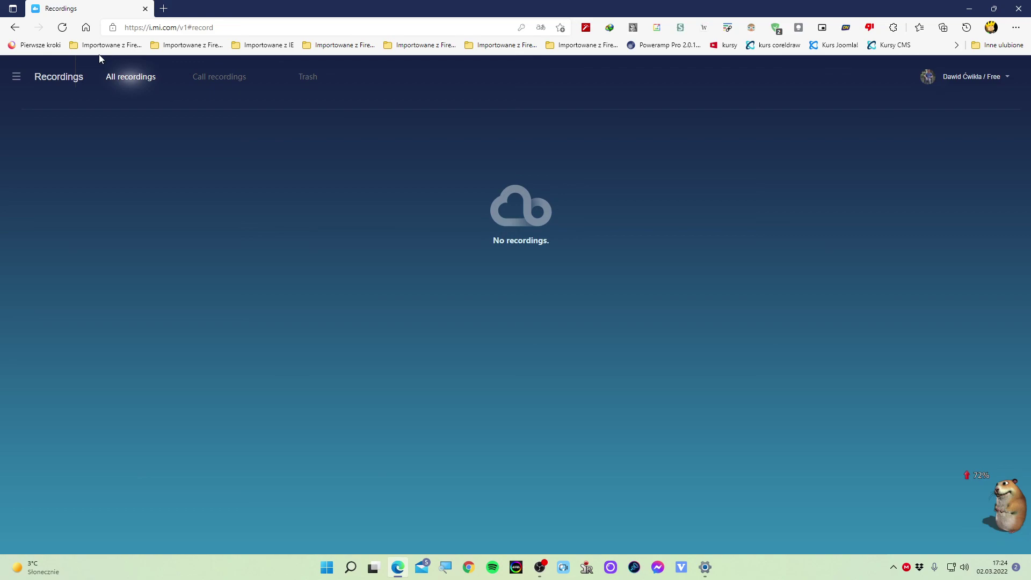
pyautogui.click(16, 76)
pyautogui.click(35, 87)
pyautogui.click(16, 76)
pyautogui.click(220, 87)
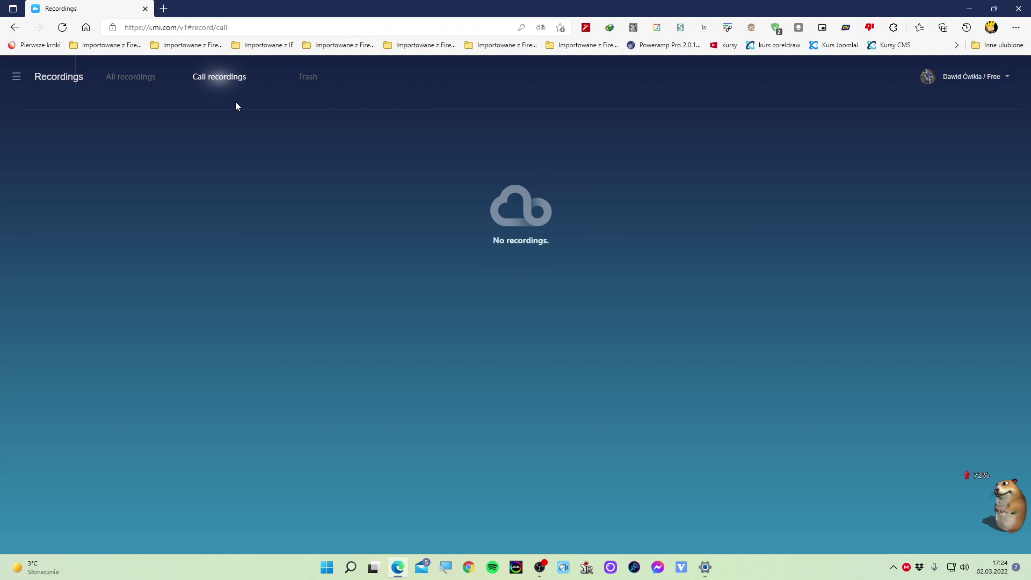
pyautogui.click(307, 81)
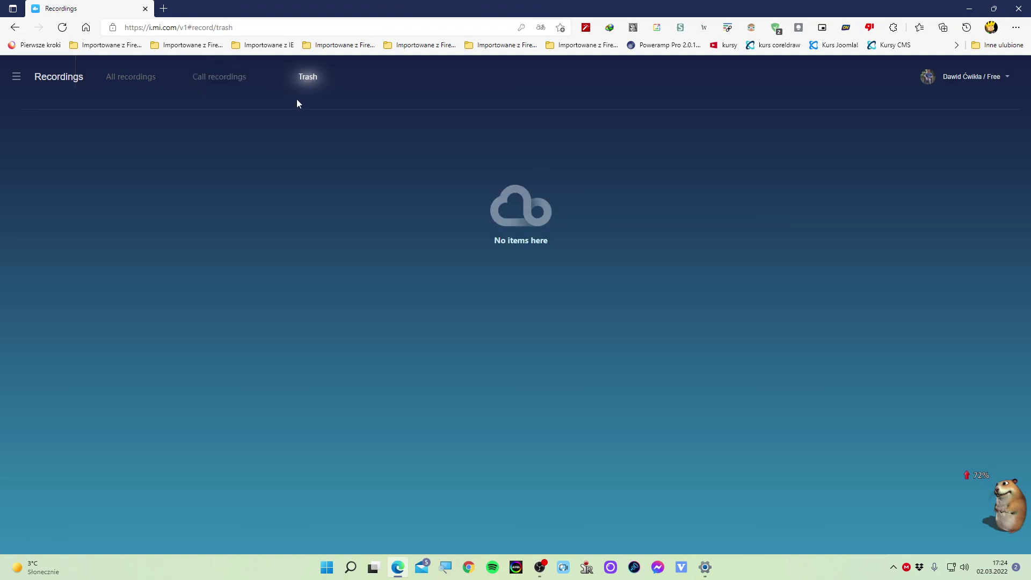
pyautogui.click(132, 84)
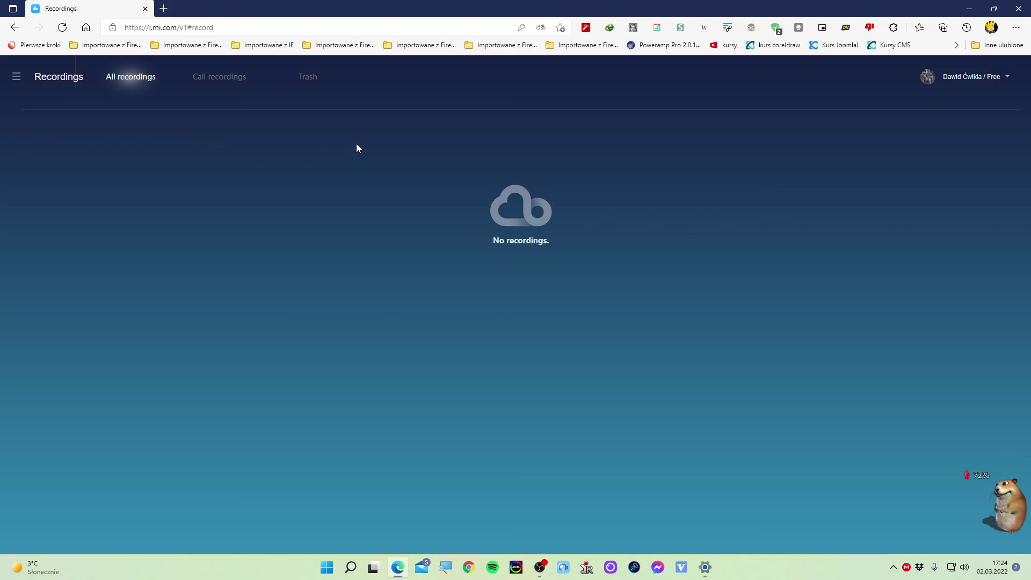
pyautogui.hotkey('alt', 'Left')
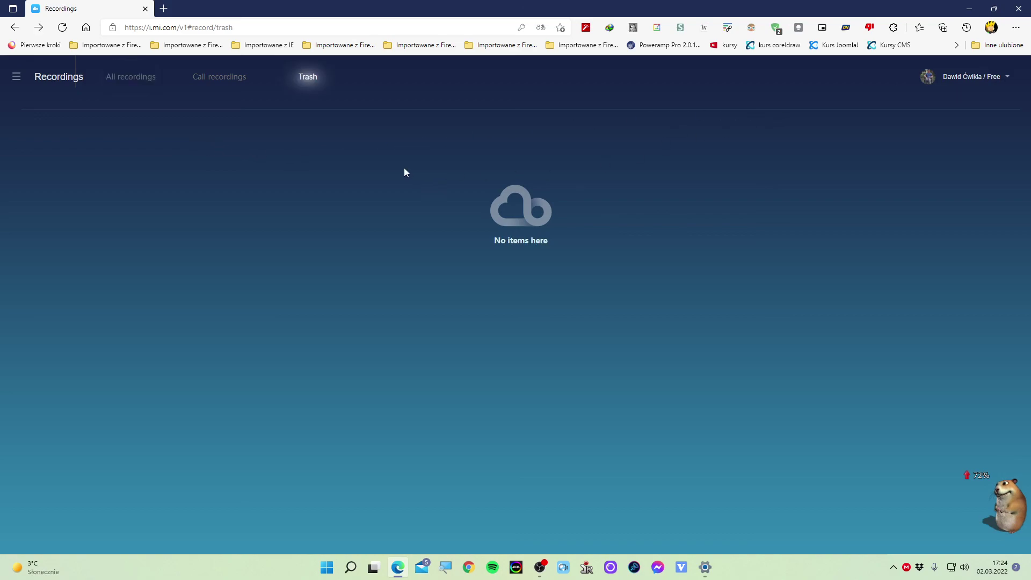
pyautogui.click(15, 78)
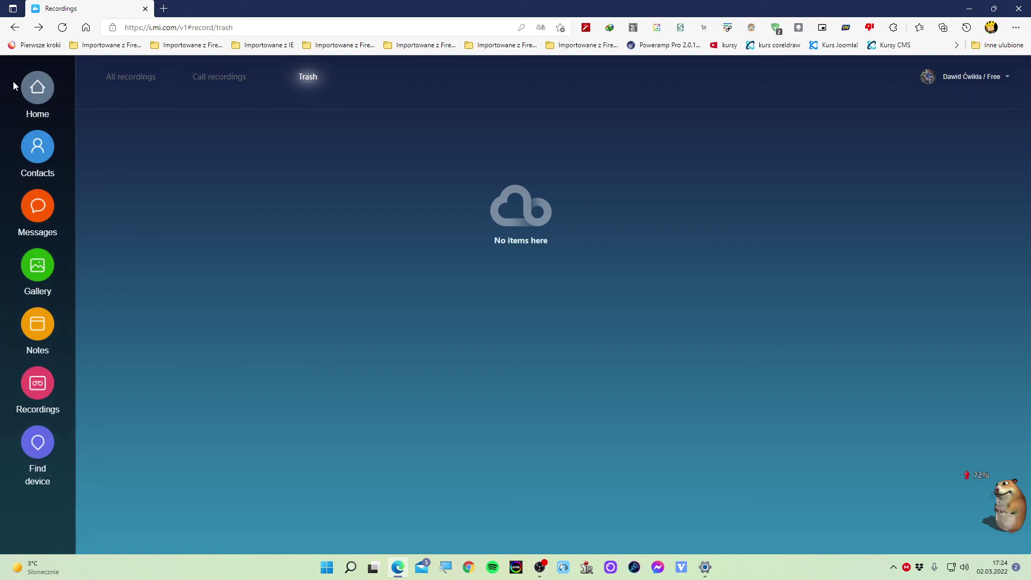
pyautogui.click(41, 89)
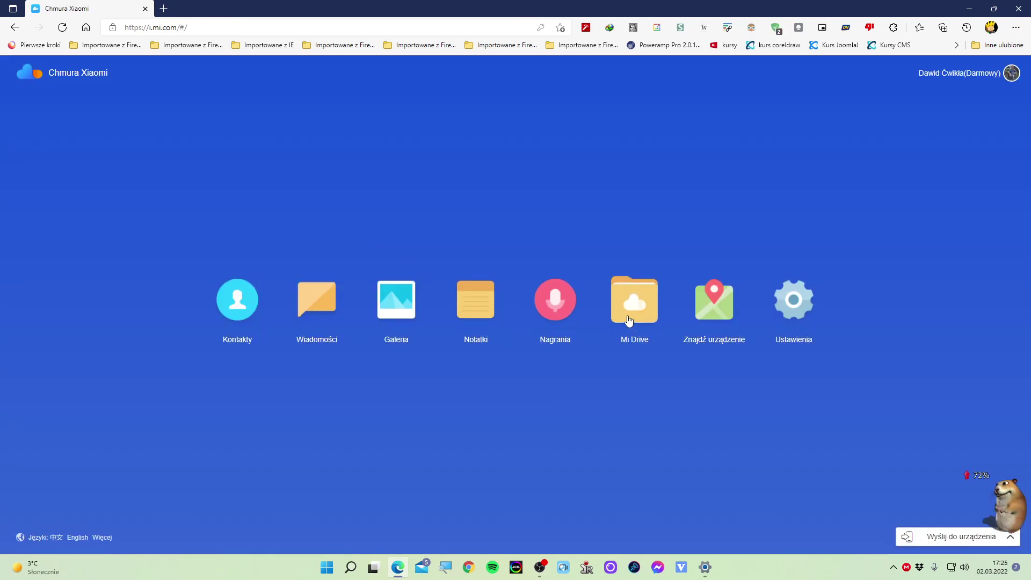
# - Open Mi Drive, dismiss the translate popup, tick folder aaa, and choose Upload a file
pyautogui.click(629, 320)
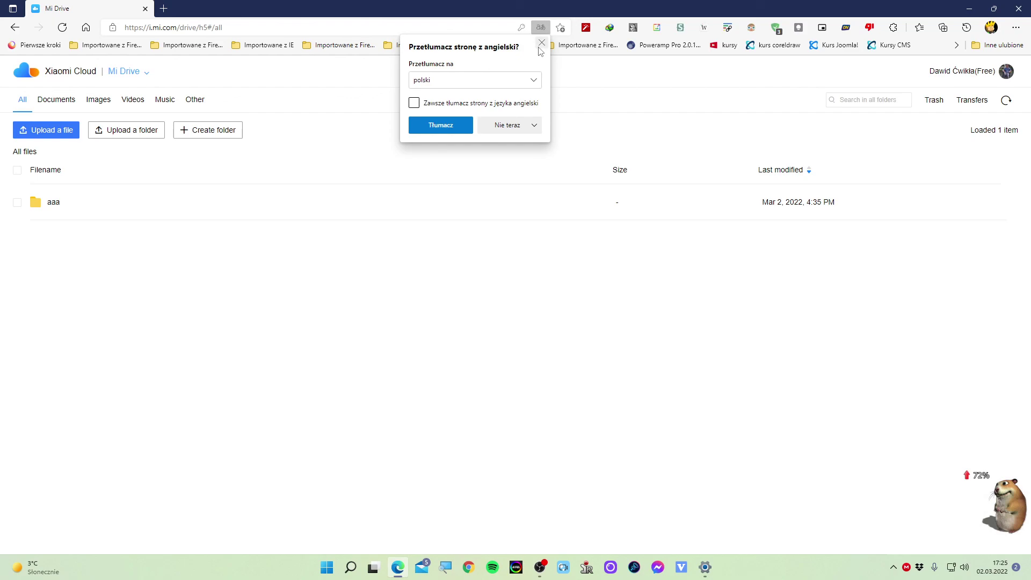
pyautogui.click(542, 43)
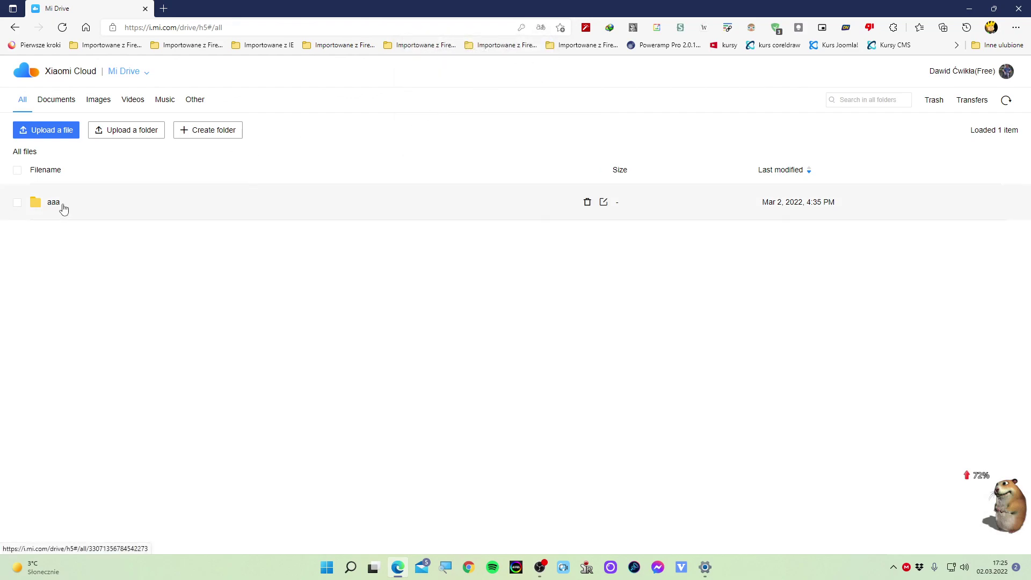
pyautogui.click(15, 203)
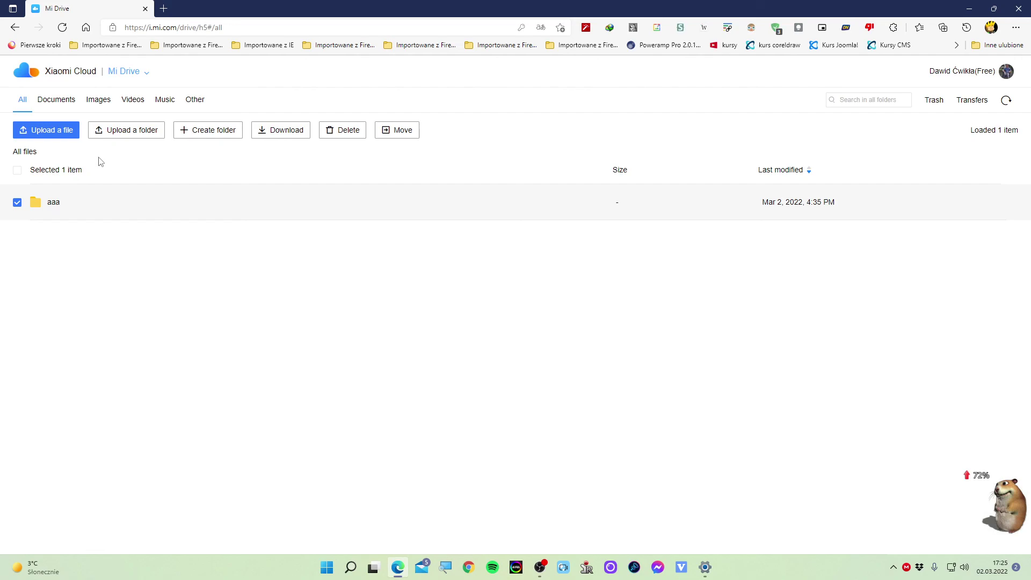
pyautogui.click(39, 135)
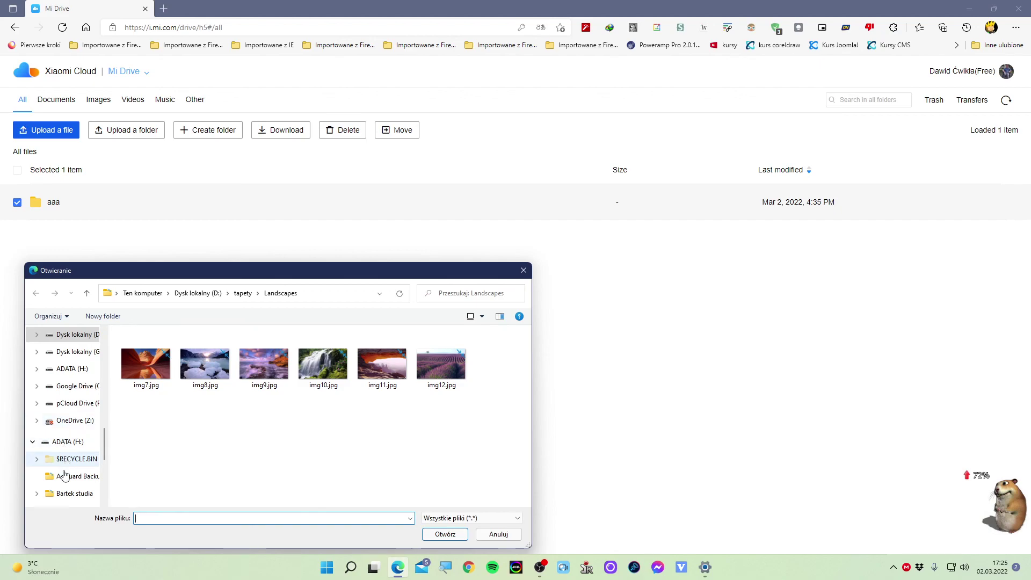
# - Upload 'Elektronomia - Sky High [NCS Release].mp3' from the NCS folder on drive D:
pyautogui.click(68, 335)
pyautogui.scroll(-2, 191, 449)
pyautogui.scroll(1, 190, 449)
pyautogui.scroll(1, 189, 449)
pyautogui.scroll(-1, 188, 447)
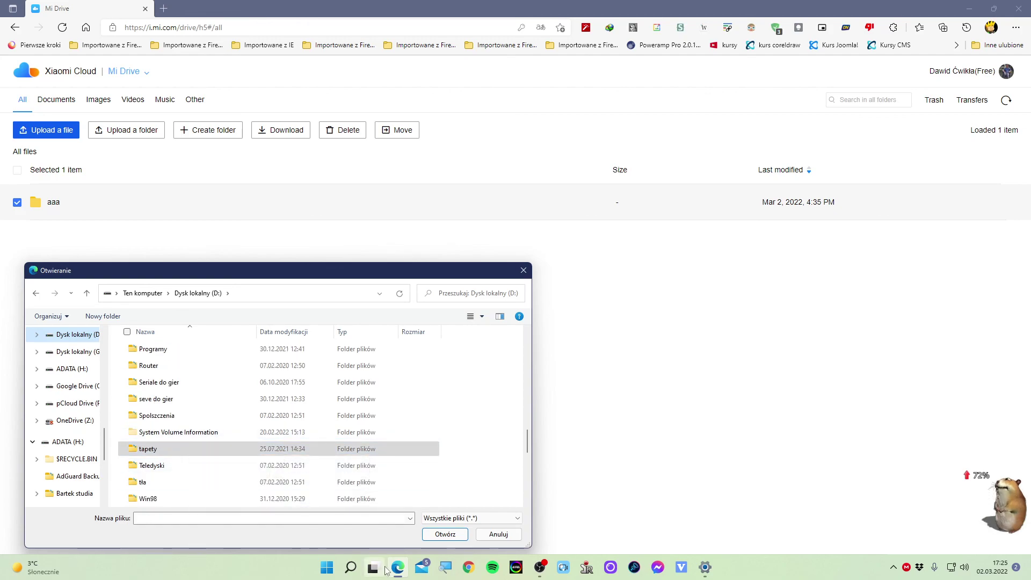
pyautogui.scroll(2, 196, 421)
pyautogui.scroll(1, 198, 424)
pyautogui.doubleClick(203, 415)
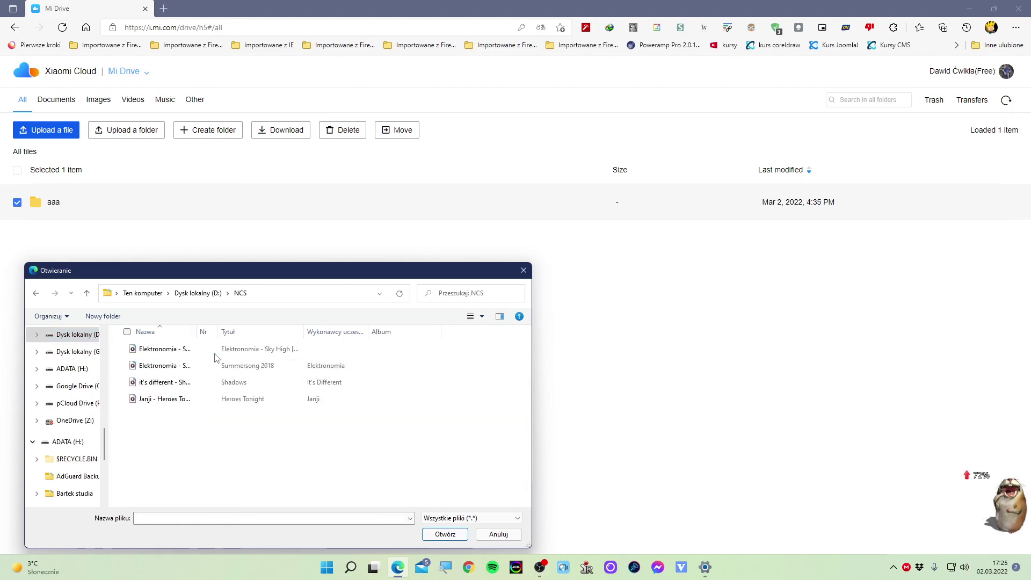
pyautogui.doubleClick(220, 350)
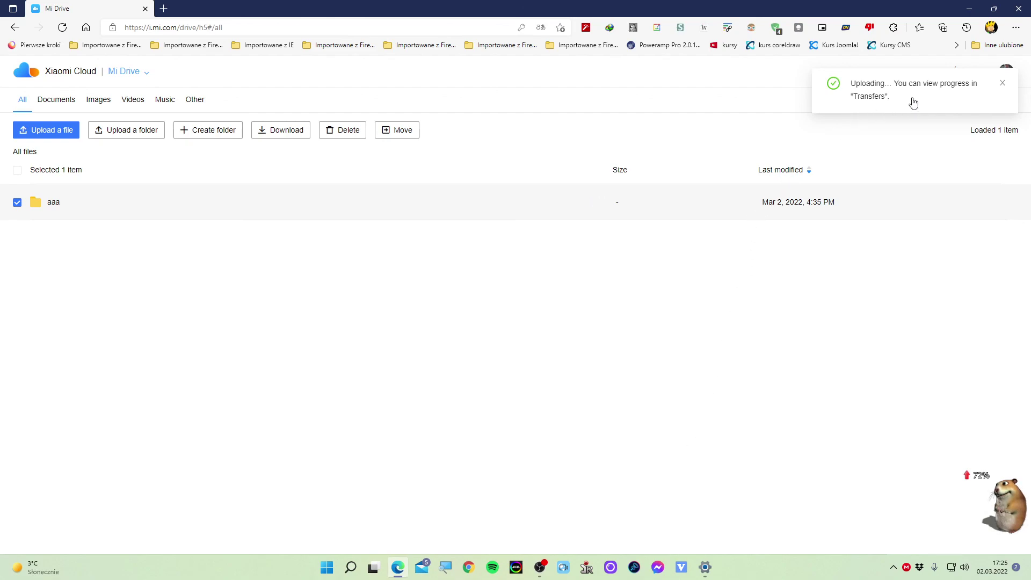
# - Show the transfers list and minimize OBS to see the completed upload
pyautogui.click(955, 95)
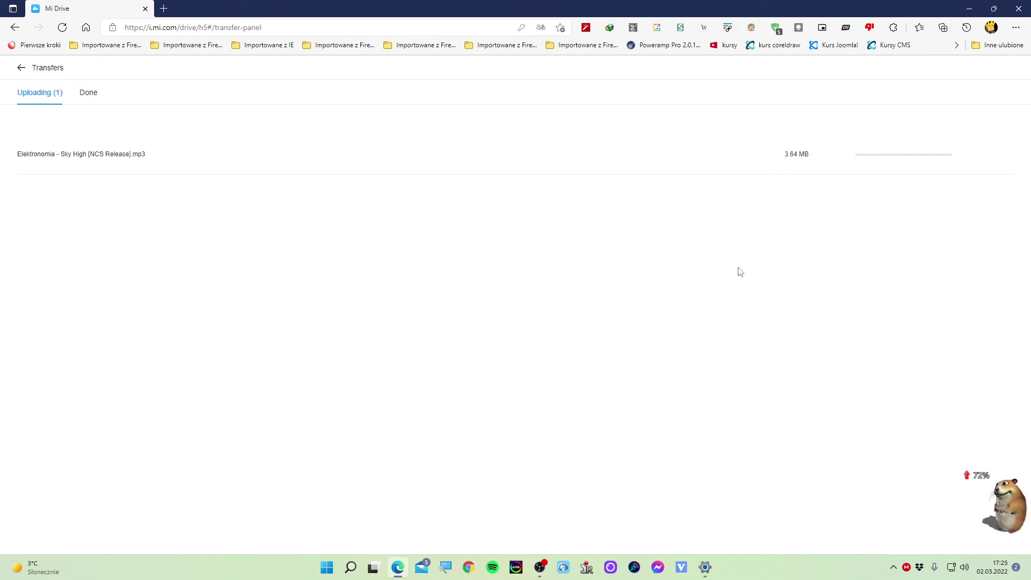
pyautogui.click(543, 569)
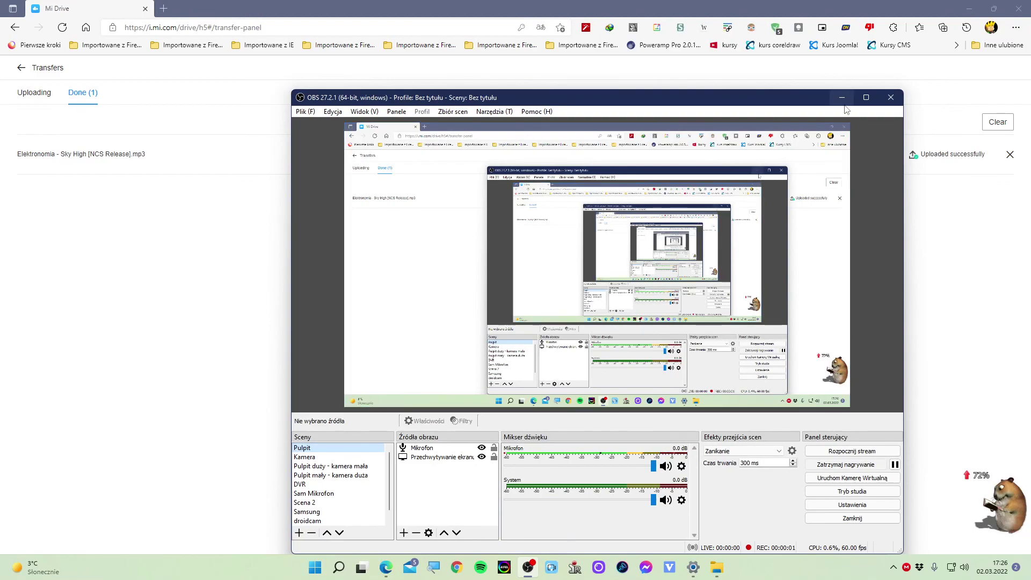
pyautogui.click(843, 98)
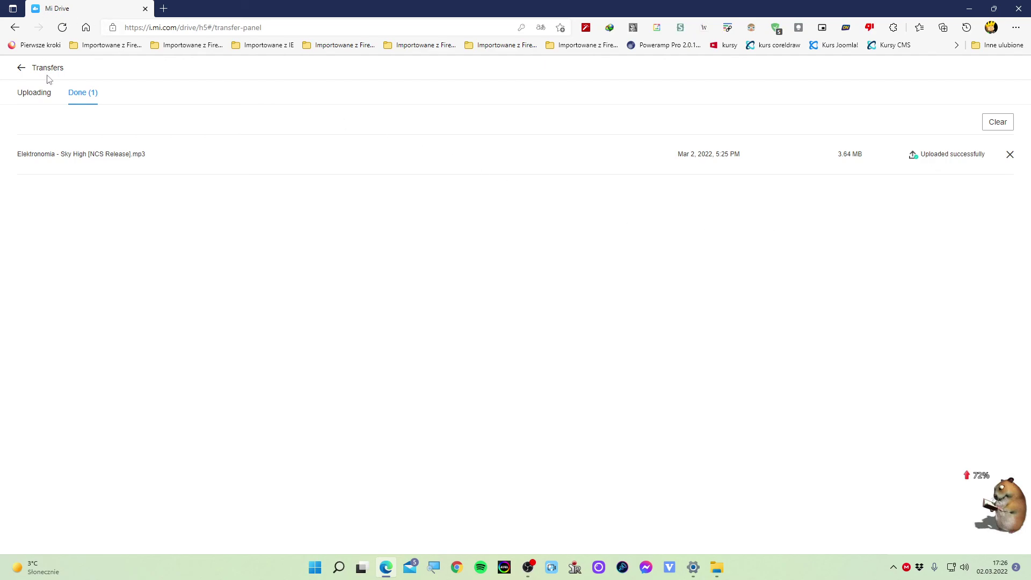
# - Back on the file list, cancel a Rename of the mp3 and check its empty History
pyautogui.click(23, 69)
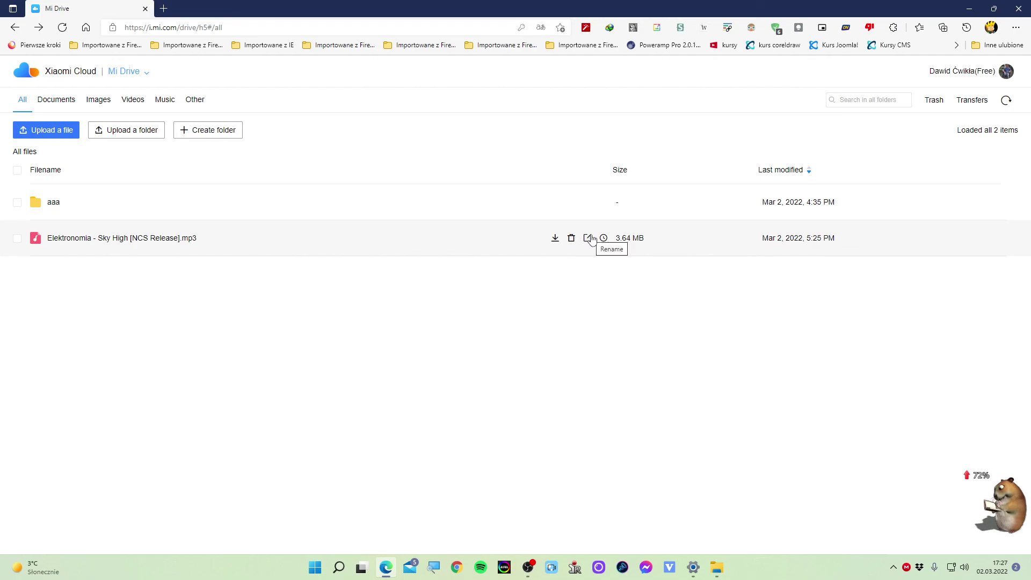
pyautogui.click(589, 238)
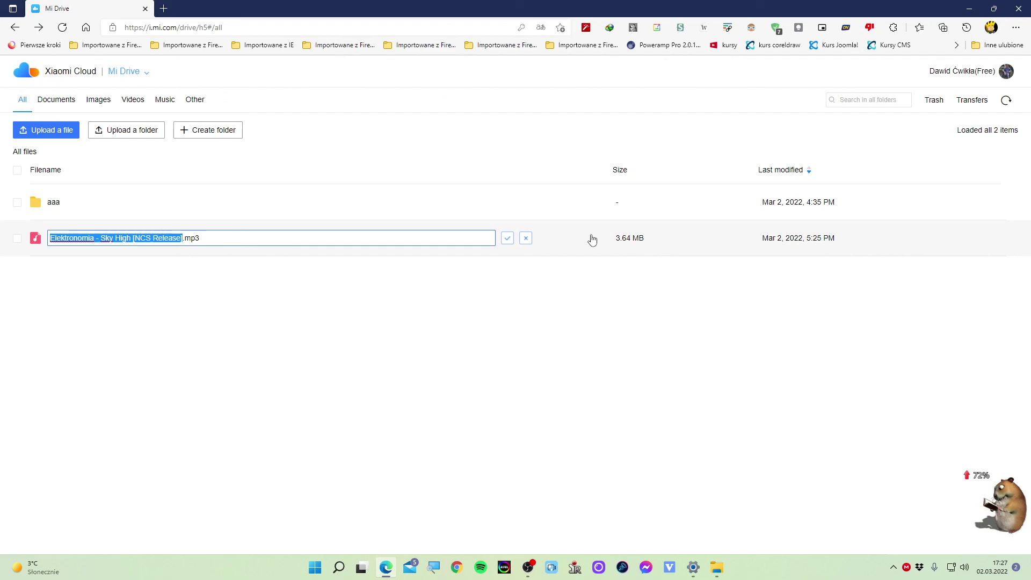
pyautogui.click(572, 294)
pyautogui.click(506, 239)
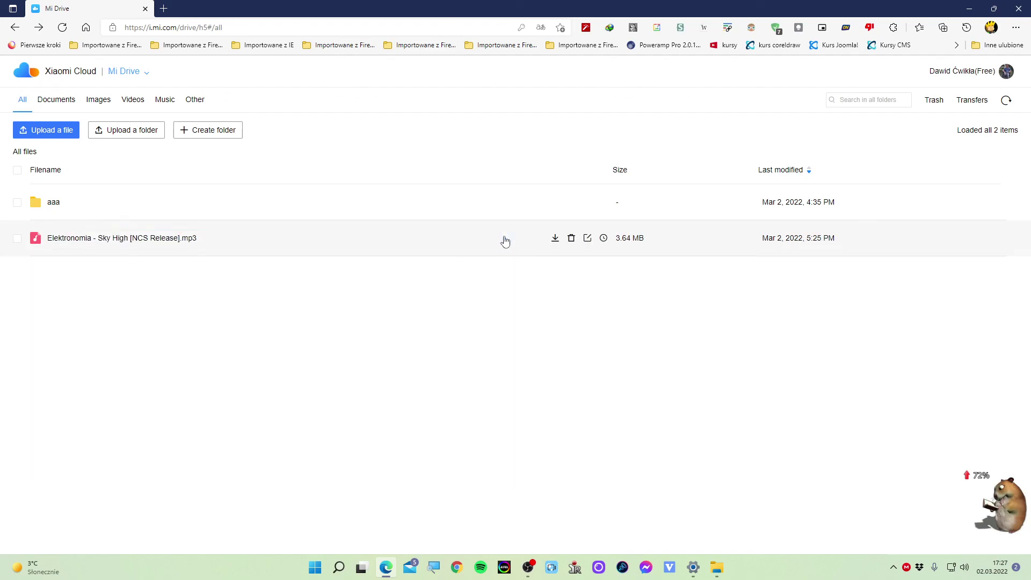
pyautogui.click(604, 238)
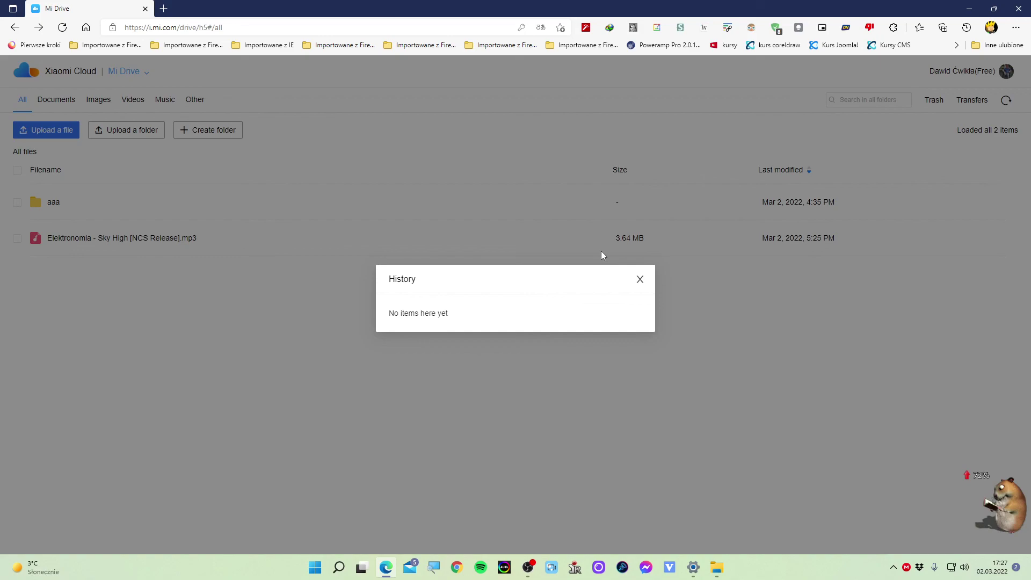
pyautogui.click(639, 281)
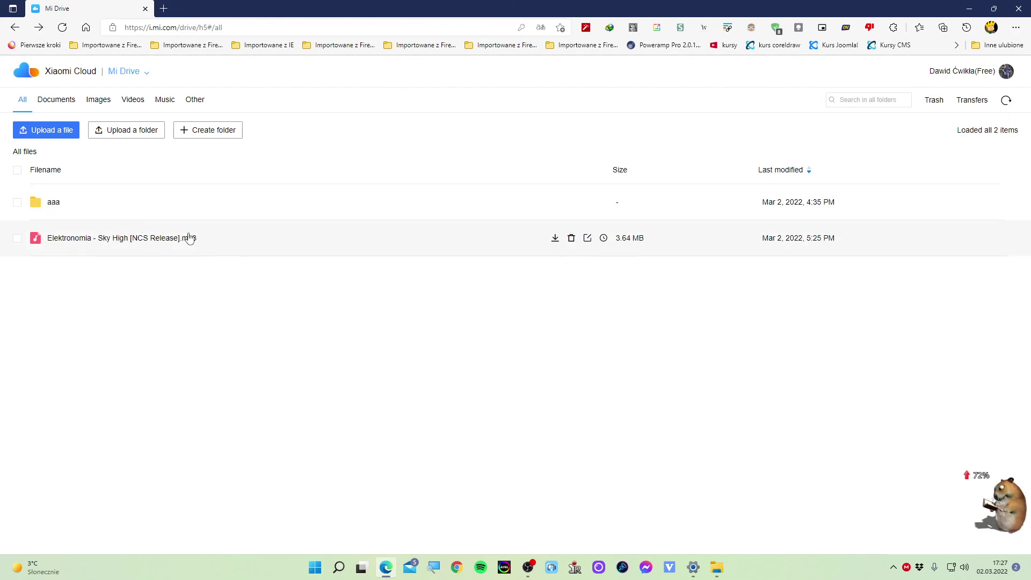
# - Select the mp3 file, then start and cancel a folder upload
pyautogui.click(205, 238)
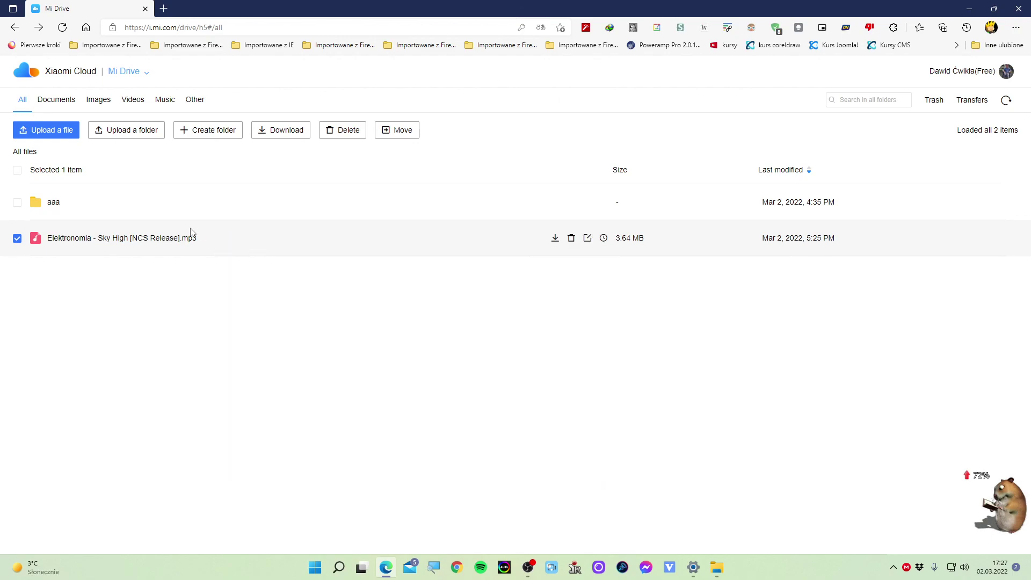
pyautogui.click(15, 240)
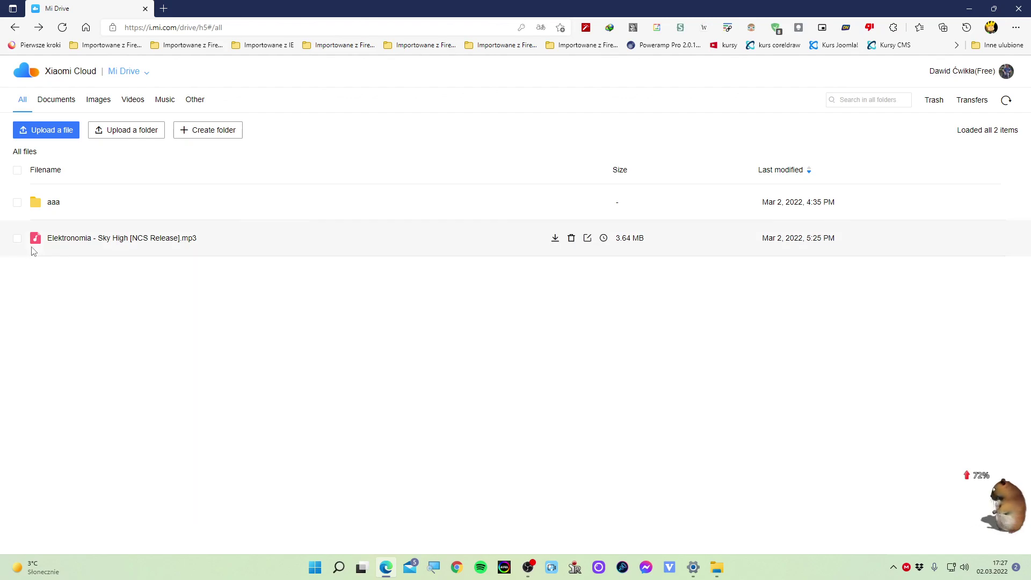
pyautogui.click(16, 239)
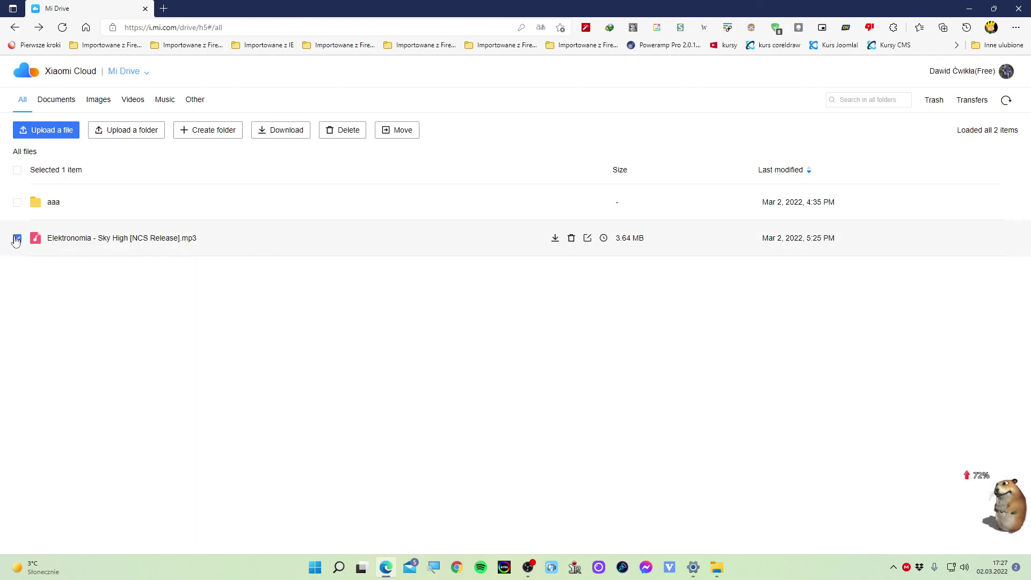
pyautogui.click(129, 138)
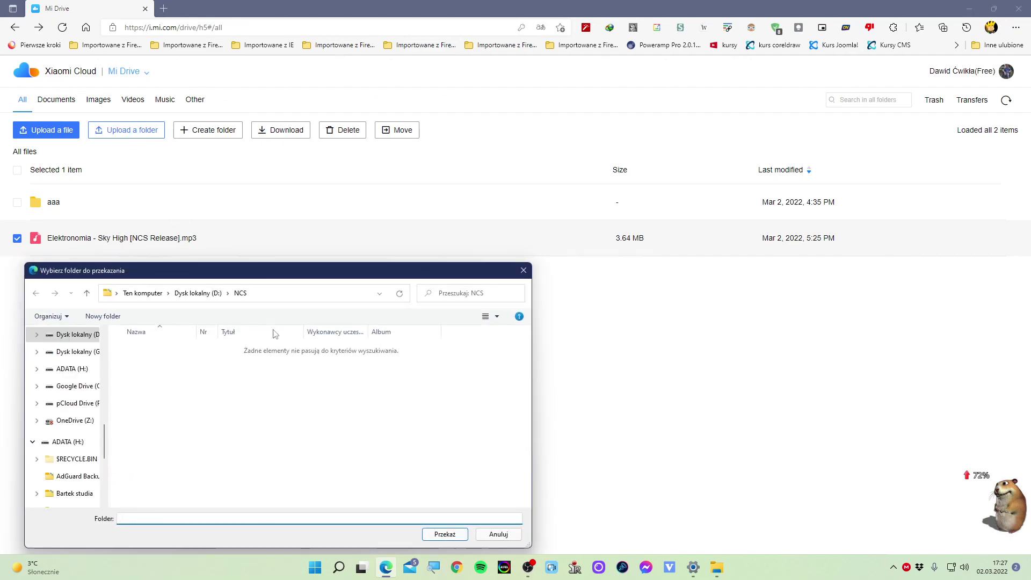
pyautogui.click(499, 534)
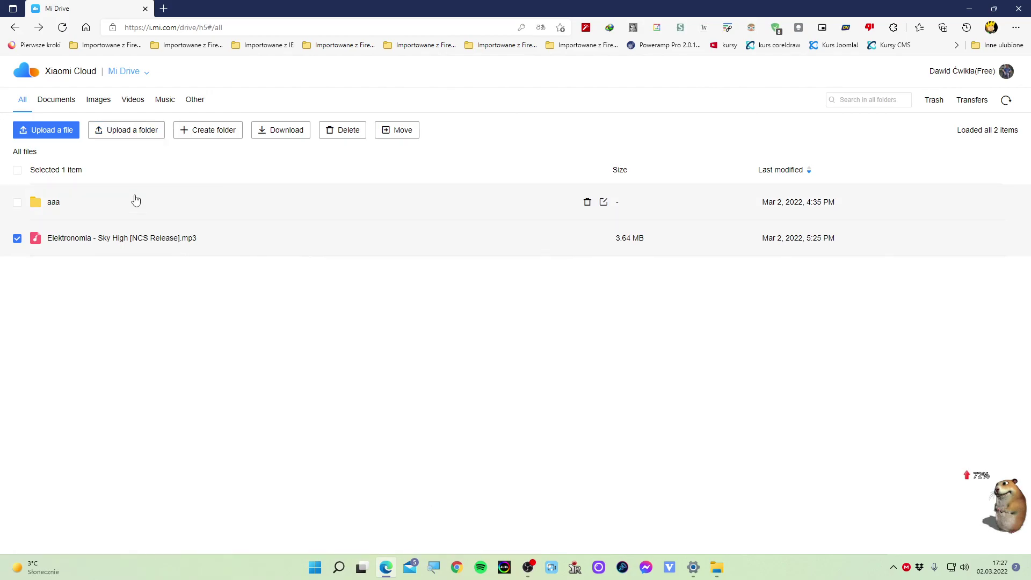
# - Create a new folder named 'test' in Mi Drive
pyautogui.click(203, 132)
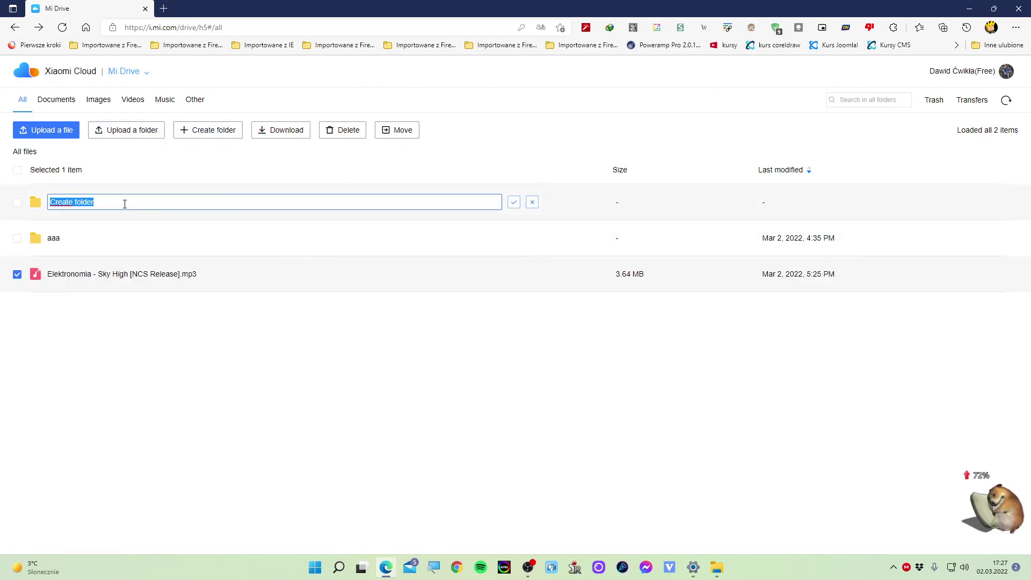
pyautogui.write('test')
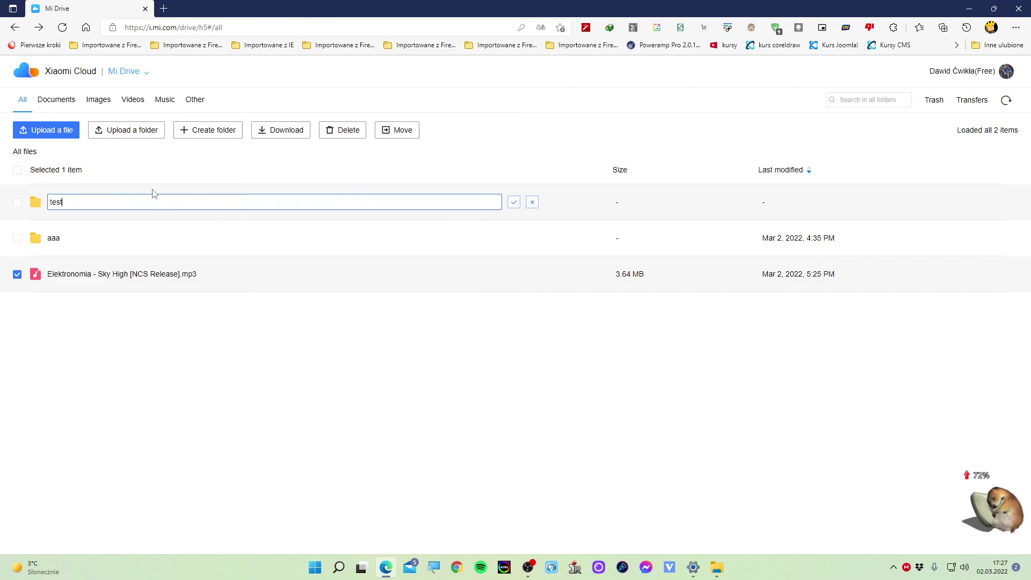
pyautogui.press('Return')
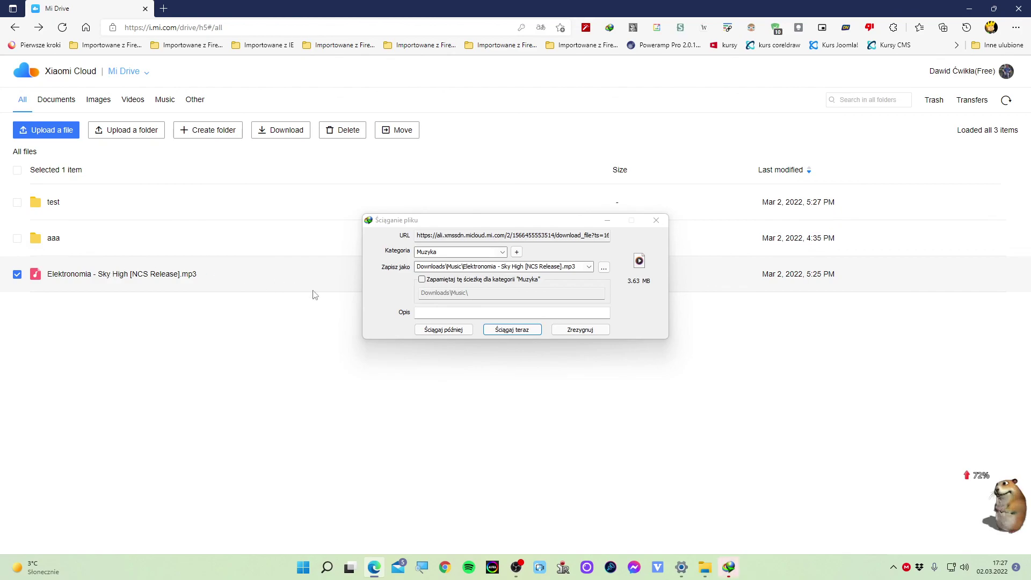
# - Cancel the mp3 download and the move, then select the aaa folder instead of the mp3
pyautogui.click(569, 330)
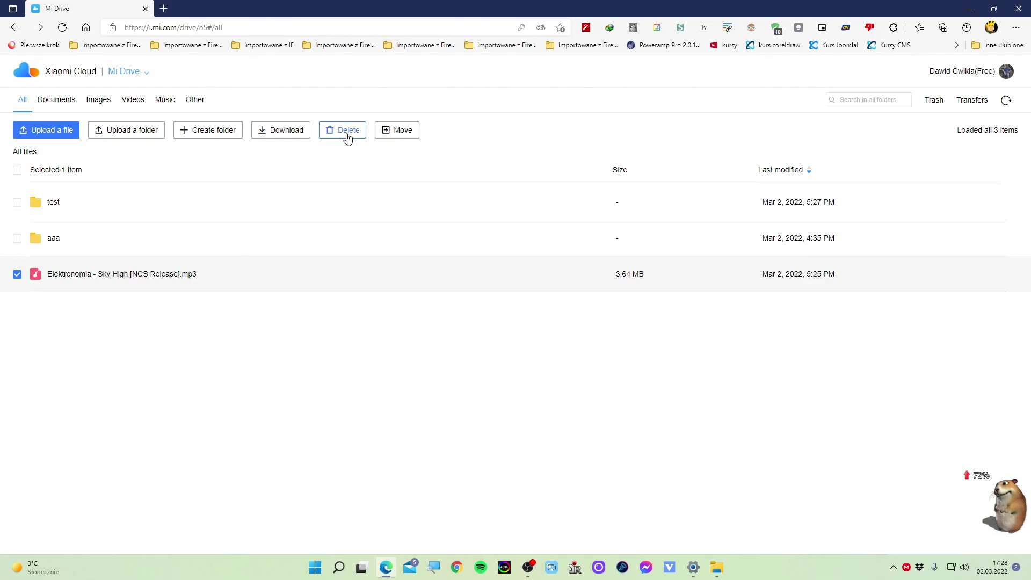
pyautogui.click(407, 137)
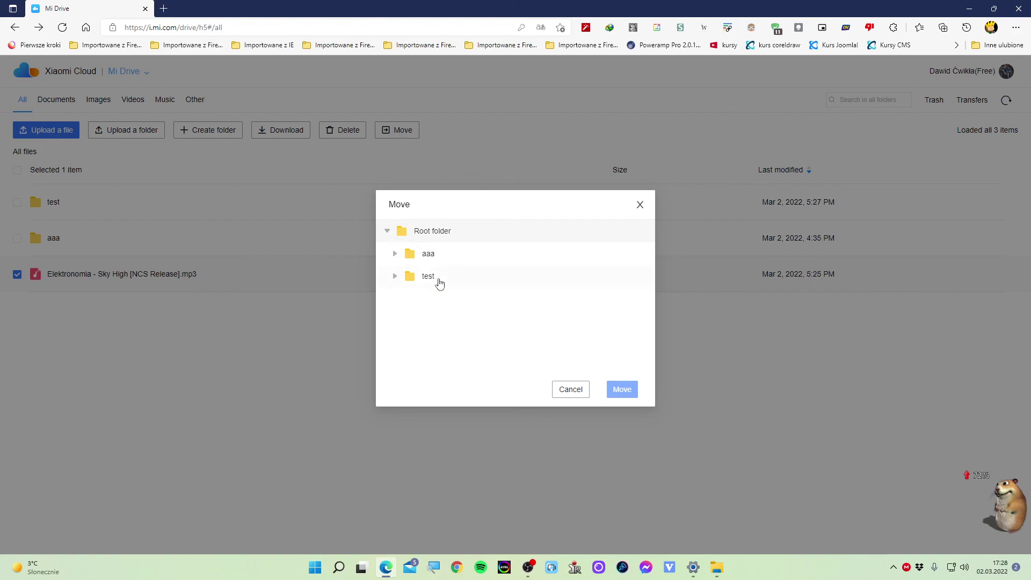
pyautogui.click(559, 389)
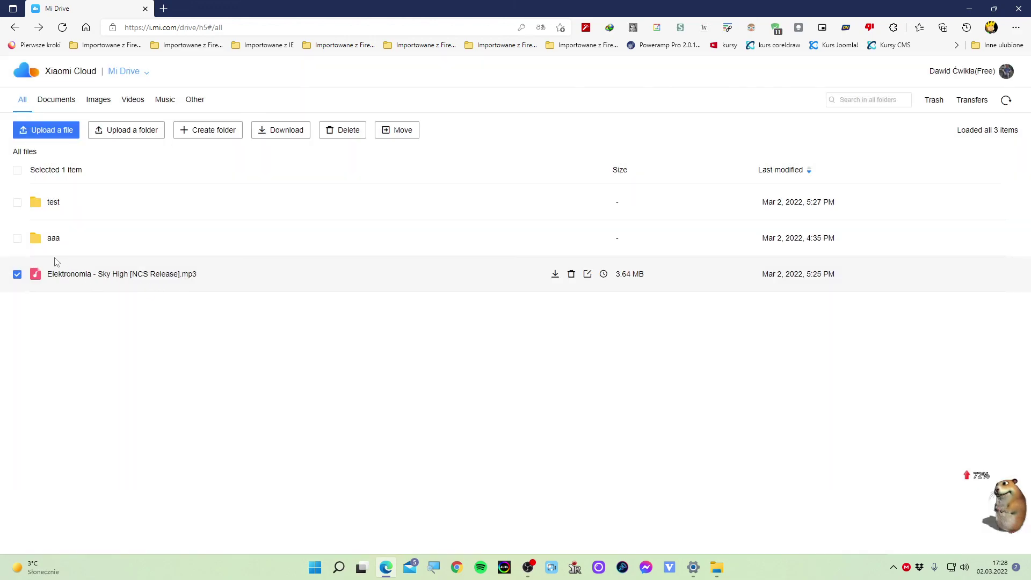
pyautogui.click(16, 275)
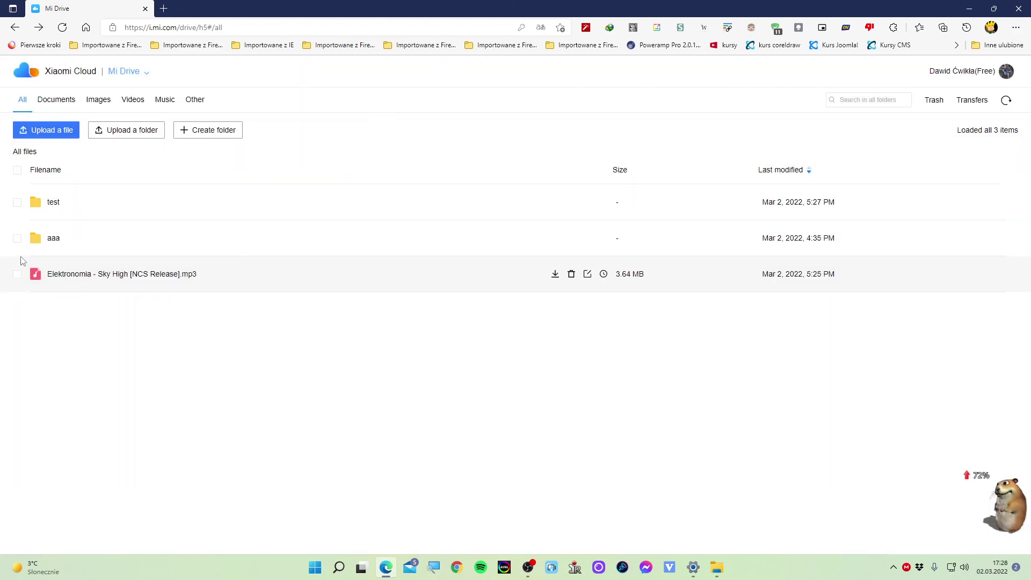
pyautogui.click(17, 238)
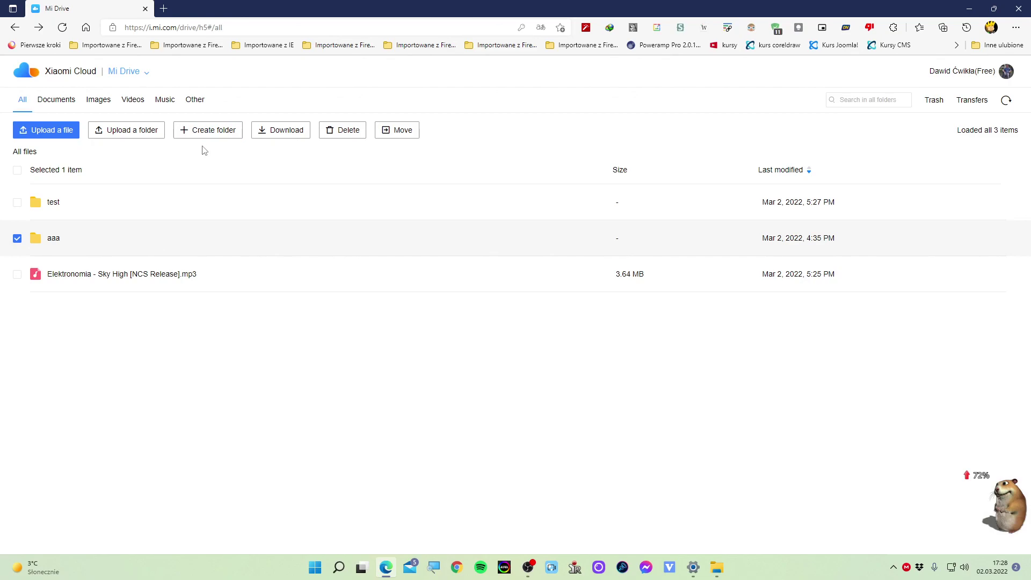
pyautogui.click(281, 134)
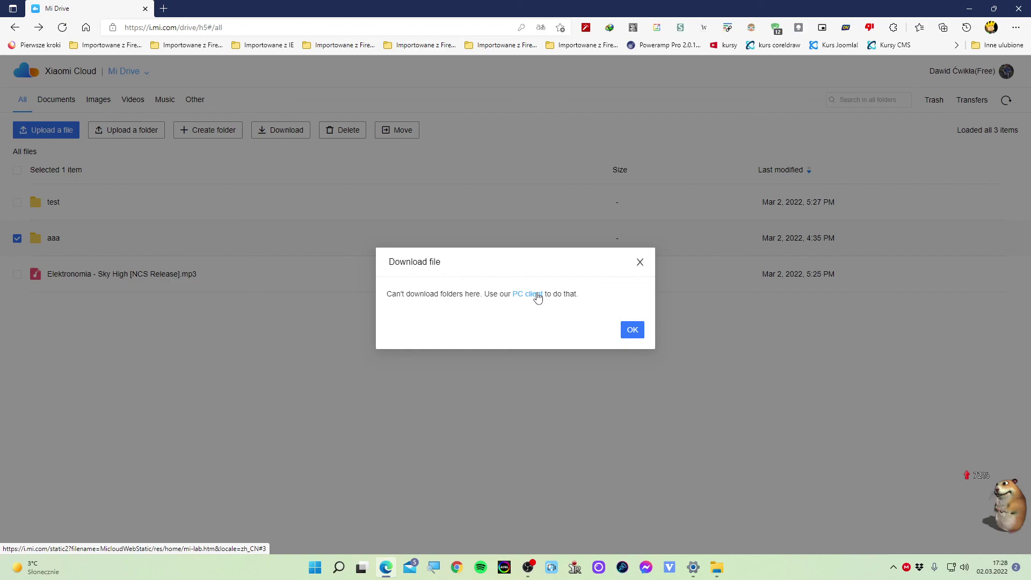
pyautogui.click(631, 330)
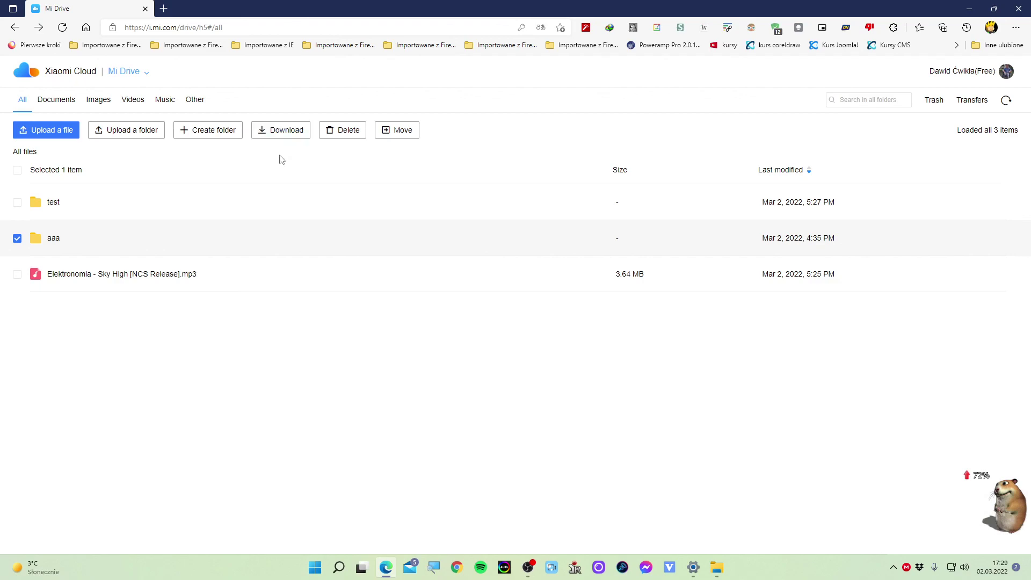
pyautogui.click(21, 241)
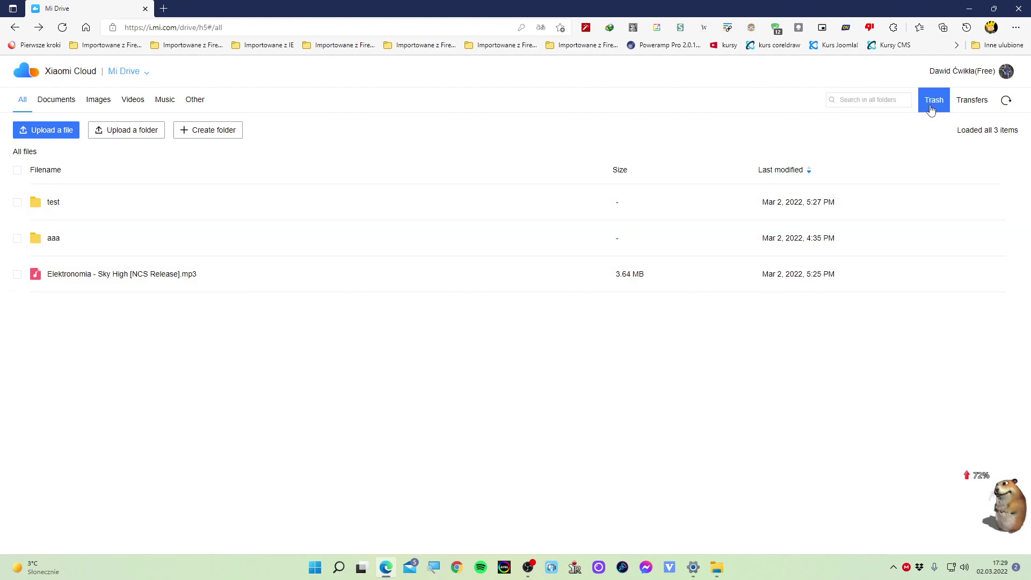
# - Check Transfers and the Documents, Images, Videos, Music, Other and All categories, then return home
pyautogui.click(965, 109)
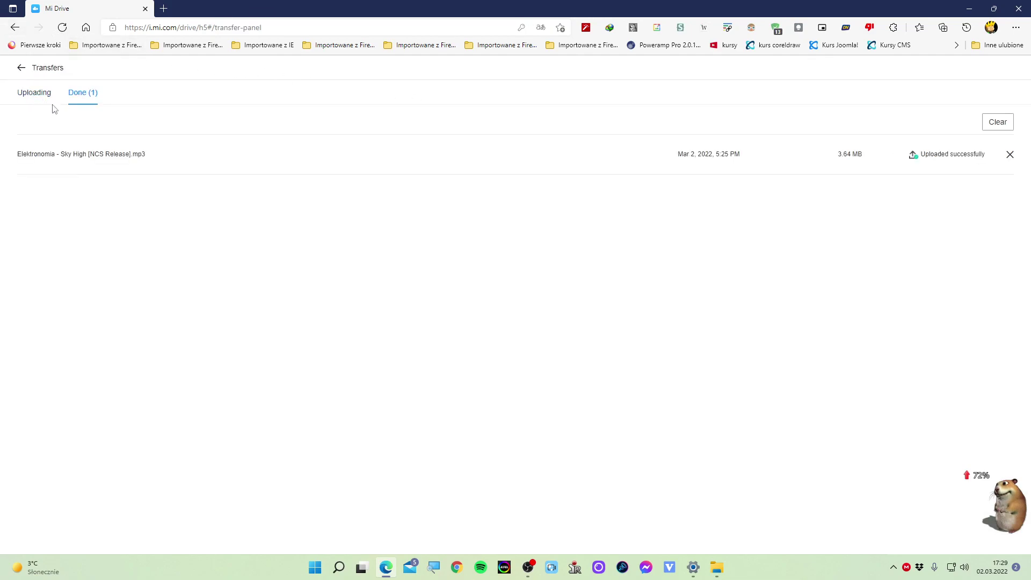
pyautogui.click(22, 68)
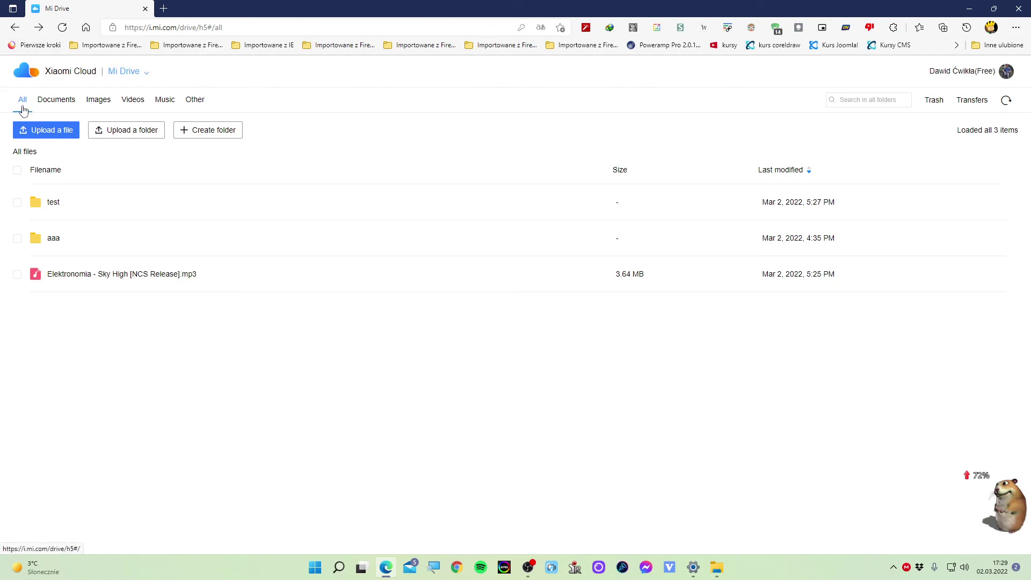
pyautogui.click(56, 101)
pyautogui.click(95, 104)
pyautogui.click(134, 102)
pyautogui.click(172, 109)
pyautogui.click(198, 106)
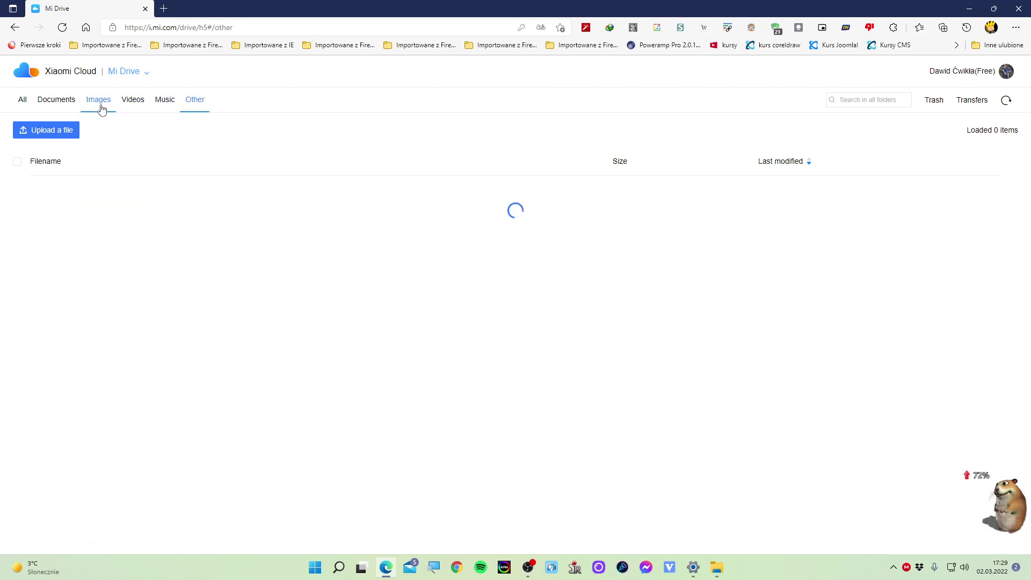
pyautogui.click(23, 103)
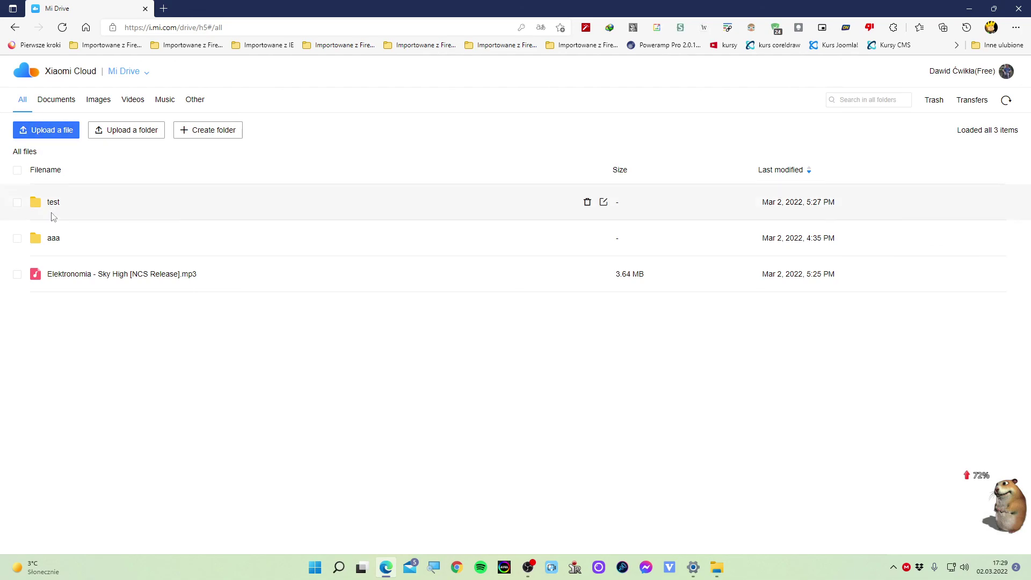
pyautogui.click(26, 67)
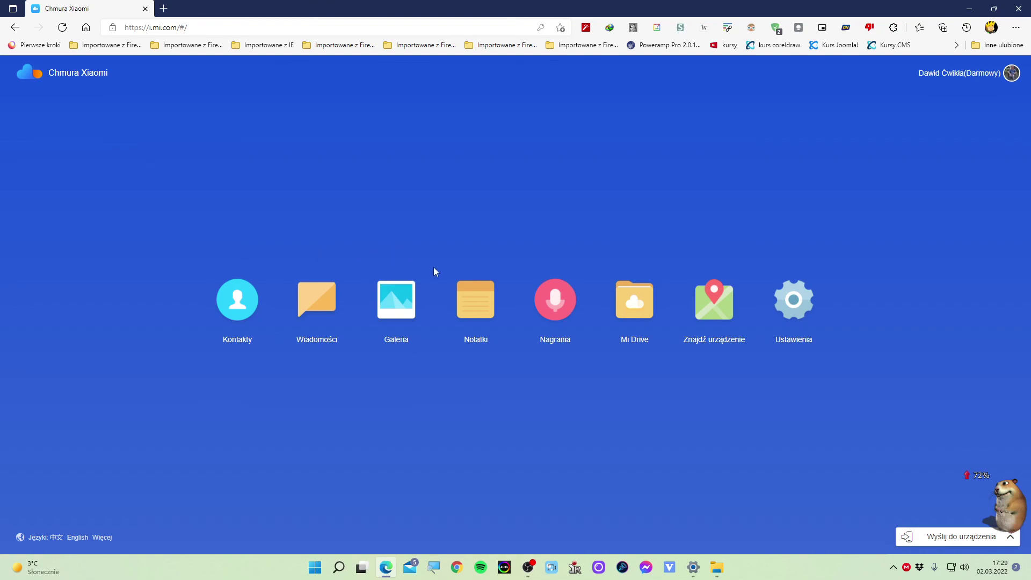
# - Open Find device (Znajdź urządzenie), see no devices listed, and return to the Chmura Xiaomi home page
pyautogui.click(721, 306)
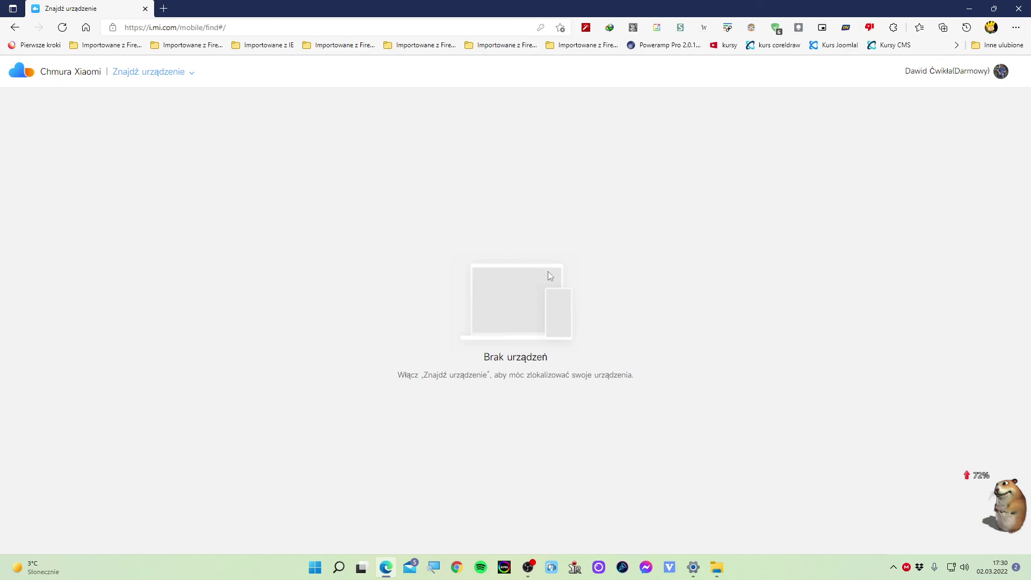
pyautogui.click(30, 74)
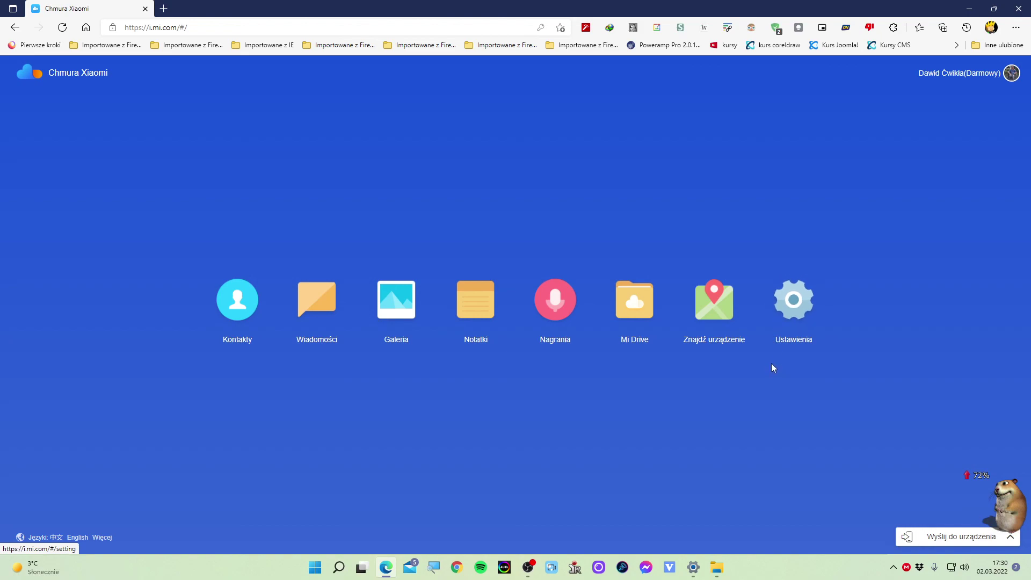
# - Open Ustawienia and check the storage bar showing 4.99 GB of 5 GB free
pyautogui.click(790, 324)
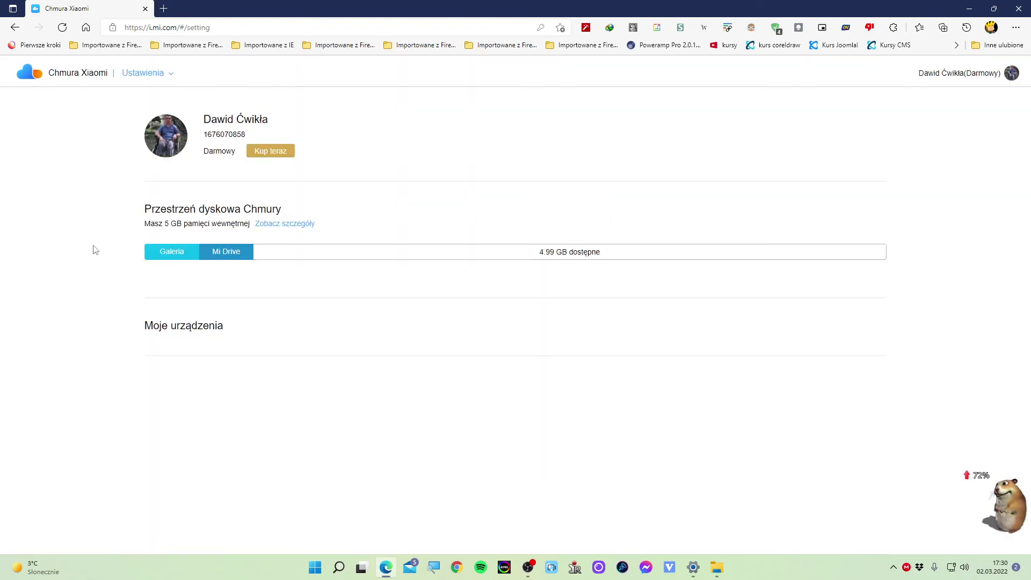
pyautogui.moveTo(436, 259)
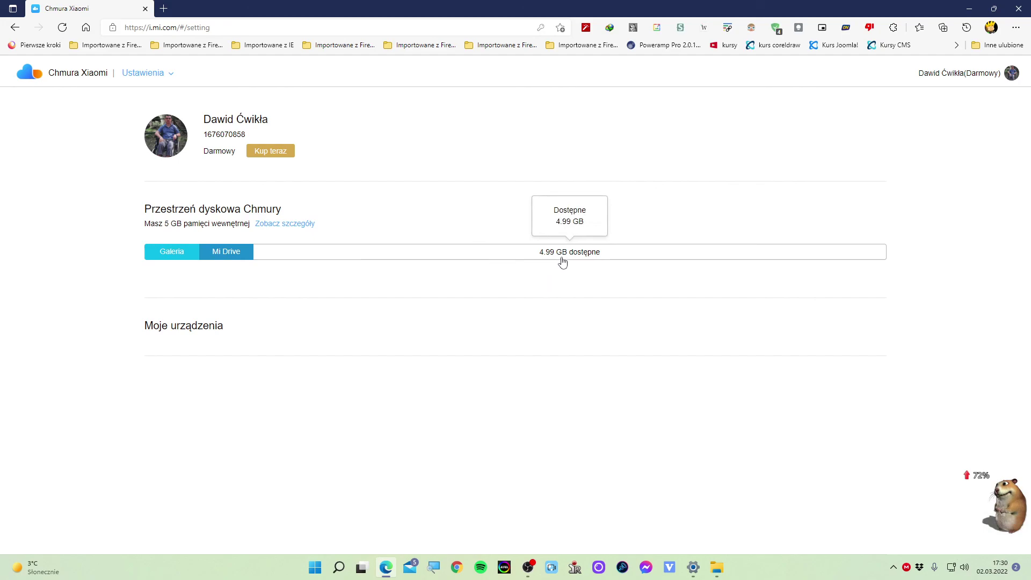